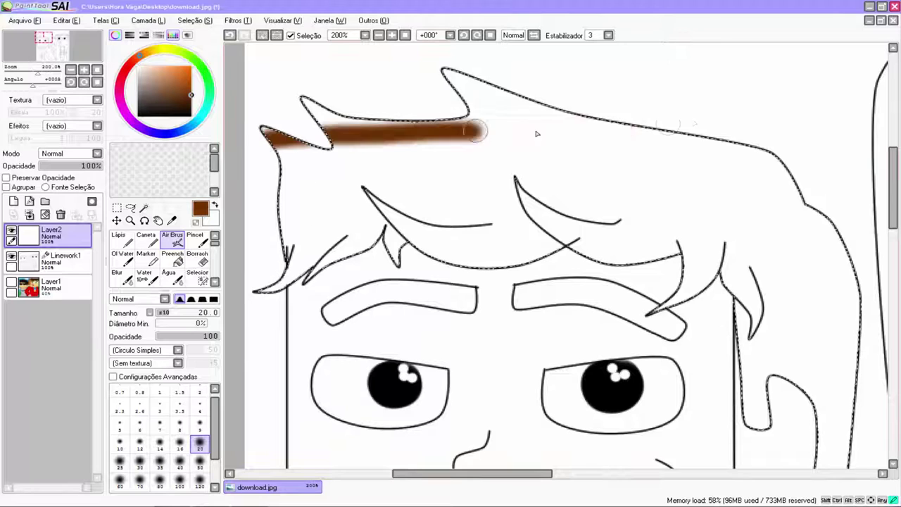
# Test the brown airbrush with the Canvas and electro textures across the hair
pyautogui.hotkey('ctrl', 'z')
pyautogui.click(177, 363)
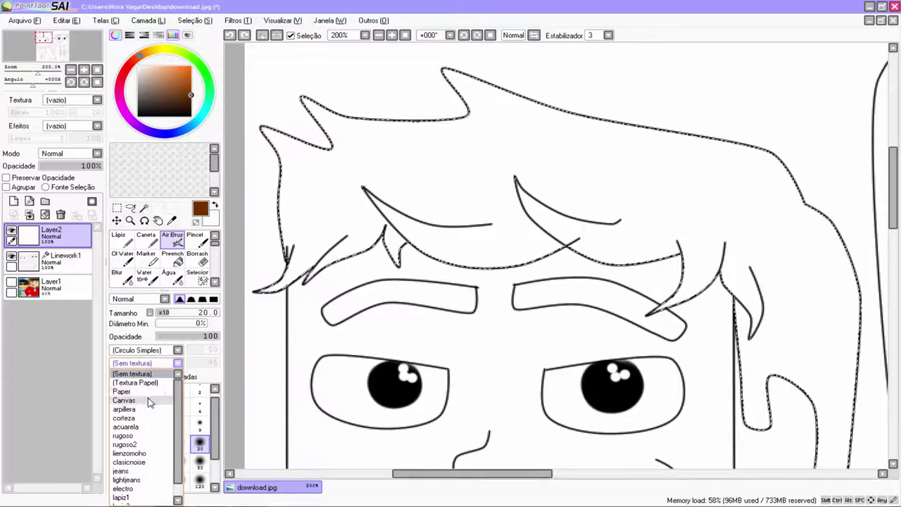
pyautogui.click(126, 401)
pyautogui.moveTo(356, 162); pyautogui.dragTo(696, 162)
pyautogui.click(177, 364)
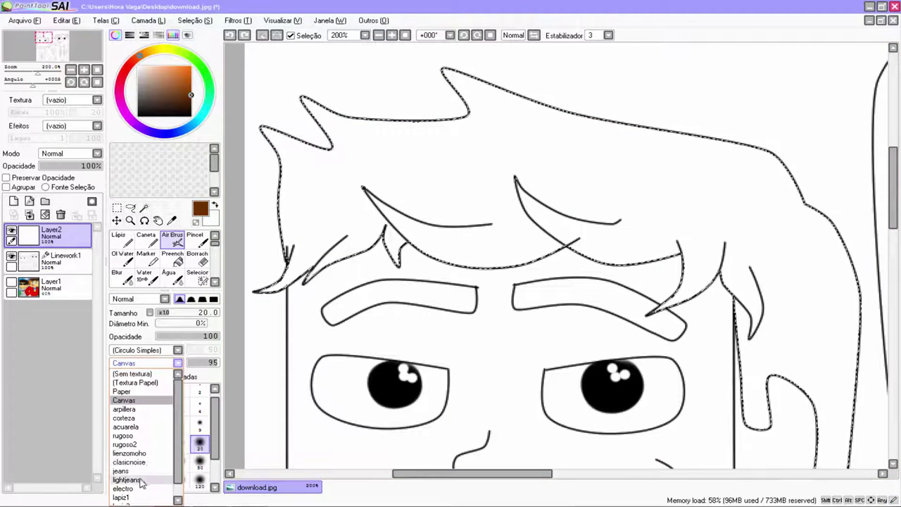
pyautogui.click(133, 477)
pyautogui.click(178, 363)
pyautogui.click(127, 423)
pyautogui.moveTo(318, 176); pyautogui.dragTo(655, 181)
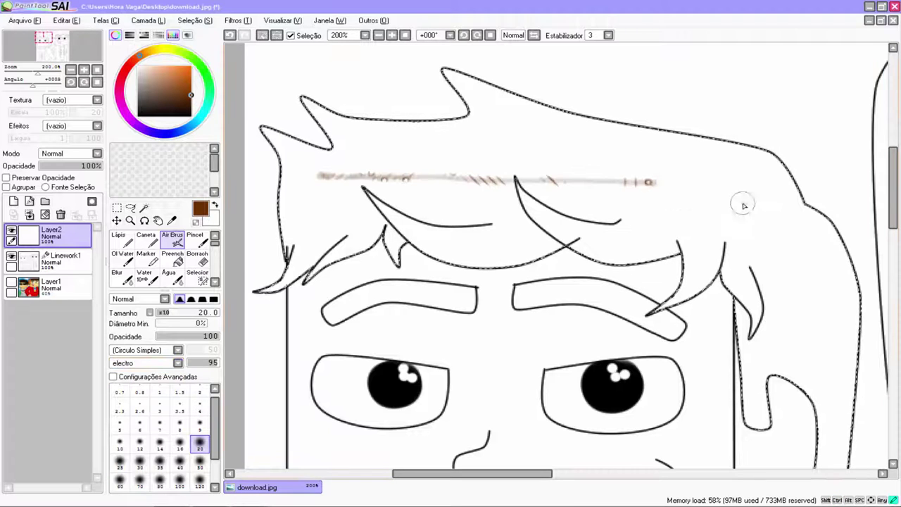
# Test the airbrush with the lapiz1 texture on the hair and undo the strokes
pyautogui.click(178, 364)
pyautogui.click(127, 488)
pyautogui.moveTo(341, 169); pyautogui.dragTo(445, 169)
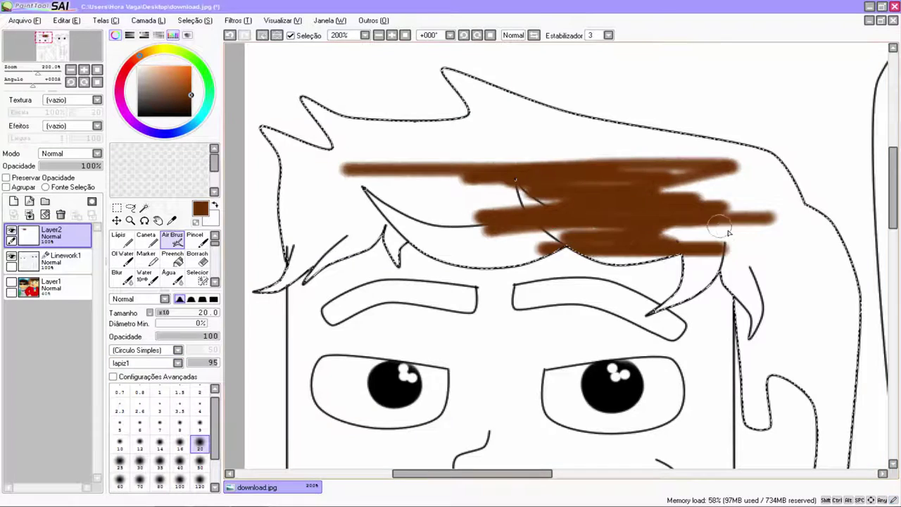
pyautogui.click(177, 363)
pyautogui.click(121, 500)
pyautogui.moveTo(384, 153); pyautogui.dragTo(658, 149)
pyautogui.hotkey('ctrl', 'z')
# Set the airbrush to no texture with the acuarela shape, test it on the hair and undo the test strokes
pyautogui.click(177, 363)
pyautogui.click(145, 371)
pyautogui.click(178, 350)
pyautogui.click(145, 388)
pyautogui.moveTo(334, 179)
pyautogui.mouseDown()
pyautogui.moveTo(467, 221)
pyautogui.moveTo(431, 223)
pyautogui.mouseUp()
pyautogui.moveTo(629, 223)
pyautogui.mouseDown()
pyautogui.moveTo(415, 246)
pyautogui.moveTo(636, 221)
pyautogui.mouseUp()
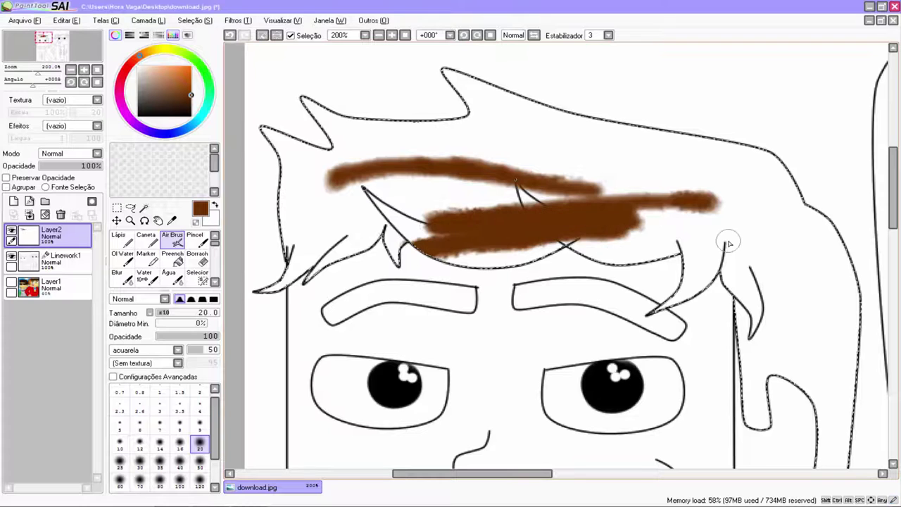
pyautogui.hotkey('ctrl', 'z')
pyautogui.hotkey('ctrl', 'z')
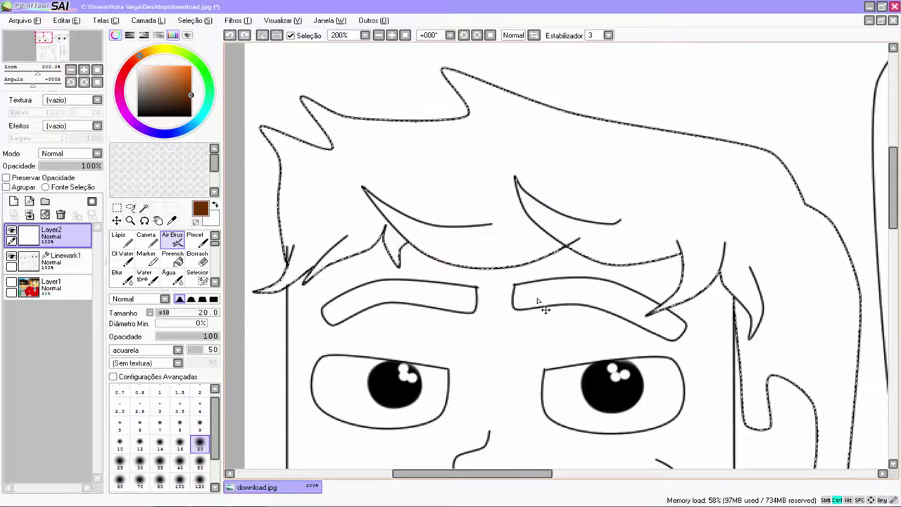
# Brush away the existing hair selection with the deselection pen
pyautogui.scroll(-2, 162, 260)
pyautogui.click(122, 276)
pyautogui.moveTo(312, 208)
pyautogui.mouseDown()
pyautogui.moveTo(789, 374)
pyautogui.moveTo(810, 331)
pyautogui.mouseUp()
pyautogui.moveTo(895, 224); pyautogui.dragTo(895, 266)
pyautogui.moveTo(789, 289)
pyautogui.mouseDown()
pyautogui.moveTo(821, 310)
pyautogui.moveTo(775, 373)
pyautogui.mouseUp()
pyautogui.moveTo(895, 236); pyautogui.dragTo(895, 187)
pyautogui.moveTo(817, 243)
pyautogui.mouseDown()
pyautogui.moveTo(786, 224)
pyautogui.moveTo(327, 145)
pyautogui.moveTo(264, 321)
pyautogui.mouseUp()
# Try selecting the hair with the Magic Wand in Cores diferentes mode at progressively lower colour intensities
pyautogui.click(144, 207)
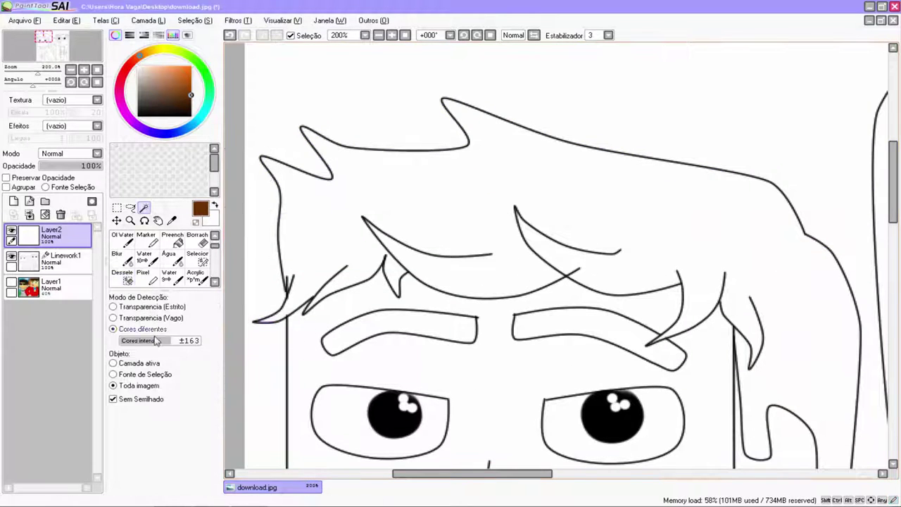
pyautogui.moveTo(168, 343); pyautogui.dragTo(163, 343)
pyautogui.click(326, 222)
pyautogui.hotkey('ctrl', 'd')
pyautogui.click(160, 342)
pyautogui.click(320, 230)
pyautogui.hotkey('ctrl', 'd')
pyautogui.click(142, 342)
pyautogui.click(324, 212)
pyautogui.hotkey('ctrl', 'd')
pyautogui.click(128, 343)
pyautogui.click(315, 226)
pyautogui.hotkey('ctrl', 'd')
# Try selecting the hair with the strict and vague transparency detection modes at several intensities
pyautogui.click(121, 307)
pyautogui.click(327, 234)
pyautogui.hotkey('ctrl', 'd')
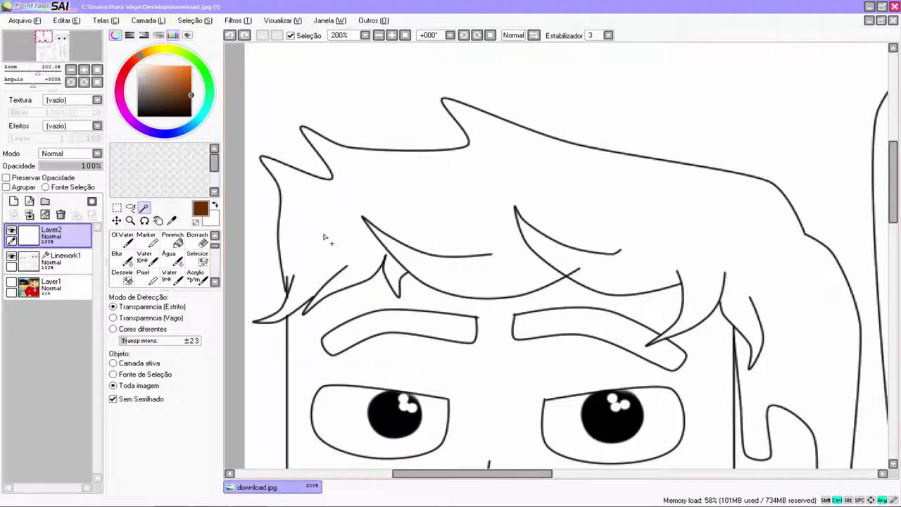
pyautogui.moveTo(145, 343); pyautogui.dragTo(226, 343)
pyautogui.click(310, 240)
pyautogui.hotkey('ctrl', 'd')
pyautogui.click(127, 342)
pyautogui.click(320, 226)
pyautogui.hotkey('ctrl', 'd')
pyautogui.click(114, 318)
pyautogui.click(317, 234)
pyautogui.hotkey('ctrl', 'd')
# Turn off the Magic Wand's Sem Serrilhado option, switch detection to Cores diferentes and test it on the hair
pyautogui.click(112, 399)
pyautogui.click(316, 227)
pyautogui.hotkey('ctrl', 'd')
pyautogui.click(113, 328)
pyautogui.click(312, 248)
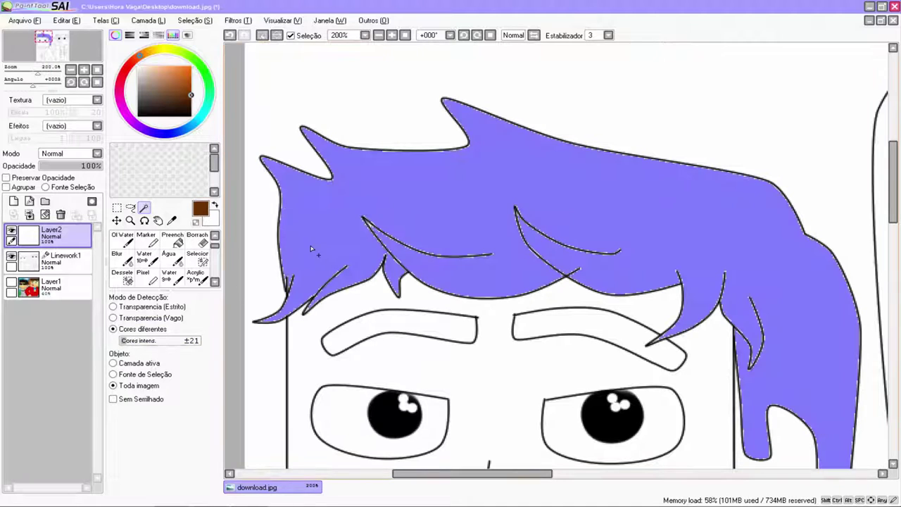
pyautogui.hotkey('ctrl', 'd')
# Try selecting the hair at increasing colour intensities up to ±107, clearing the selection after each test
pyautogui.click(137, 342)
pyautogui.click(331, 247)
pyautogui.hotkey('ctrl', 'd')
pyautogui.click(157, 342)
pyautogui.click(327, 252)
pyautogui.hotkey('ctrl', 'd')
pyautogui.click(177, 343)
pyautogui.click(320, 238)
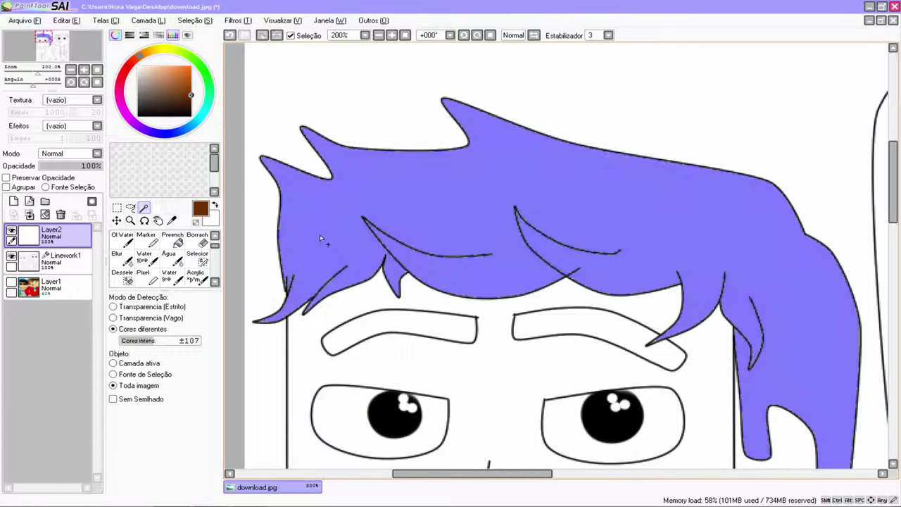
pyautogui.hotkey('ctrl', 'd')
# Raise the Magic Wand's colour intensity to ±143 and select the left character's hair
pyautogui.click(183, 343)
pyautogui.click(321, 234)
pyautogui.hotkey('ctrl', 'd')
pyautogui.click(193, 343)
pyautogui.click(317, 236)
pyautogui.hotkey('ctrl', 'd')
pyautogui.click(193, 342)
pyautogui.click(307, 238)
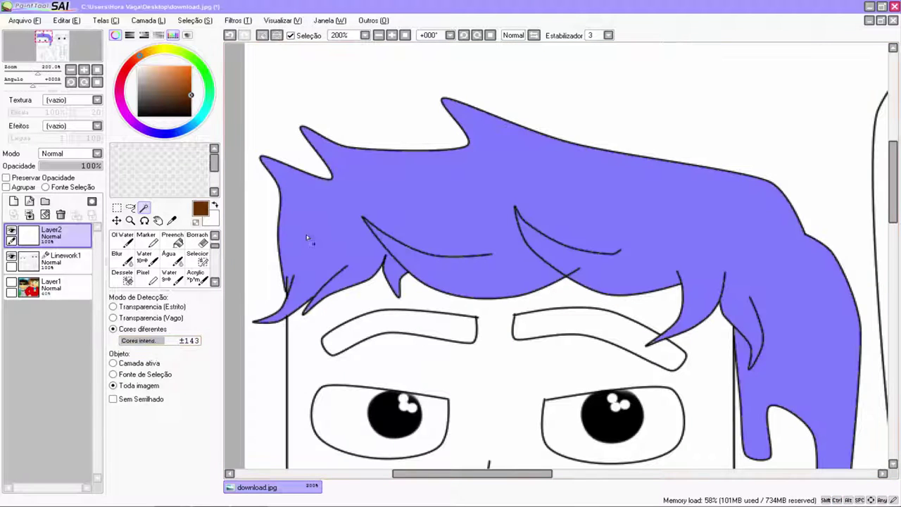
# Airbrush brown over the lower fringe of the selected hair
pyautogui.scroll(3, 310, 407)
pyautogui.scroll(-2, 186, 260)
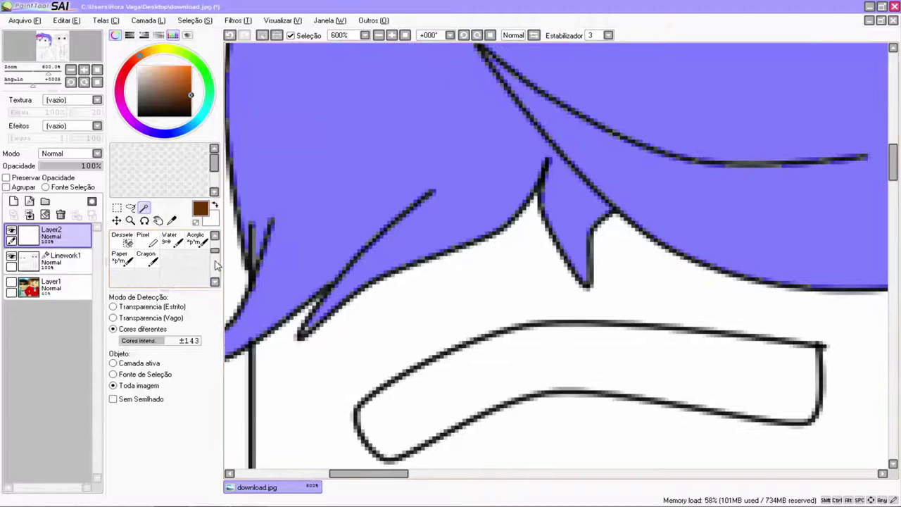
pyautogui.scroll(2, 187, 261)
pyautogui.click(197, 274)
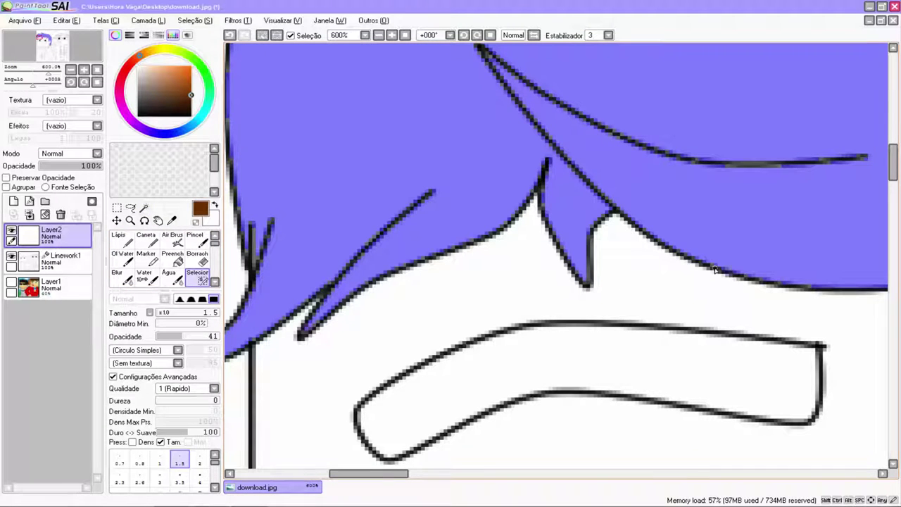
pyautogui.click(173, 241)
pyautogui.moveTo(335, 204)
pyautogui.mouseDown()
pyautogui.moveTo(528, 268)
pyautogui.moveTo(274, 310)
pyautogui.mouseUp()
# Fill the left character's whole selected hair with brown on Layer2
pyautogui.scroll(-2, 732, 230)
pyautogui.moveTo(443, 473); pyautogui.dragTo(502, 473)
pyautogui.moveTo(893, 178)
pyautogui.mouseDown()
pyautogui.moveTo(893, 190)
pyautogui.moveTo(893, 176)
pyautogui.mouseUp()
pyautogui.scroll(-3, 793, 225)
pyautogui.moveTo(486, 474); pyautogui.dragTo(590, 468)
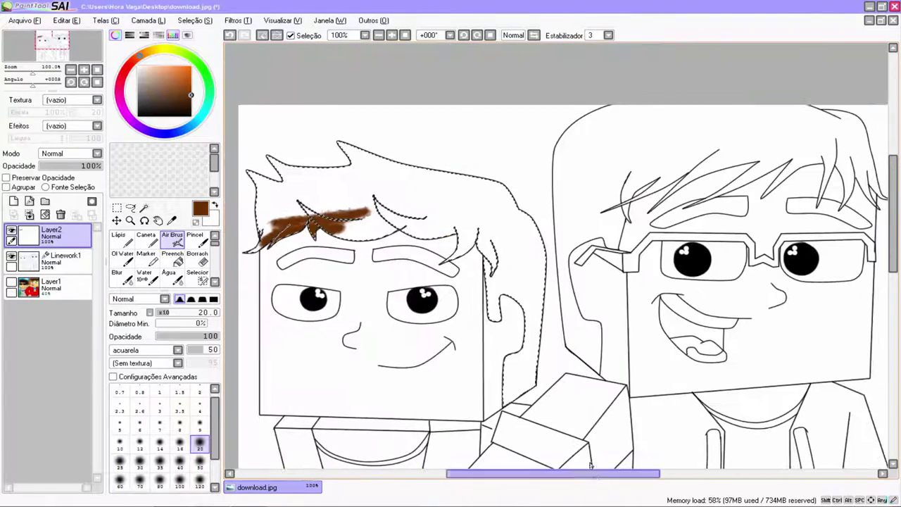
pyautogui.click(173, 257)
pyautogui.click(531, 373)
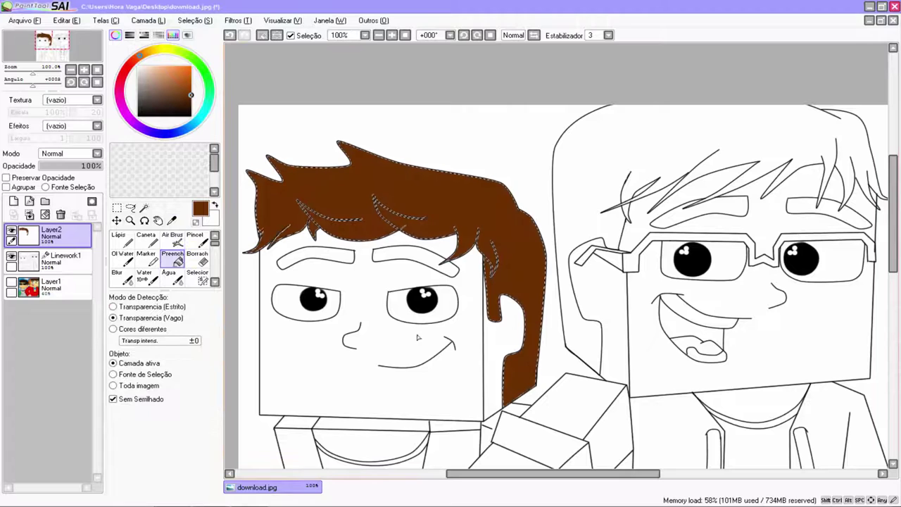
# Add a new layer in Luz & Sombra mode above the hair fill and test the acuarela airbrush on it
pyautogui.click(14, 202)
pyautogui.click(70, 154)
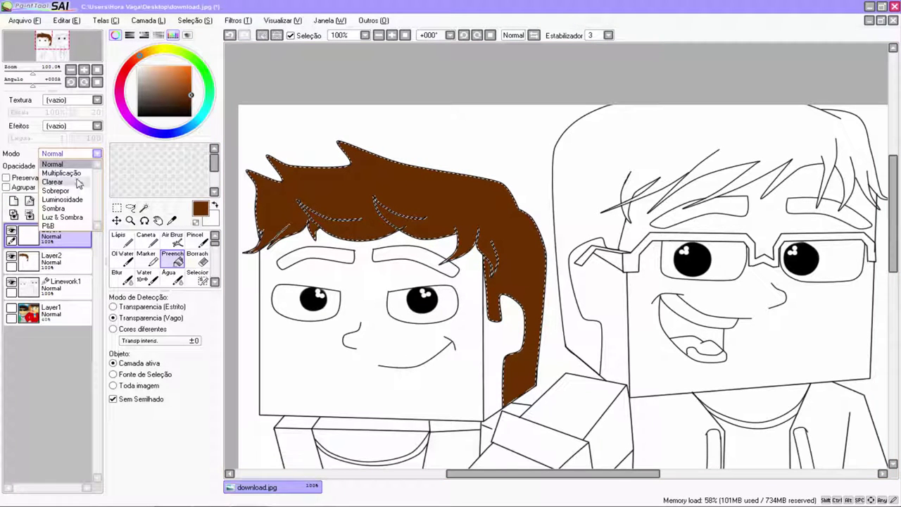
pyautogui.click(62, 217)
pyautogui.click(172, 235)
pyautogui.click(177, 351)
pyautogui.click(176, 355)
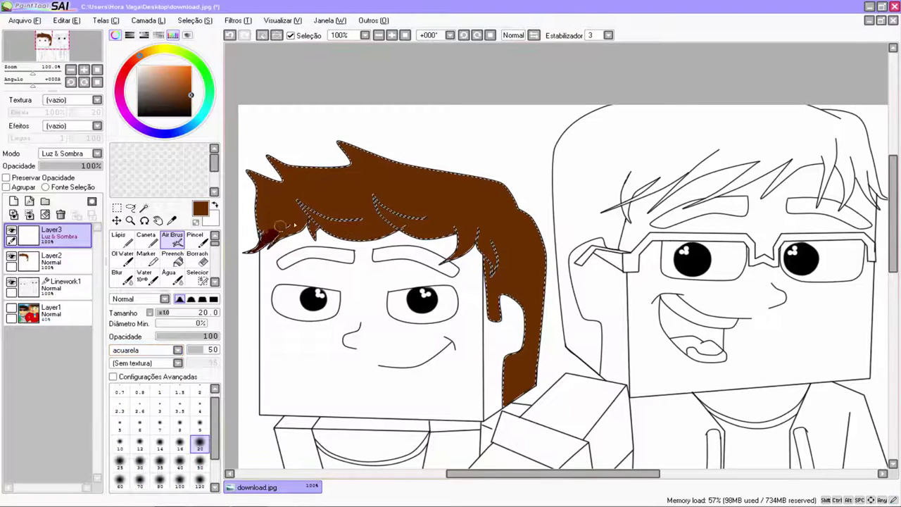
# Change the new layer's mode to Luminosidade and airbrush highlights along the hair tips and fringe
pyautogui.click(71, 153)
pyautogui.click(60, 203)
pyautogui.moveTo(251, 172); pyautogui.dragTo(305, 210)
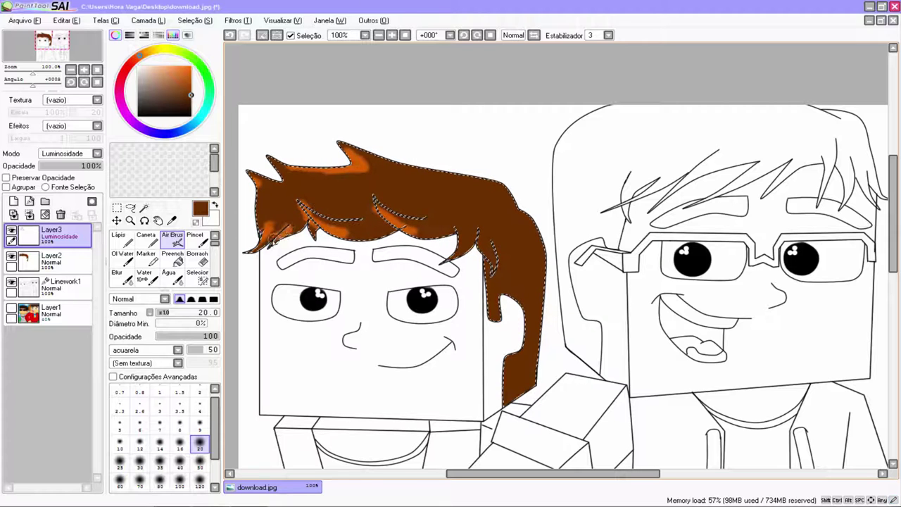
# Set the airbrush blending to Multiplicação and the acuarela intensity to 100, and paint highlight strands across the hair
pyautogui.moveTo(218, 418); pyautogui.dragTo(217, 446)
pyautogui.click(165, 301)
pyautogui.click(156, 321)
pyautogui.scroll(2, 200, 444)
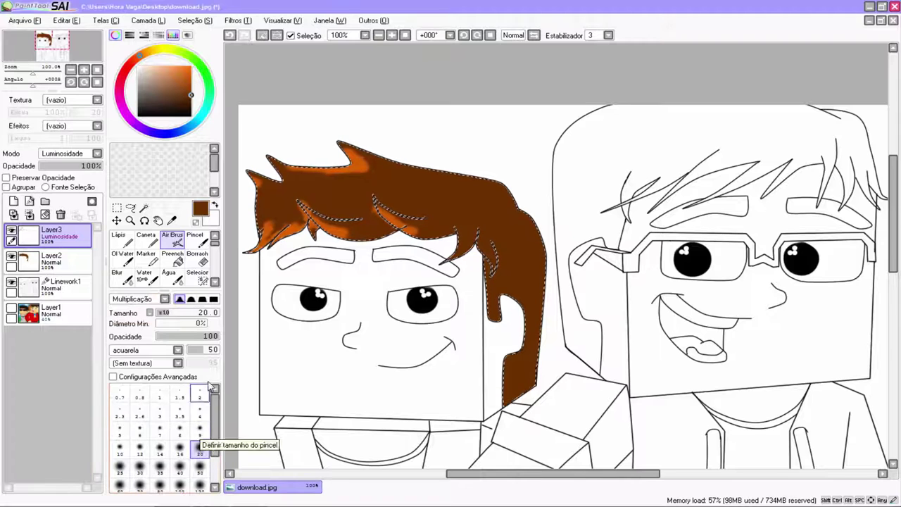
pyautogui.moveTo(456, 209); pyautogui.dragTo(426, 199)
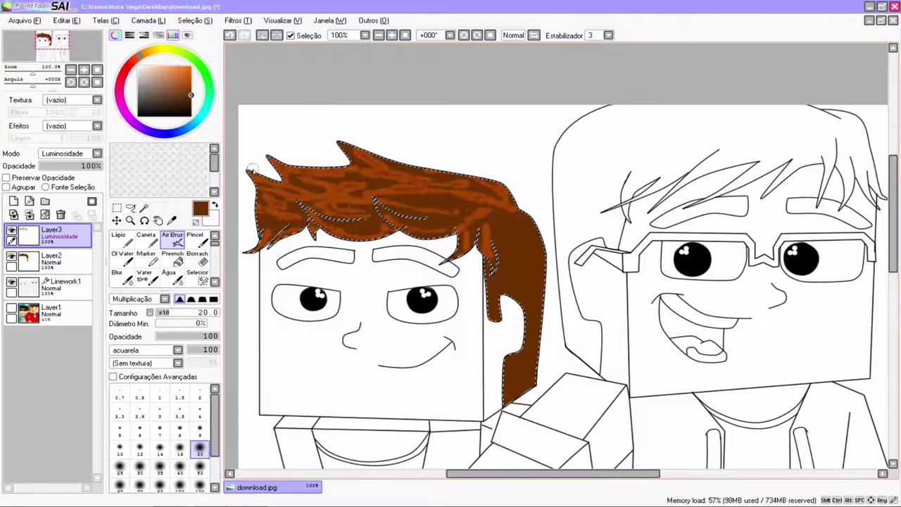
pyautogui.press('[')
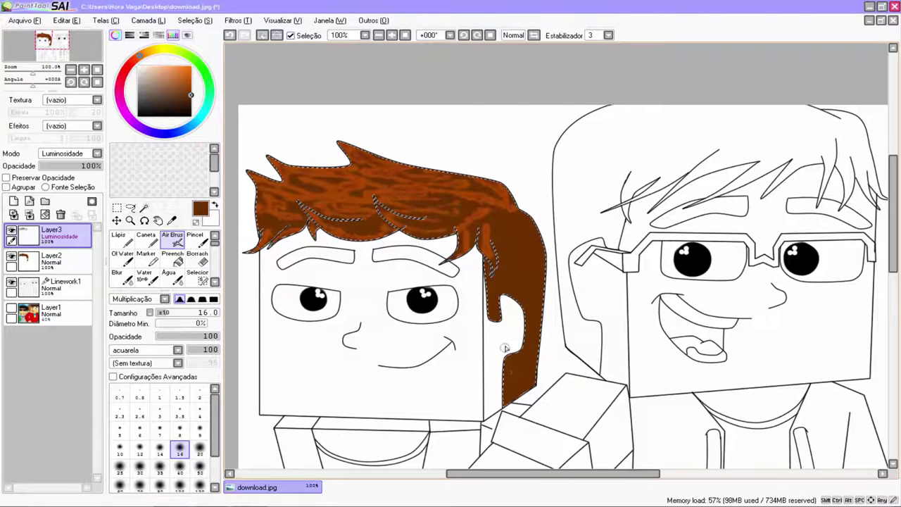
# Add a new layer in Sombra mode, enlarge the airbrush to 120 and test dark shading over the hair
pyautogui.click(14, 201)
pyautogui.click(71, 153)
pyautogui.click(63, 203)
pyautogui.press(']')
pyautogui.press(']')
pyautogui.press(']')
pyautogui.press(']')
pyautogui.press(']')
pyautogui.press(']')
pyautogui.press(']')
pyautogui.press(']')
pyautogui.press(']')
pyautogui.press(']')
pyautogui.press(']')
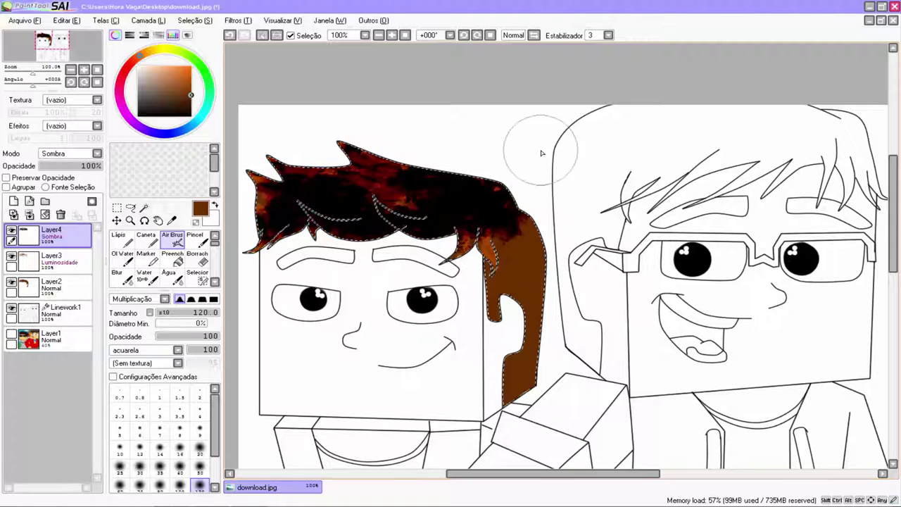
# Paint shadows over the hair on the Sombra layer and lower the layer's opacity to 30%
pyautogui.click(69, 166)
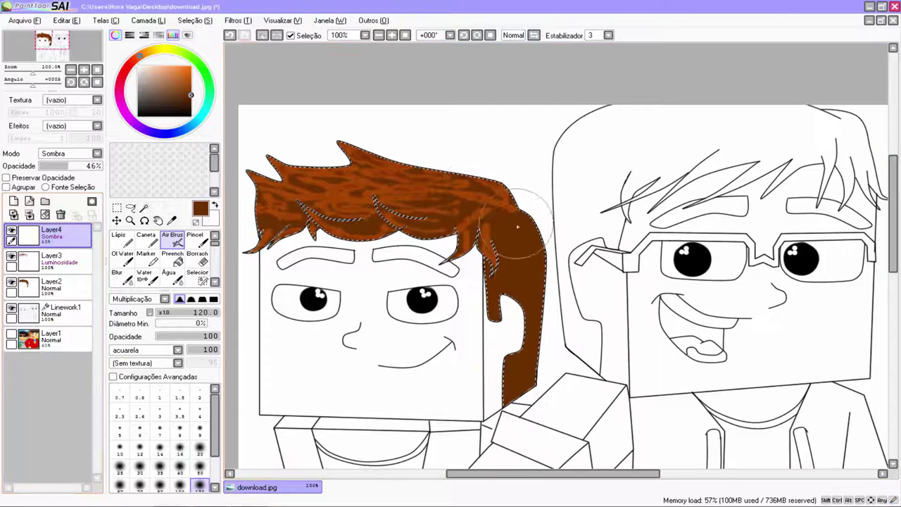
pyautogui.moveTo(528, 396)
pyautogui.mouseDown()
pyautogui.moveTo(517, 189)
pyautogui.moveTo(303, 210)
pyautogui.mouseUp()
pyautogui.click(59, 166)
# Add a second Sombra layer, shade the hair further and set the layer's opacity to 12%
pyautogui.click(14, 202)
pyautogui.click(71, 153)
pyautogui.click(56, 202)
pyautogui.click(46, 166)
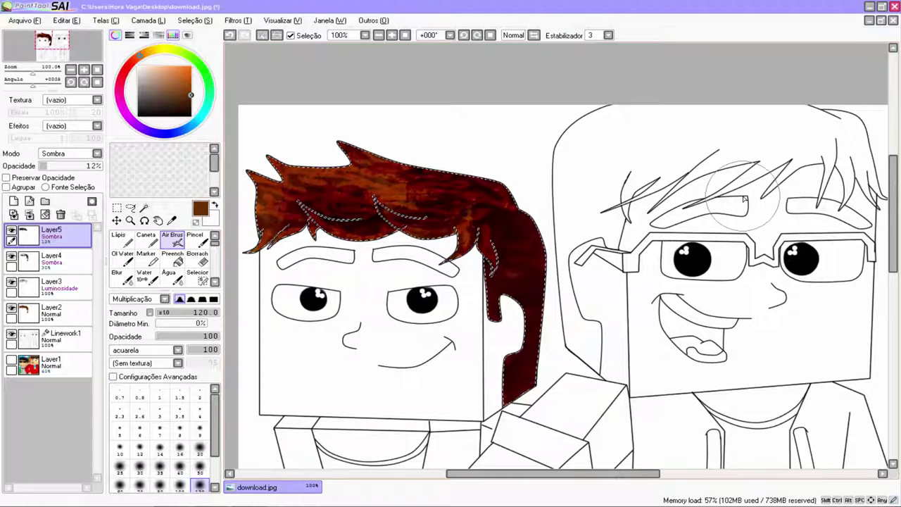
# Add a new normal layer and brush away the hair selection with the deselection pen
pyautogui.click(13, 201)
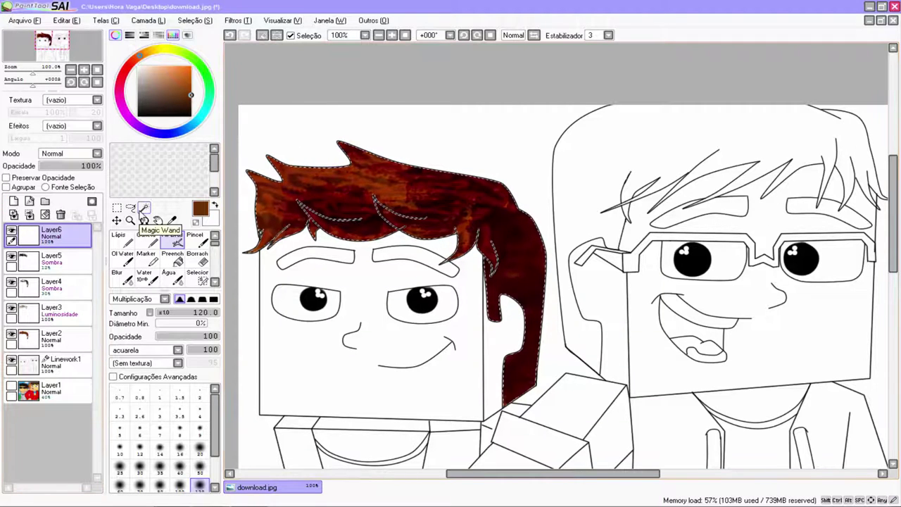
pyautogui.click(144, 207)
pyautogui.click(215, 282)
pyautogui.click(122, 278)
pyautogui.moveTo(250, 227)
pyautogui.mouseDown()
pyautogui.moveTo(516, 202)
pyautogui.moveTo(528, 228)
pyautogui.moveTo(505, 257)
pyautogui.moveTo(526, 364)
pyautogui.moveTo(503, 196)
pyautogui.moveTo(389, 148)
pyautogui.mouseUp()
# Select both of the left character's eyebrows with the Magic Wand and fill them with brown
pyautogui.click(145, 208)
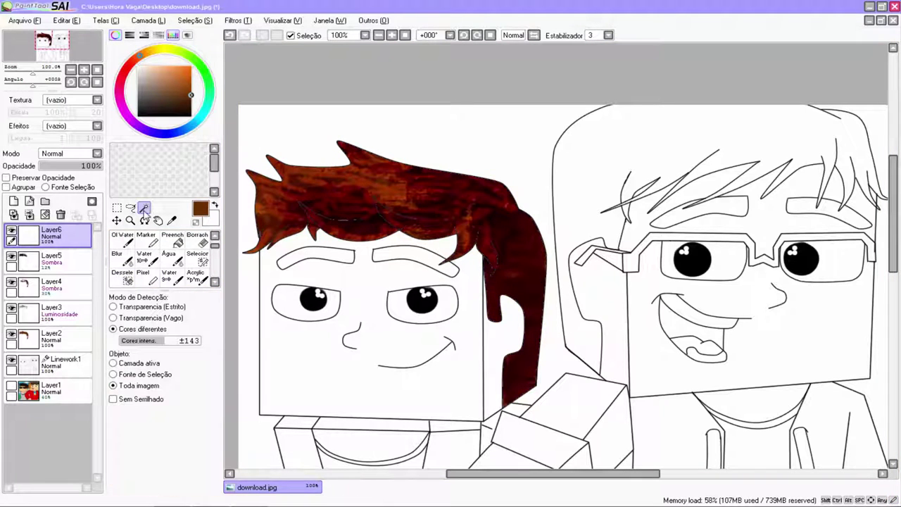
pyautogui.click(295, 262)
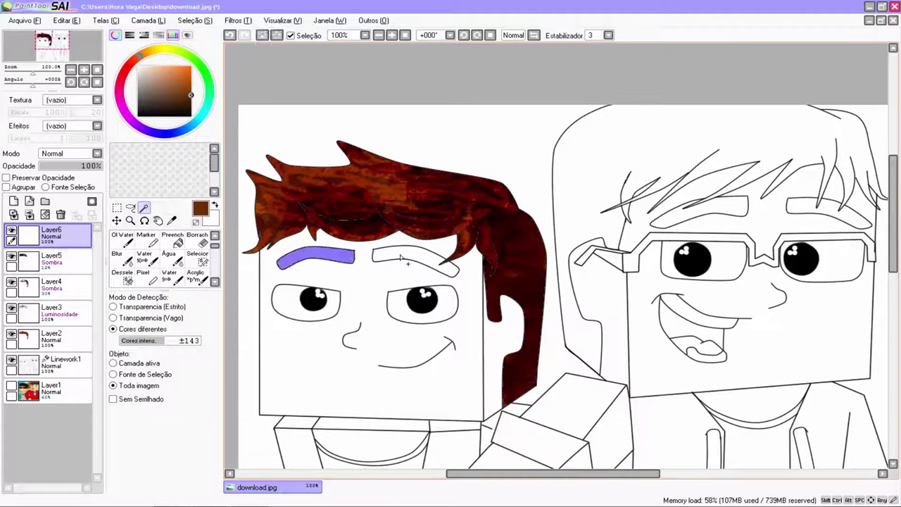
pyautogui.click(412, 257)
pyautogui.click(173, 240)
pyautogui.click(316, 255)
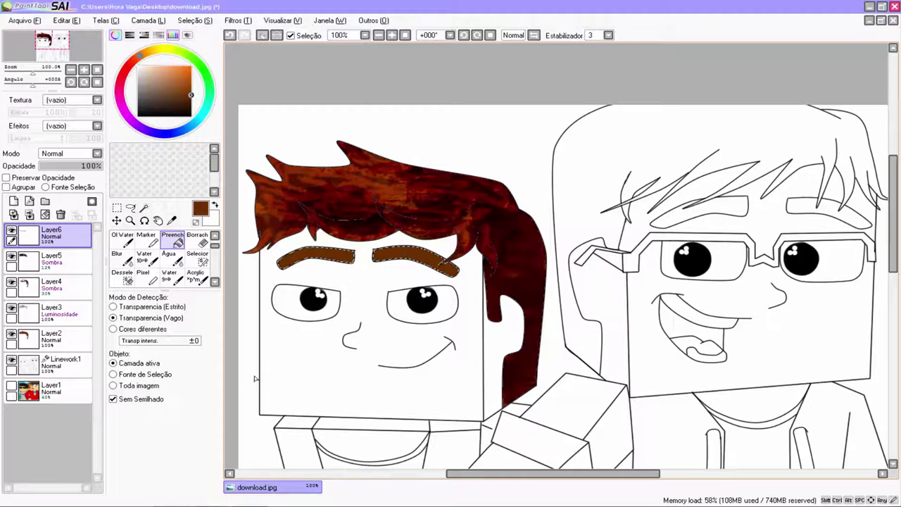
# Try to shade the eyebrows with the airbrush on the 12% Sombra layer
pyautogui.click(49, 260)
pyautogui.scroll(1, 186, 254)
pyautogui.click(172, 238)
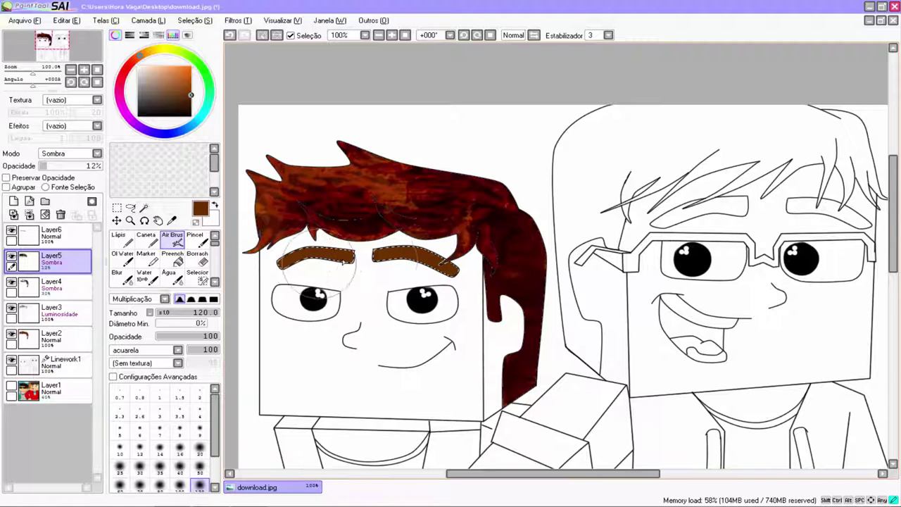
# Add a new Sombra layer directly above Layer4 and paint the eyebrow areas on it
pyautogui.click(53, 286)
pyautogui.click(14, 200)
pyautogui.click(70, 153)
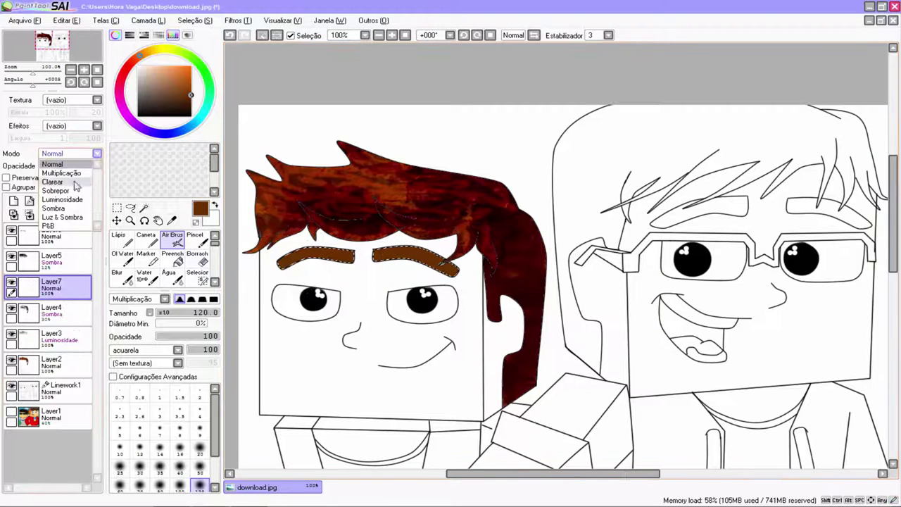
pyautogui.click(60, 204)
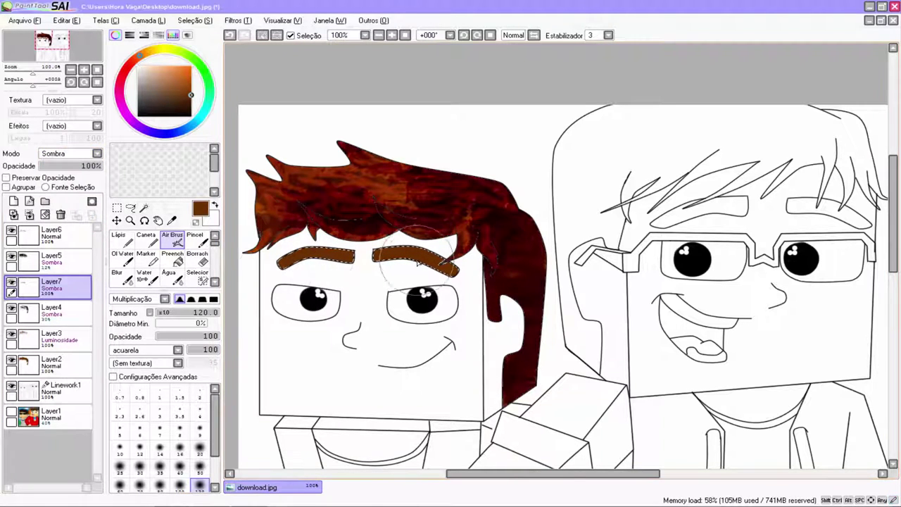
pyautogui.click(174, 259)
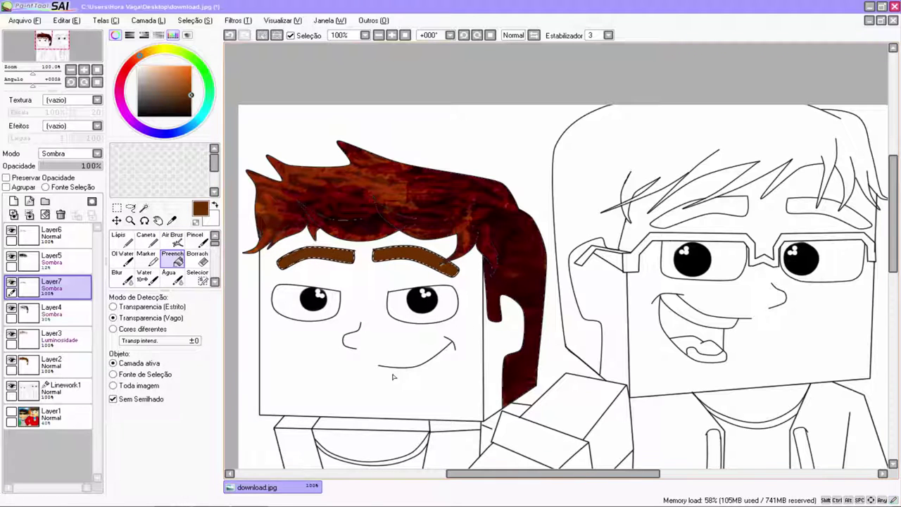
# Reduce the airbrush size to 8 and paint dark strands over the eyebrows on Layer6
pyautogui.click(172, 239)
pyautogui.click(180, 431)
pyautogui.click(50, 236)
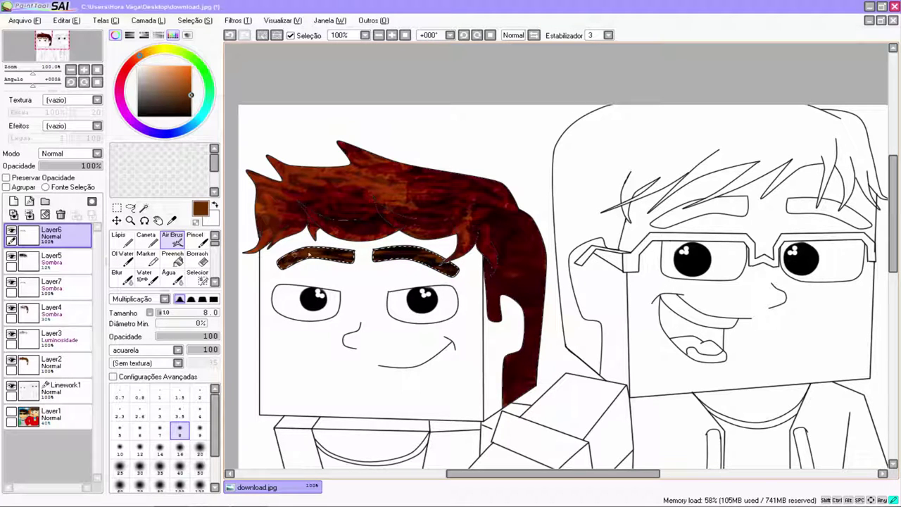
# Add a new layer above the eyebrow layer and clear the eyebrow selection
pyautogui.moveTo(893, 249); pyautogui.dragTo(893, 271)
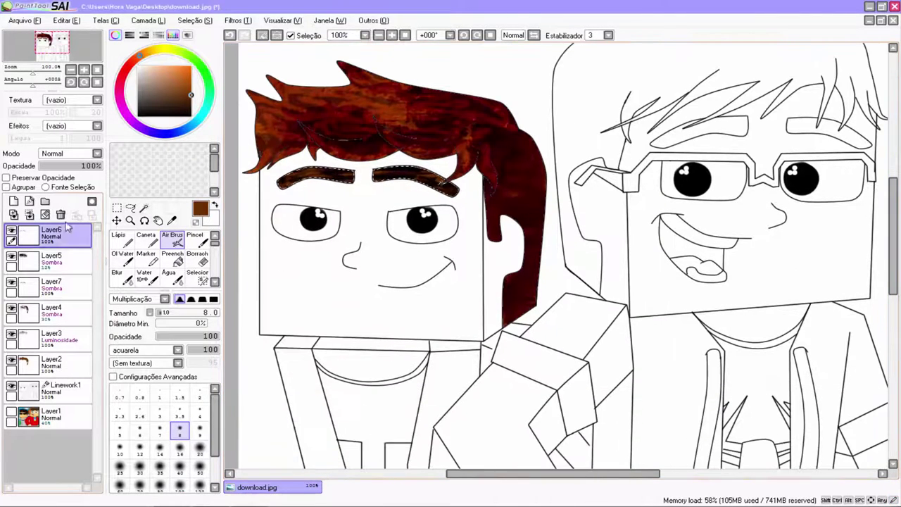
pyautogui.click(13, 201)
pyautogui.click(215, 283)
pyautogui.click(121, 277)
pyautogui.moveTo(392, 177); pyautogui.dragTo(412, 181)
pyautogui.hotkey('ctrl', 'd')
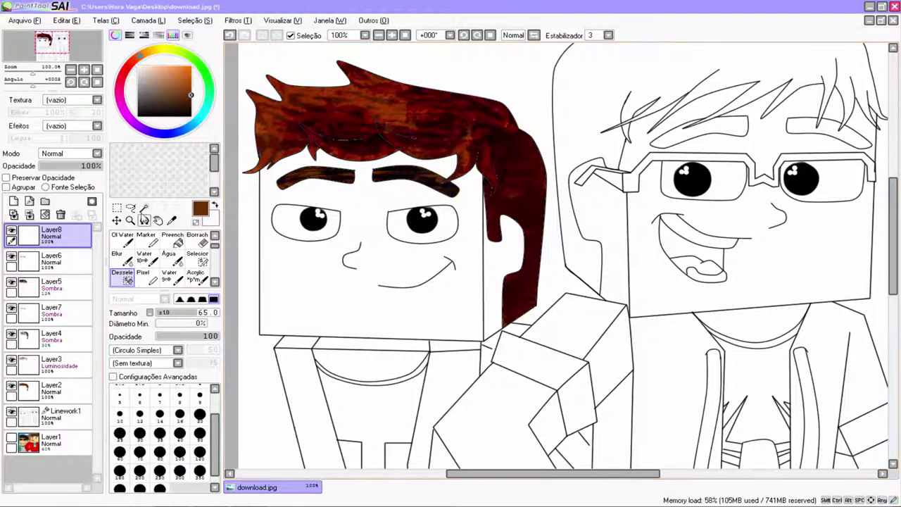
# Select the left character's face on Layer8 with the magic wand at a color difference of ±159
pyautogui.click(144, 209)
pyautogui.moveTo(169, 348); pyautogui.dragTo(171, 346)
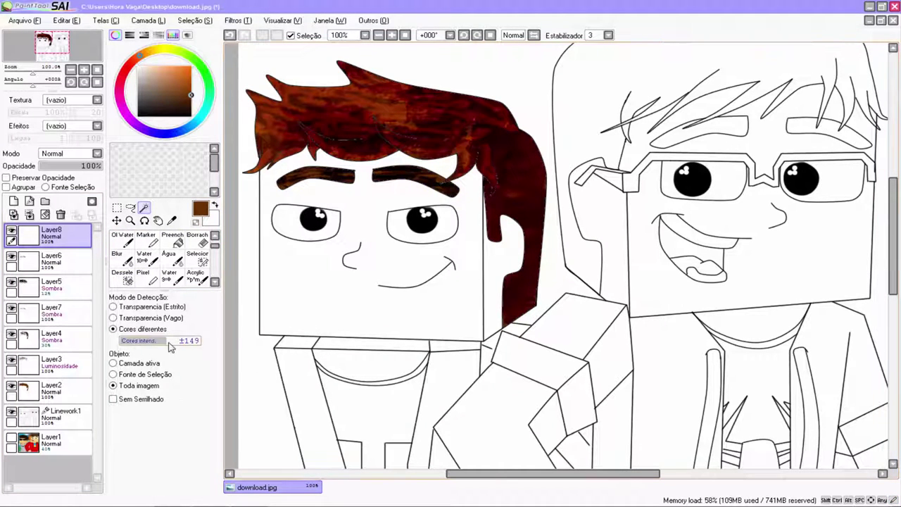
pyautogui.click(303, 279)
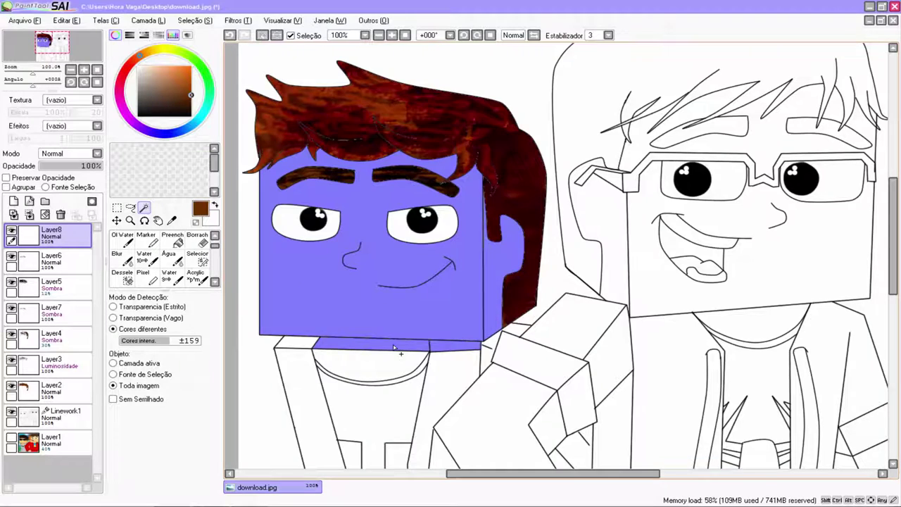
# Edit the line points around the left character's right jaw corner on the Linework1 layer
pyautogui.scroll(3, 466, 315)
pyautogui.scroll(-2, 849, 255)
pyautogui.click(63, 416)
pyautogui.click(121, 258)
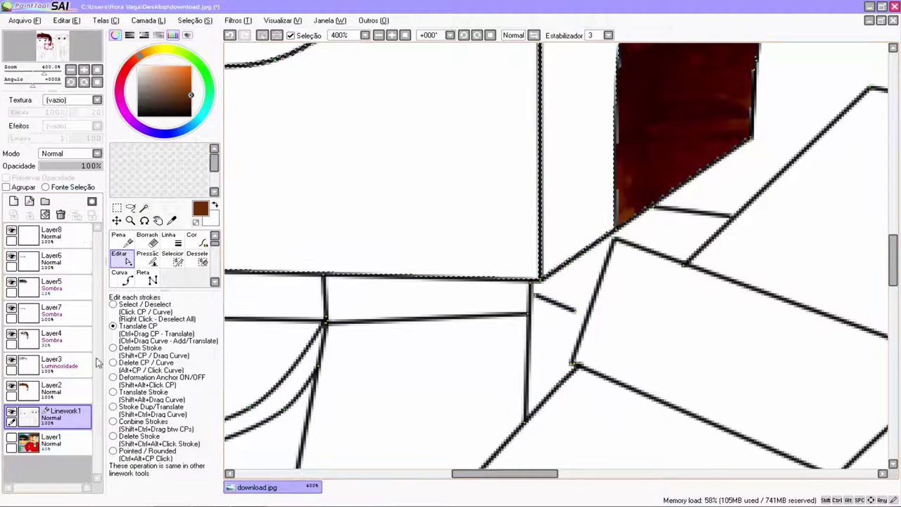
# Select the remaining skin areas of the left character's ear side and neck with the magic wand on Layer8
pyautogui.click(50, 232)
pyautogui.click(144, 208)
pyautogui.click(284, 293)
pyautogui.click(263, 345)
pyautogui.moveTo(473, 474)
pyautogui.mouseDown()
pyautogui.moveTo(401, 484)
pyautogui.moveTo(411, 484)
pyautogui.mouseUp()
pyautogui.scroll(-2, 480, 385)
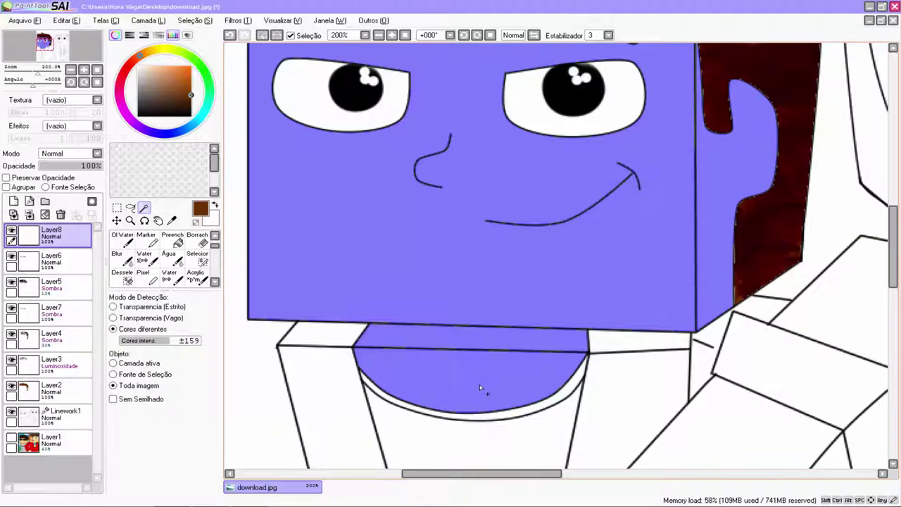
# Extend the magic wand selection to the opening inside the left character's bent arm, adjusting the color difference
pyautogui.moveTo(894, 259); pyautogui.dragTo(894, 350)
pyautogui.moveTo(477, 475); pyautogui.dragTo(575, 474)
pyautogui.scroll(5, 544, 296)
pyautogui.click(497, 344)
pyautogui.click(168, 343)
pyautogui.moveTo(541, 477); pyautogui.dragTo(449, 478)
pyautogui.moveTo(893, 305); pyautogui.dragTo(893, 229)
pyautogui.scroll(-2, 747, 331)
pyautogui.moveTo(529, 476); pyautogui.dragTo(619, 486)
# Fill the selected face, neck and arm opening with a light orange skin tone on Layer8
pyautogui.click(173, 240)
pyautogui.moveTo(168, 79); pyautogui.dragTo(168, 69)
pyautogui.click(423, 374)
pyautogui.click(425, 435)
pyautogui.scroll(-5, 637, 276)
pyautogui.click(637, 276)
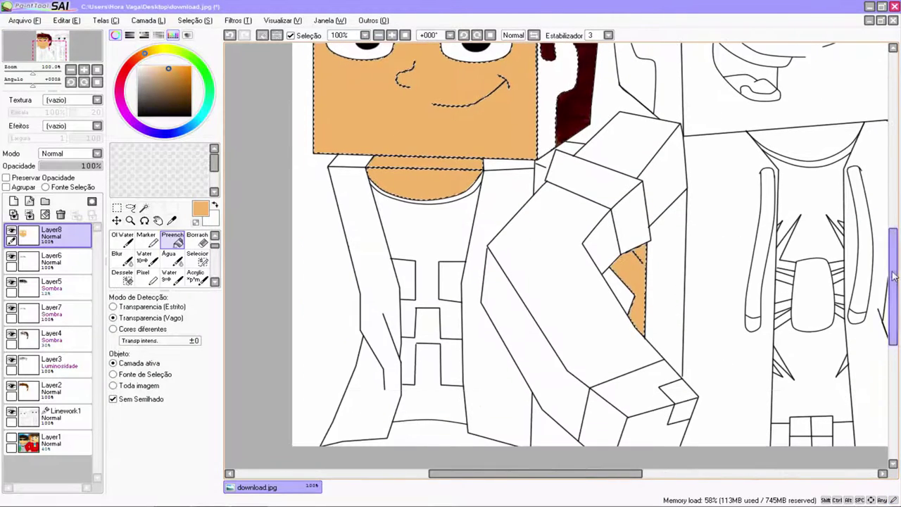
# Add a new layer above the skin color layer and set its blending mode to Luminosidade
pyautogui.scroll(3, 637, 276)
pyautogui.click(29, 202)
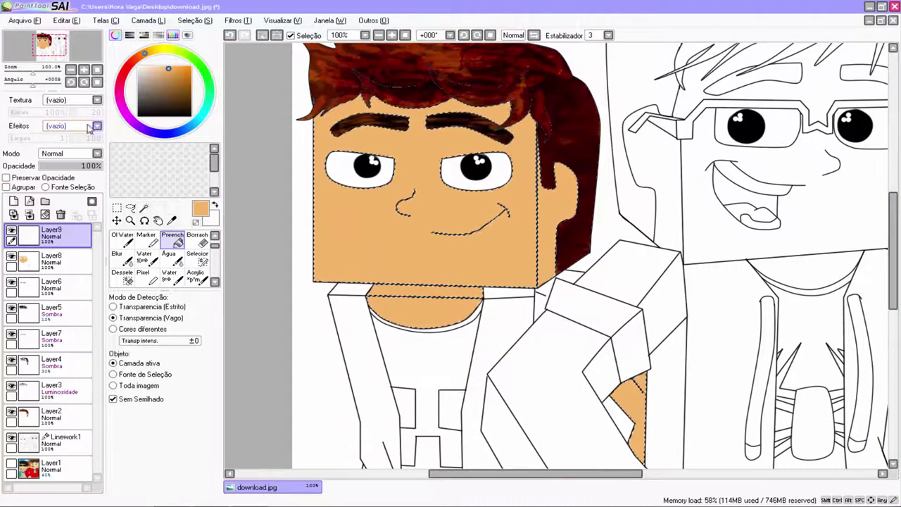
pyautogui.click(97, 154)
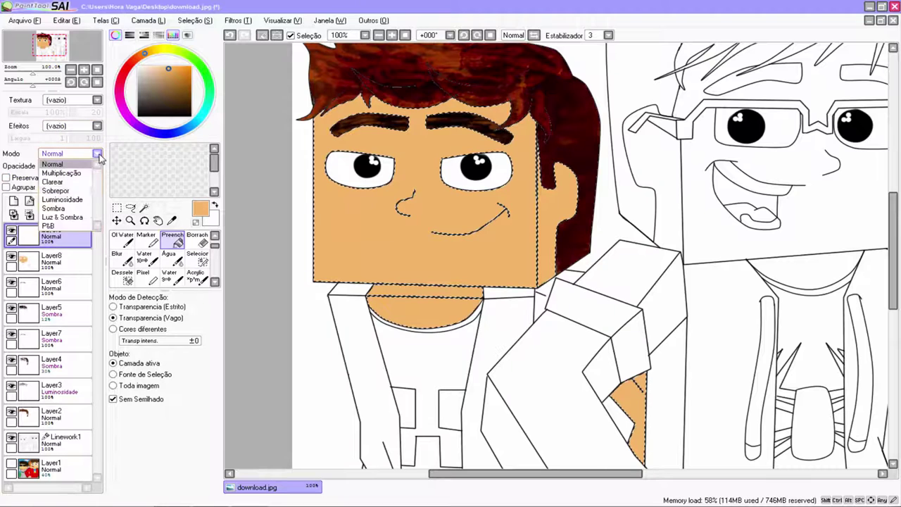
pyautogui.click(62, 199)
pyautogui.scroll(1, 162, 254)
# Try a size 40 airbrush highlight with the Circulo Simples shape along the face's left and lower edges
pyautogui.click(172, 239)
pyautogui.click(200, 484)
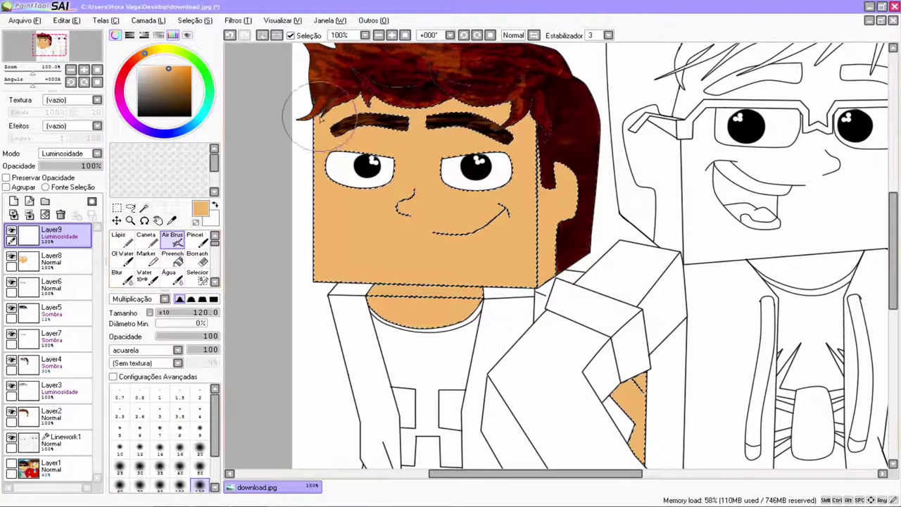
pyautogui.click(178, 350)
pyautogui.click(144, 351)
pyautogui.click(180, 467)
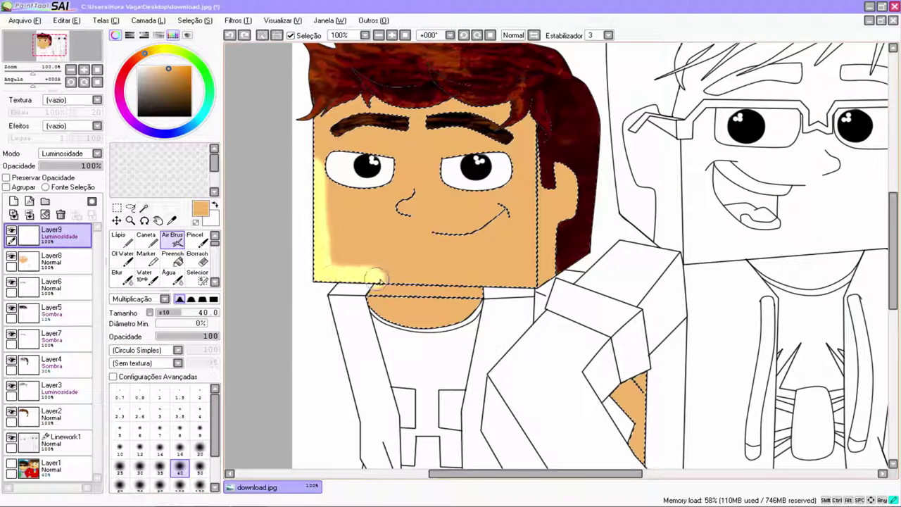
pyautogui.hotkey('ctrl', 'z')
# Set Layer9's opacity to 21% and the airbrush size to 20
pyautogui.click(69, 166)
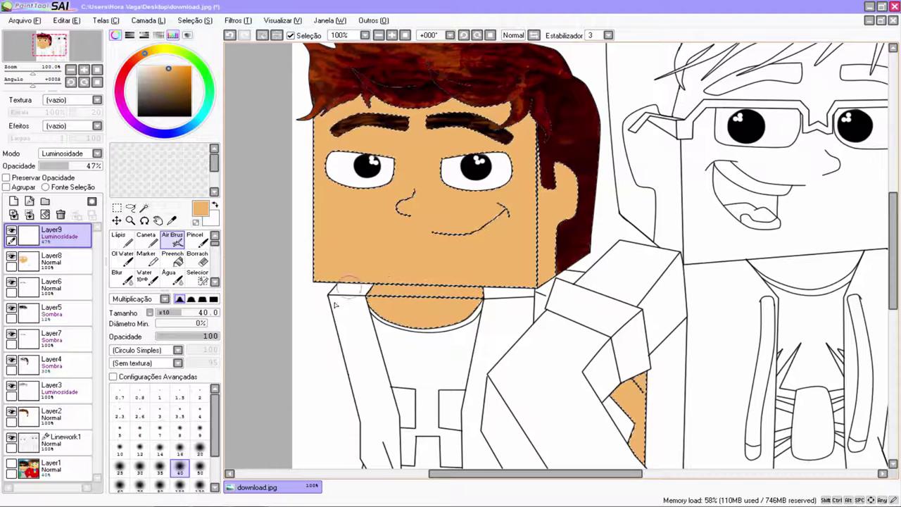
pyautogui.press('[')
pyautogui.press('[')
pyautogui.press('[')
pyautogui.press('[')
pyautogui.press('[')
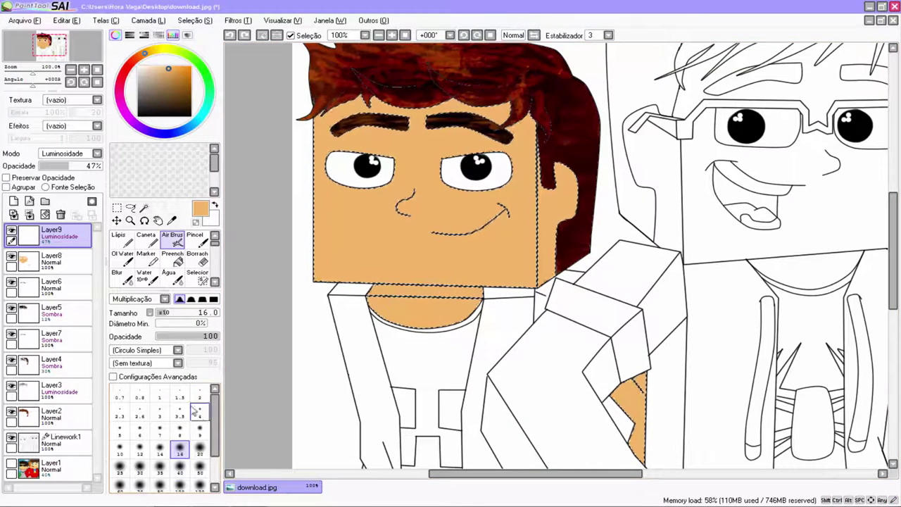
pyautogui.click(52, 167)
pyautogui.press(']')
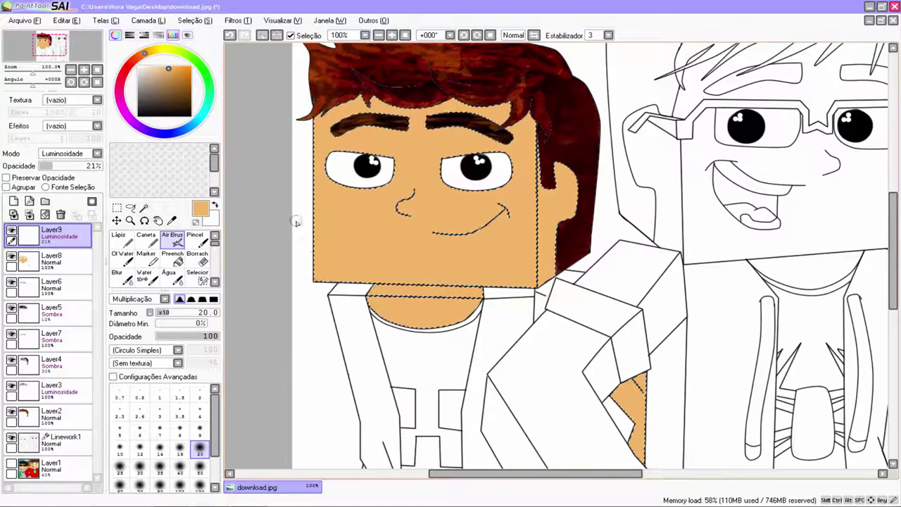
# Switch Layer9 to Sombra mode and airbrush shading along the edges of the face, ear, neck and nose
pyautogui.click(71, 153)
pyautogui.click(63, 212)
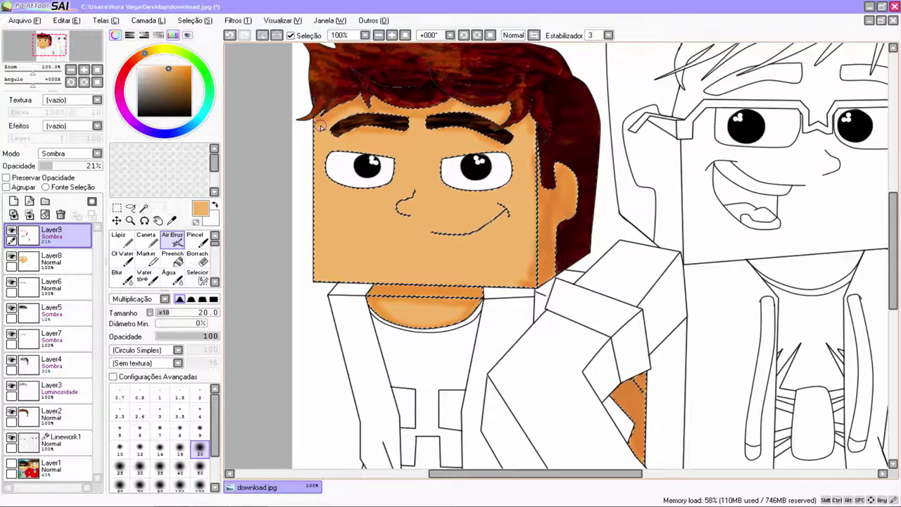
pyautogui.moveTo(436, 280)
pyautogui.mouseDown()
pyautogui.moveTo(364, 285)
pyautogui.moveTo(374, 276)
pyautogui.moveTo(356, 281)
pyautogui.moveTo(308, 255)
pyautogui.mouseUp()
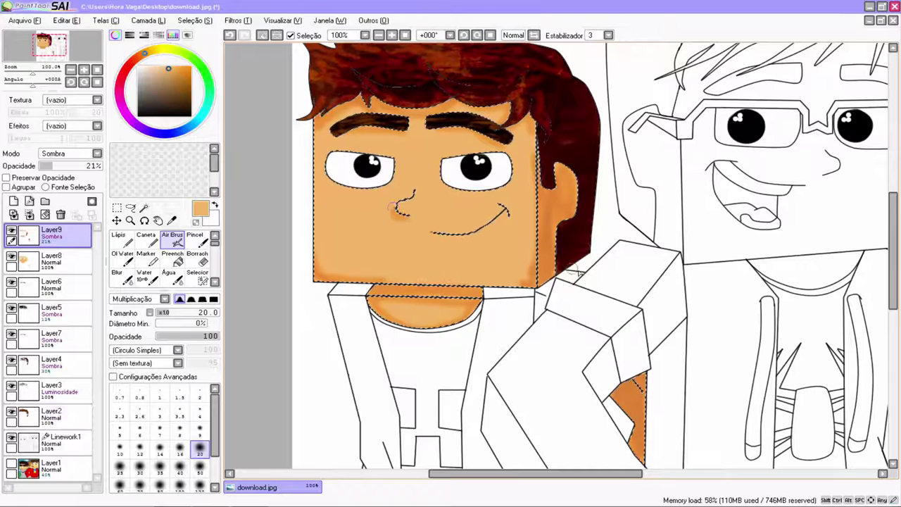
pyautogui.scroll(2, 264, 376)
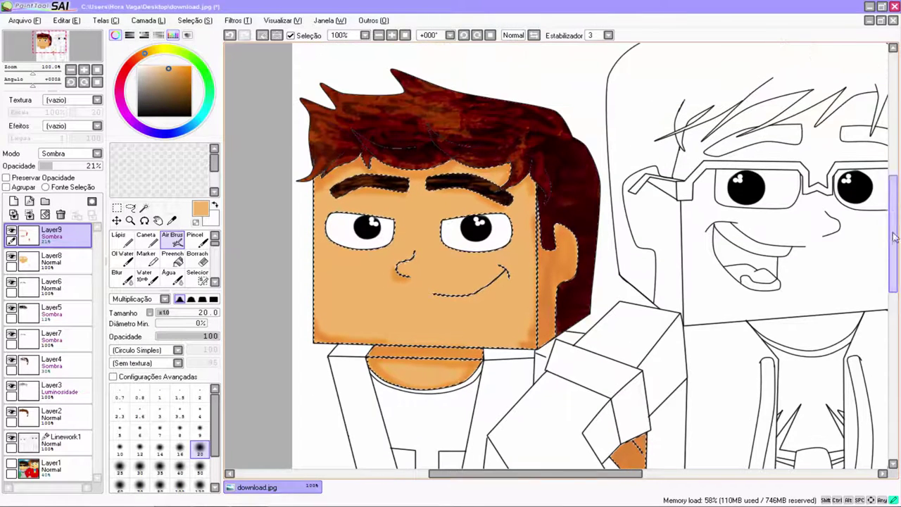
# Add a new layer above the skin shading layer and clear the skin selection
pyautogui.click(13, 202)
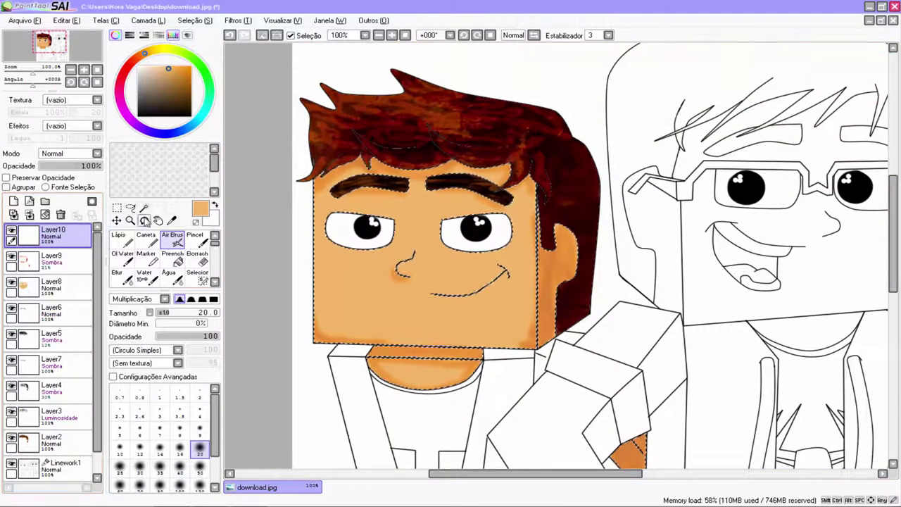
pyautogui.scroll(-2, 127, 274)
pyautogui.click(123, 277)
pyautogui.moveTo(296, 196)
pyautogui.mouseDown()
pyautogui.moveTo(454, 197)
pyautogui.moveTo(404, 329)
pyautogui.moveTo(310, 224)
pyautogui.moveTo(637, 454)
pyautogui.mouseUp()
pyautogui.hotkey('ctrl', 'd')
# Select the left character's open jacket panels with the magic wand on Layer10
pyautogui.moveTo(893, 257); pyautogui.dragTo(894, 308)
pyautogui.scroll(4, 502, 260)
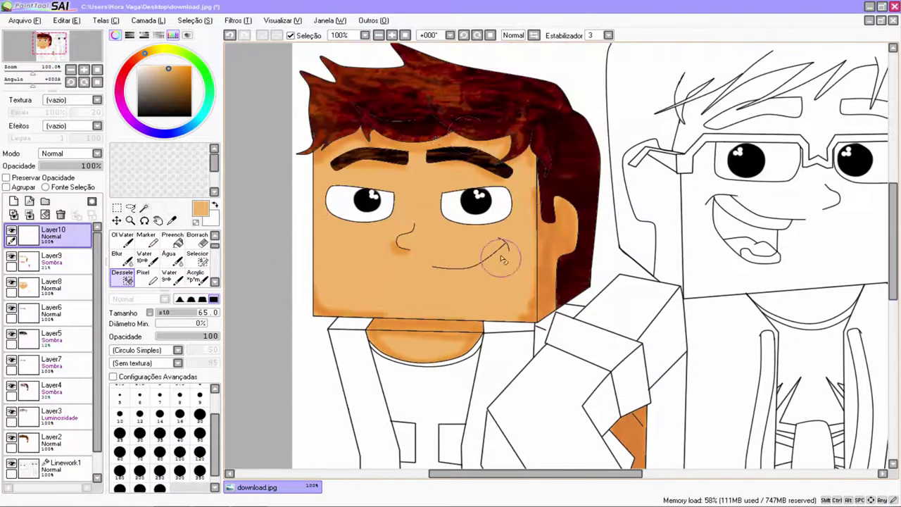
pyautogui.moveTo(894, 236)
pyautogui.mouseDown()
pyautogui.moveTo(894, 215)
pyautogui.moveTo(893, 225)
pyautogui.mouseUp()
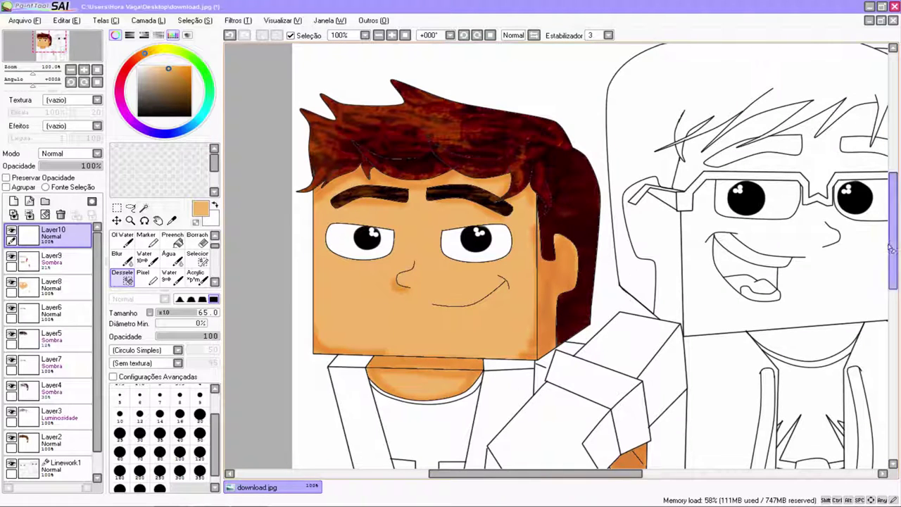
pyautogui.scroll(-5, 506, 449)
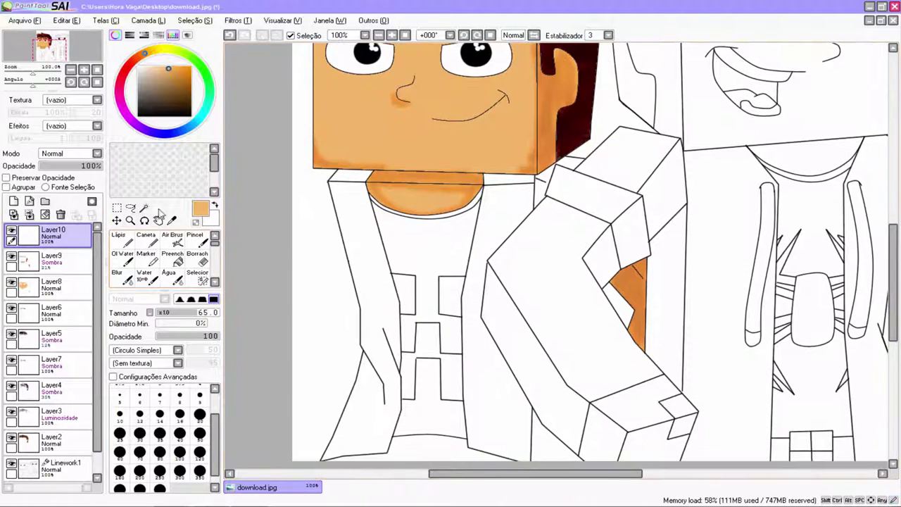
pyautogui.click(144, 207)
pyautogui.click(363, 236)
pyautogui.click(504, 282)
pyautogui.moveTo(896, 240)
pyautogui.mouseDown()
pyautogui.moveTo(896, 264)
pyautogui.moveTo(896, 241)
pyautogui.mouseUp()
# Try filling the jacket with black and lightening it on a new layer in Clarear and Luminosidade modes
pyautogui.click(172, 258)
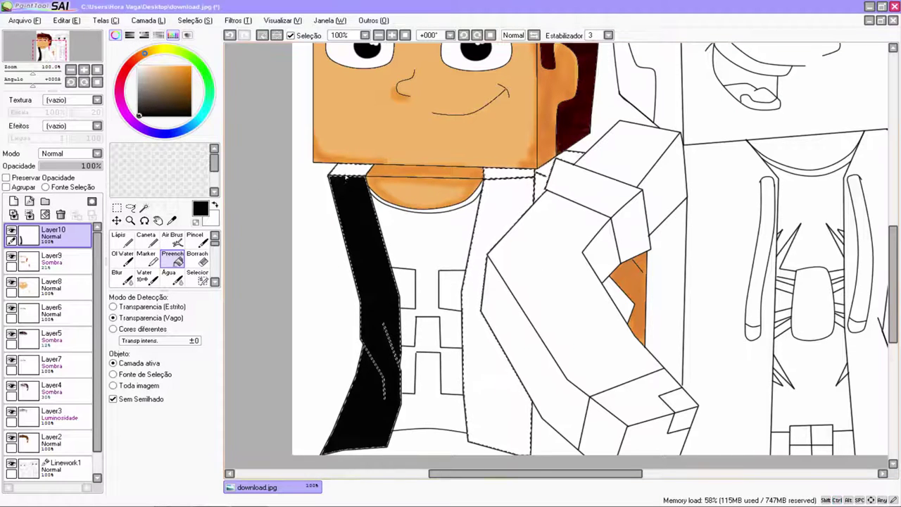
pyautogui.click(13, 201)
pyautogui.click(70, 154)
pyautogui.click(63, 182)
pyautogui.click(172, 240)
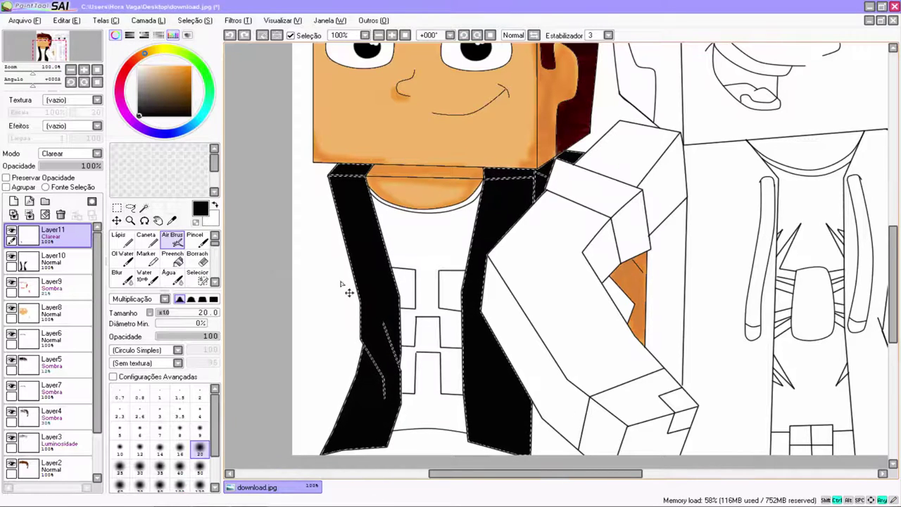
pyautogui.click(70, 153)
pyautogui.click(64, 200)
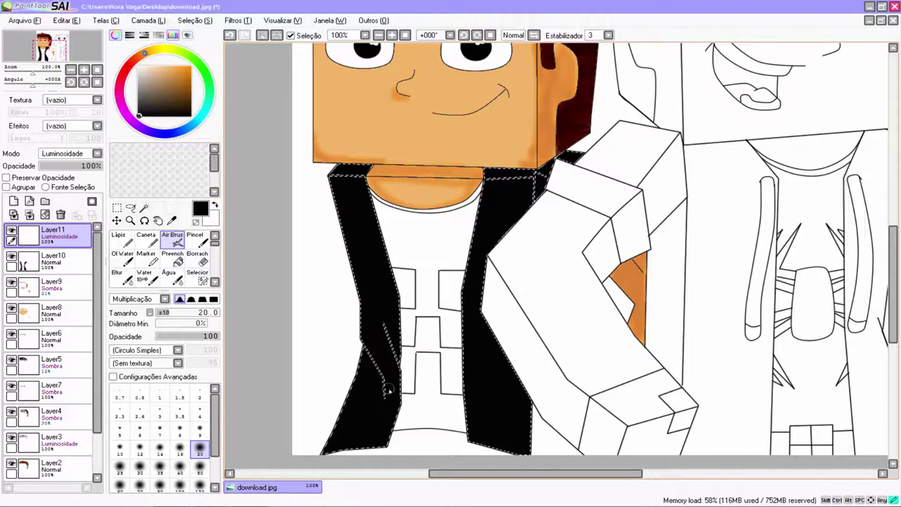
# Undo the extra highlight layer and the black jacket fill
pyautogui.hotkey('ctrl', 'z')
pyautogui.hotkey('ctrl', 'z')
pyautogui.hotkey('ctrl', 'z')
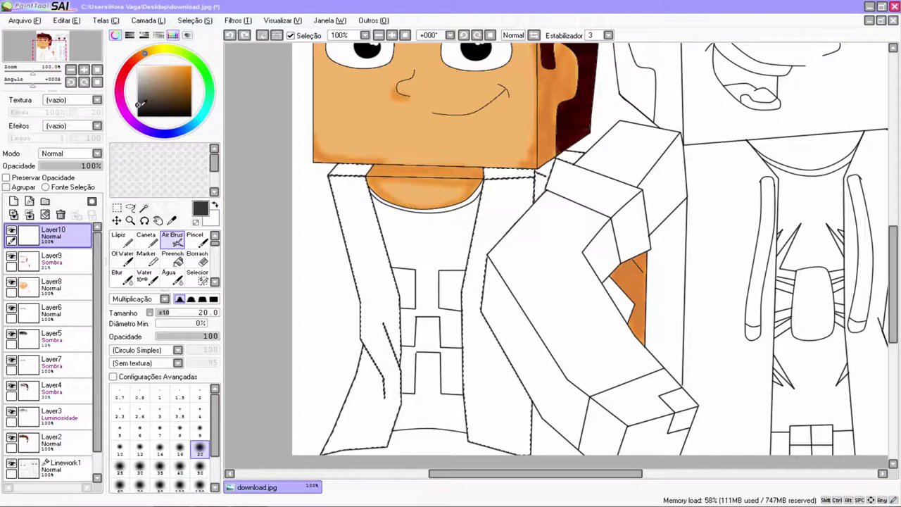
# Fill the selected jacket panels with dark gray on Layer10
pyautogui.click(173, 257)
pyautogui.click(350, 169)
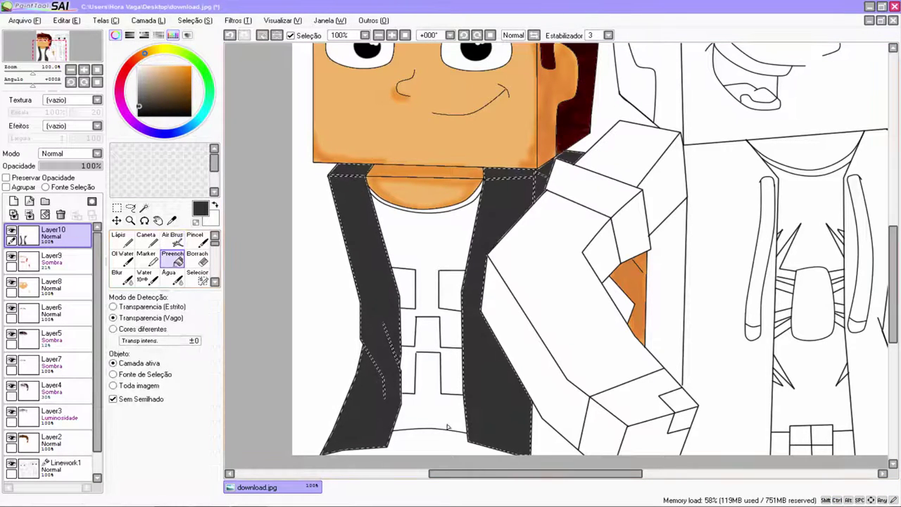
# Add a layer above the jacket color and try airbrush highlights on it in Luminosidade and Clarear modes
pyautogui.click(13, 201)
pyautogui.click(70, 153)
pyautogui.click(60, 183)
pyautogui.click(173, 239)
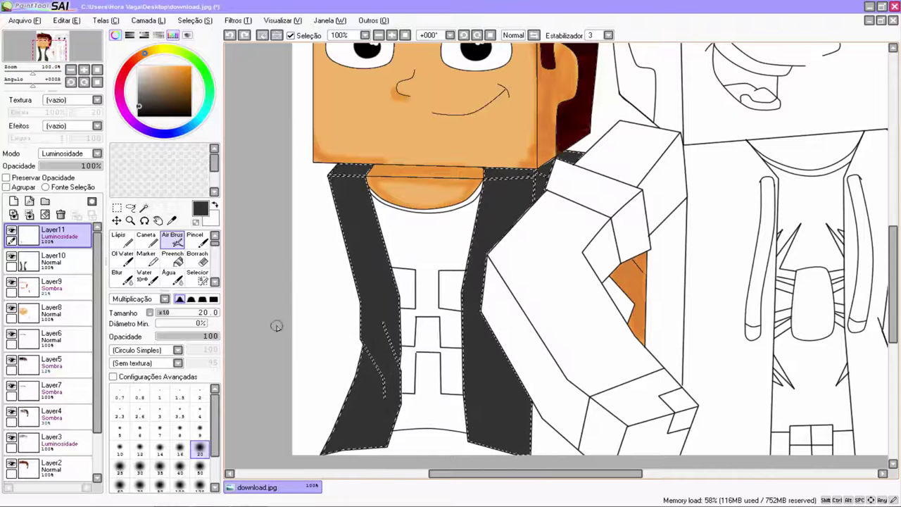
pyautogui.click(71, 153)
pyautogui.click(56, 185)
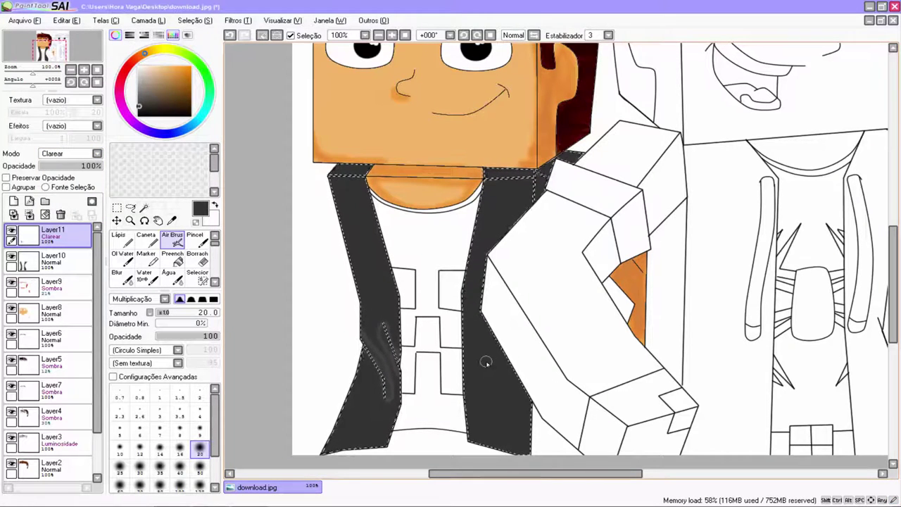
# Switch Layer11 to Sombra mode and airbrush dark shading along the jacket's folds and edges at size 20
pyautogui.click(70, 153)
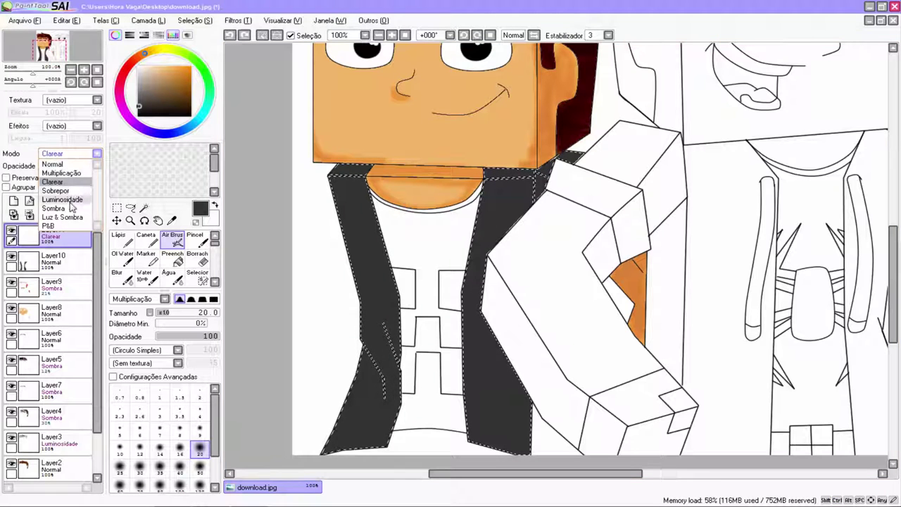
pyautogui.click(56, 210)
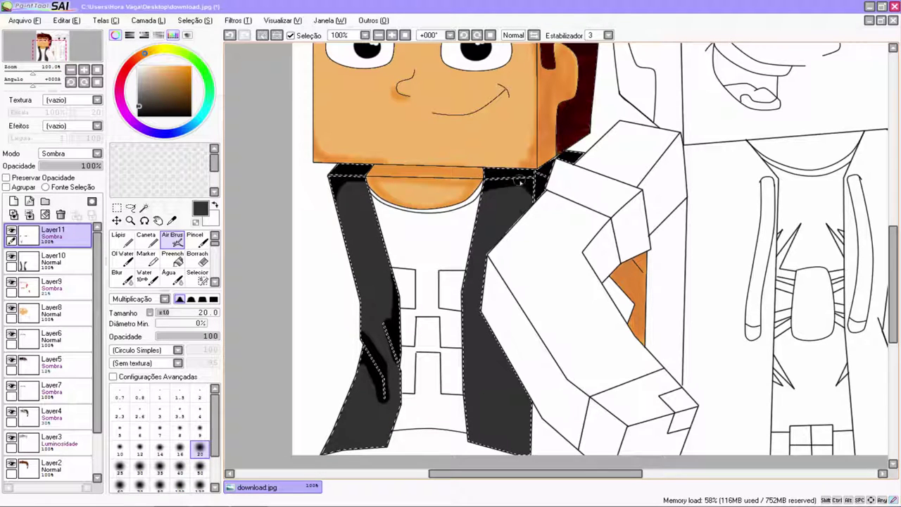
pyautogui.moveTo(509, 449); pyautogui.dragTo(530, 423)
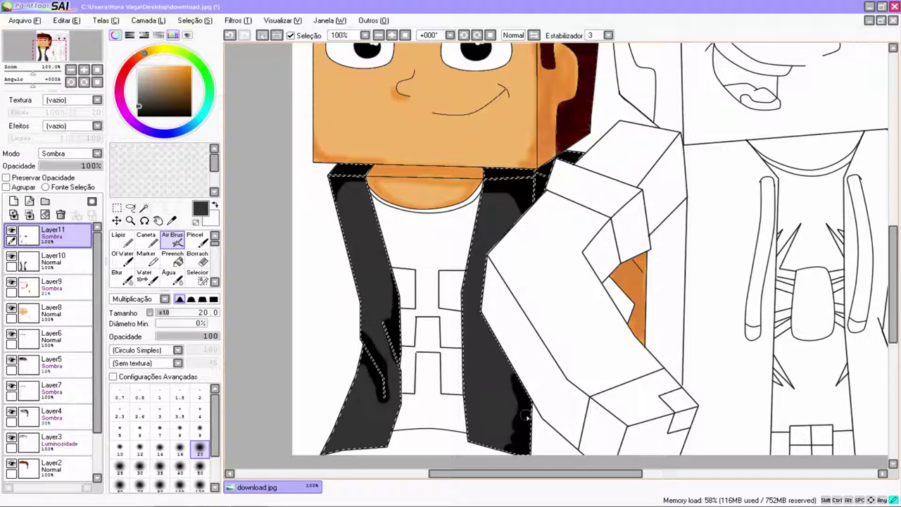
pyautogui.scroll(-2, 345, 392)
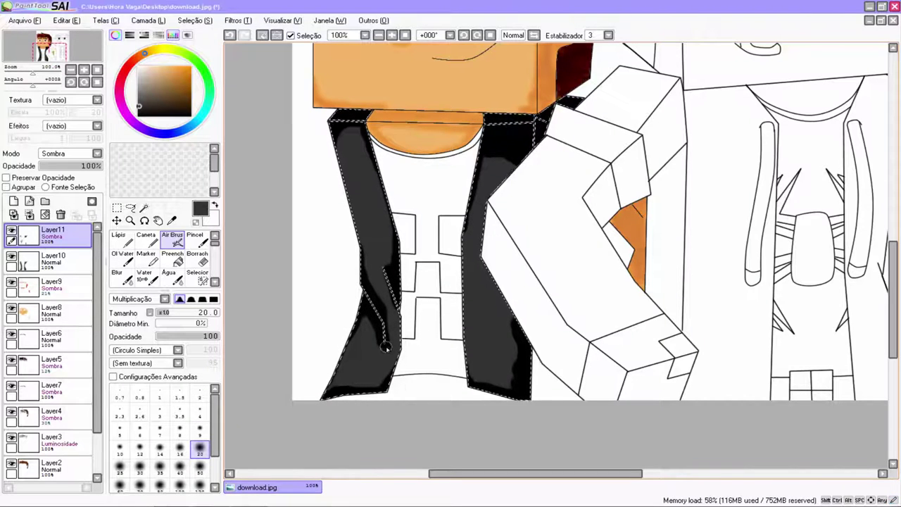
pyautogui.moveTo(383, 267); pyautogui.dragTo(390, 283)
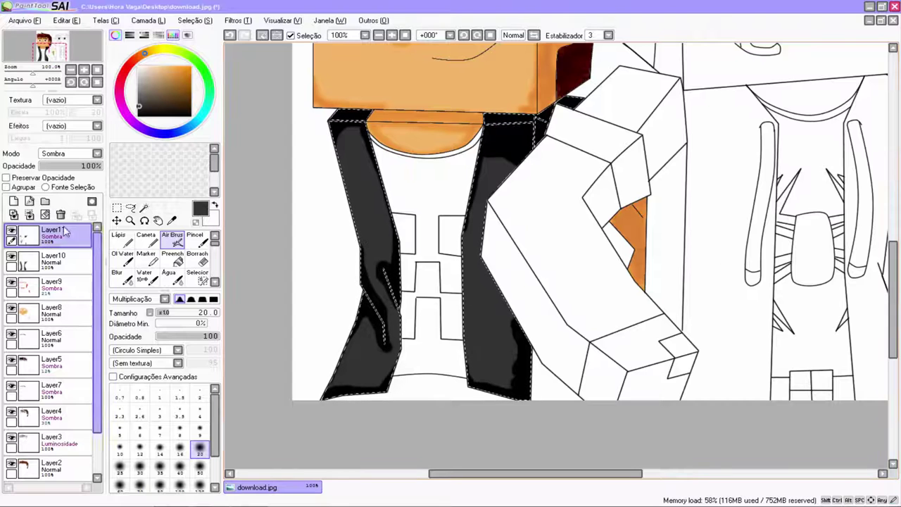
# Add a new layer above the jacket shading layer and clear the jacket selection
pyautogui.click(13, 201)
pyautogui.click(205, 279)
pyautogui.scroll(-1, 203, 278)
pyautogui.click(124, 278)
pyautogui.moveTo(338, 115)
pyautogui.mouseDown()
pyautogui.moveTo(308, 180)
pyautogui.moveTo(217, 315)
pyautogui.moveTo(496, 392)
pyautogui.moveTo(375, 124)
pyautogui.moveTo(286, 117)
pyautogui.mouseUp()
pyautogui.scroll(2, 666, 286)
pyautogui.moveTo(893, 279); pyautogui.dragTo(894, 223)
pyautogui.scroll(-3, 666, 286)
# Choose bright red as the fill color and select the left character's upper shirt area with the magic wand
pyautogui.click(174, 241)
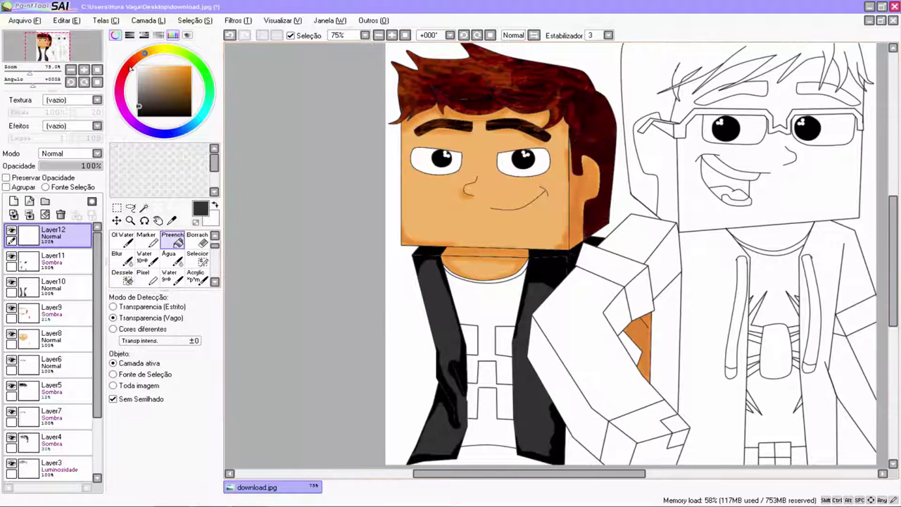
pyautogui.moveTo(130, 67); pyautogui.dragTo(135, 59)
pyautogui.click(191, 66)
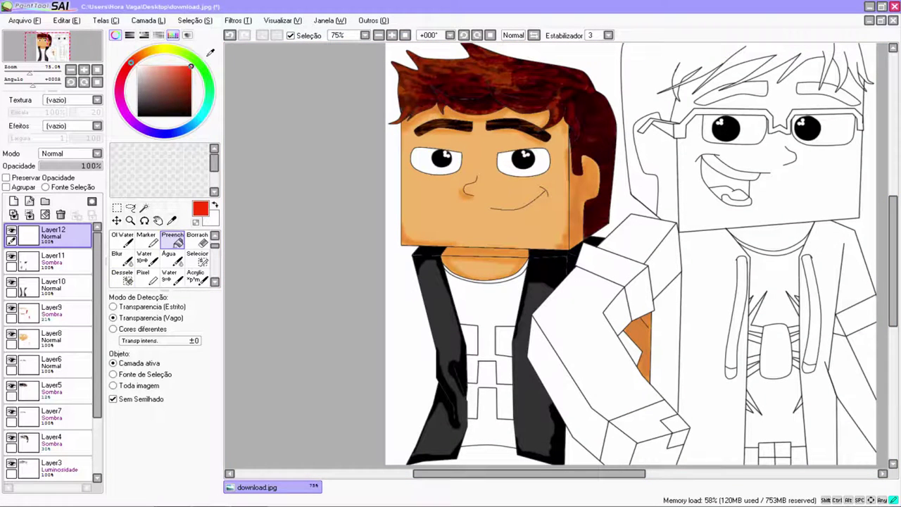
pyautogui.click(146, 210)
pyautogui.click(489, 331)
pyautogui.click(504, 422)
pyautogui.hotkey('ctrl', 'z')
# Fill the selected upper shirt area of the left character with bright red on Layer12
pyautogui.moveTo(99, 408); pyautogui.dragTo(101, 473)
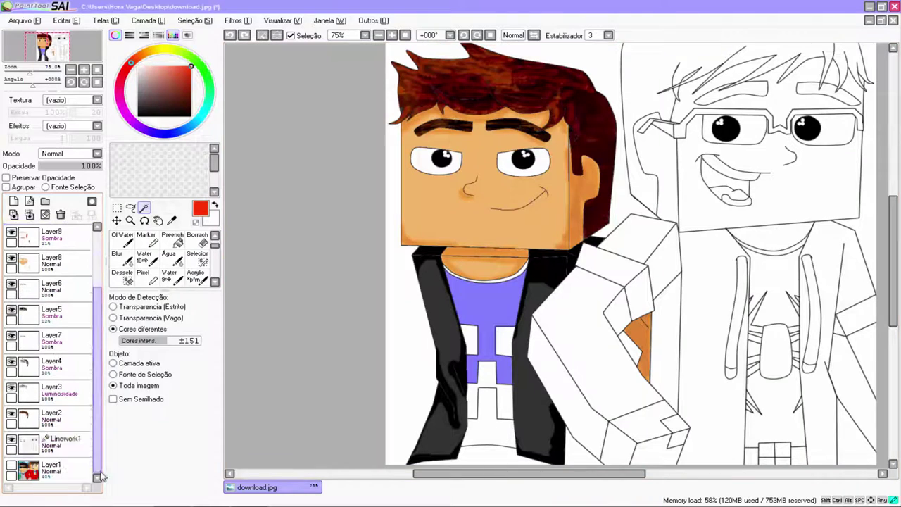
pyautogui.click(63, 442)
pyautogui.scroll(5, 538, 397)
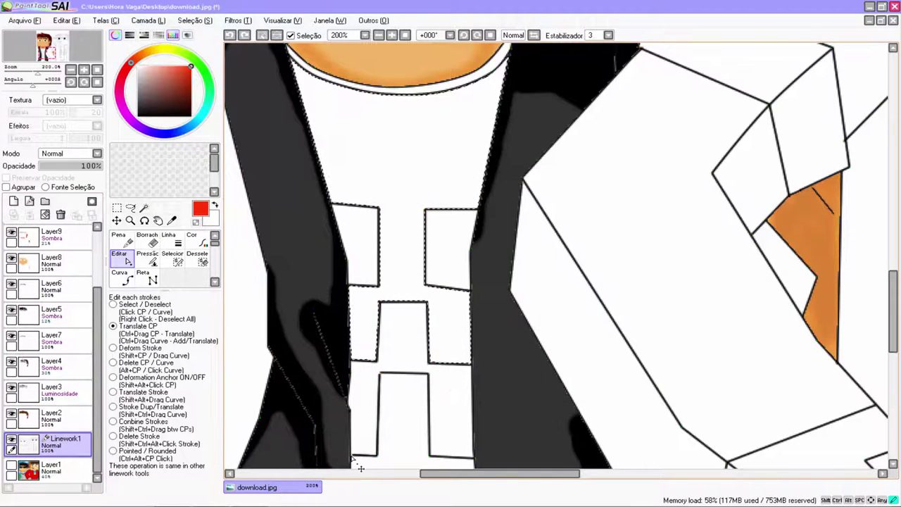
pyautogui.scroll(-3, 329, 338)
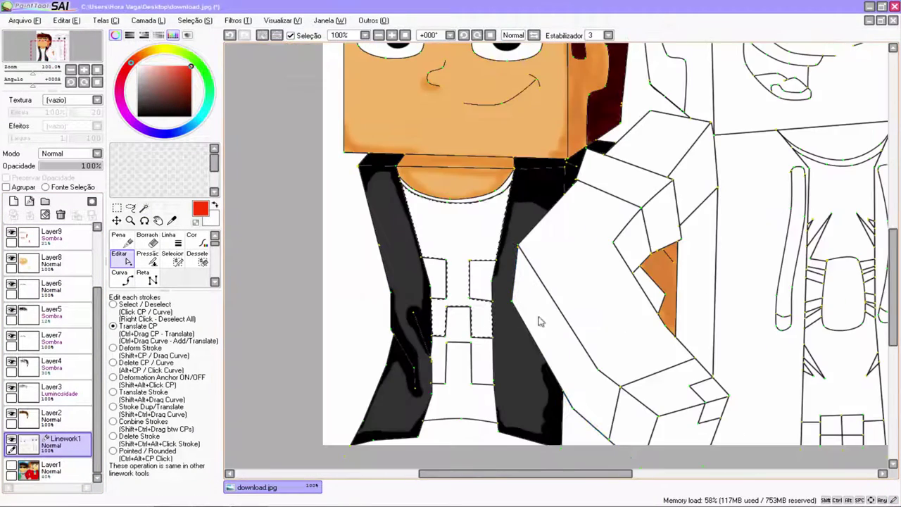
pyautogui.scroll(1, 98, 287)
pyautogui.moveTo(98, 289); pyautogui.dragTo(98, 236)
pyautogui.click(55, 235)
pyautogui.click(454, 236)
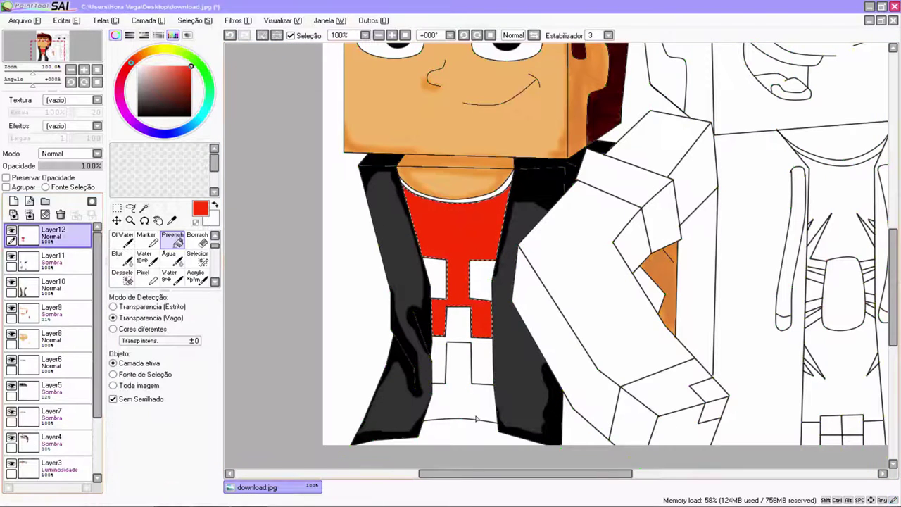
pyautogui.click(143, 208)
pyautogui.click(440, 367)
pyautogui.hotkey('ctrl', 'z')
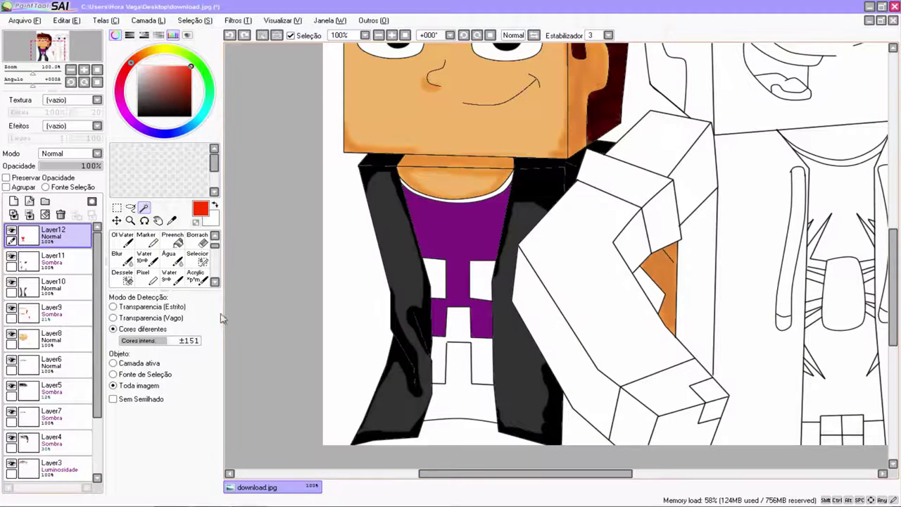
# Nudge the upper corner point of the lower pattern block on the shirt's line art in the Linework1 layer
pyautogui.moveTo(96, 340); pyautogui.dragTo(97, 405)
pyautogui.click(65, 444)
pyautogui.click(122, 258)
pyautogui.scroll(3, 457, 349)
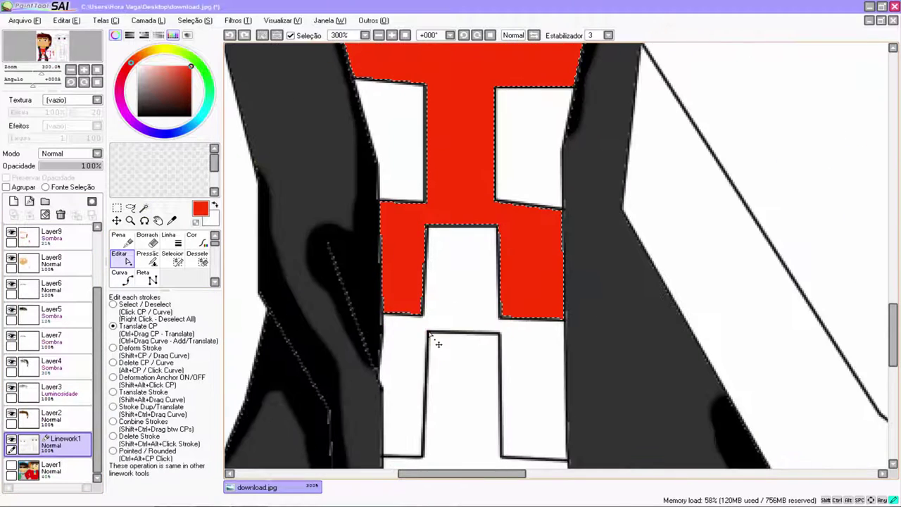
pyautogui.moveTo(438, 345); pyautogui.dragTo(437, 342)
# Select the lower shirt area and the collar strip with the magic wand and fill both with bright red on Layer12
pyautogui.scroll(-2, 544, 355)
pyautogui.moveTo(96, 300); pyautogui.dragTo(96, 243)
pyautogui.click(60, 236)
pyautogui.click(144, 207)
pyautogui.click(496, 415)
pyautogui.click(175, 242)
pyautogui.click(517, 400)
pyautogui.click(145, 208)
pyautogui.click(508, 130)
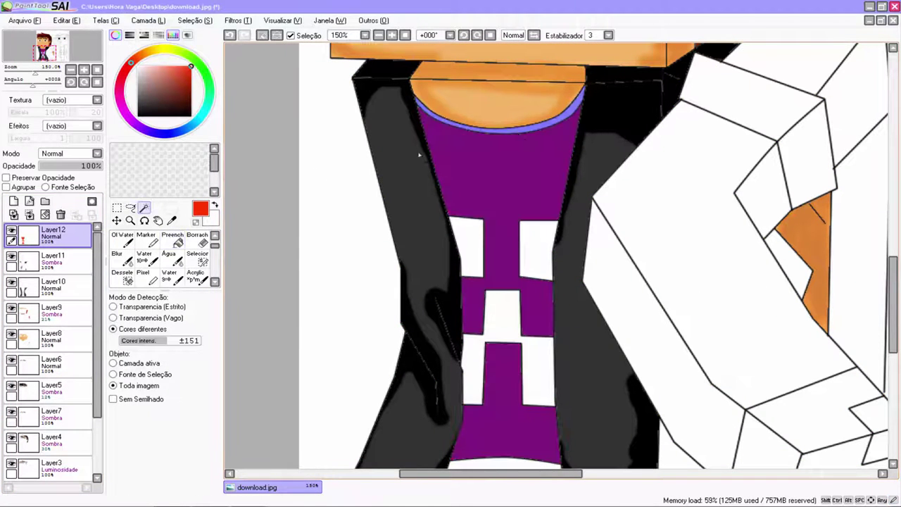
pyautogui.click(173, 240)
# Add a Sombra-mode layer above the shirt color and airbrush darker shading along the shirt's edges at size 20
pyautogui.click(14, 201)
pyautogui.click(70, 154)
pyautogui.click(53, 209)
pyautogui.scroll(1, 162, 257)
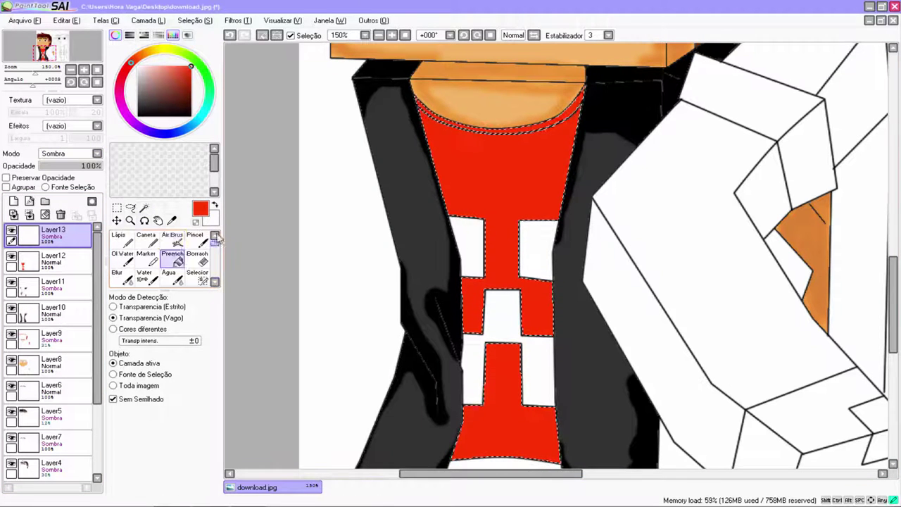
pyautogui.click(173, 239)
pyautogui.moveTo(422, 101)
pyautogui.mouseDown()
pyautogui.moveTo(440, 147)
pyautogui.moveTo(449, 116)
pyautogui.moveTo(471, 398)
pyautogui.moveTo(456, 465)
pyautogui.mouseUp()
pyautogui.moveTo(557, 465)
pyautogui.mouseDown()
pyautogui.moveTo(547, 332)
pyautogui.moveTo(575, 131)
pyautogui.moveTo(570, 107)
pyautogui.moveTo(512, 129)
pyautogui.moveTo(431, 106)
pyautogui.moveTo(512, 142)
pyautogui.moveTo(644, 126)
pyautogui.moveTo(609, 298)
pyautogui.moveTo(485, 466)
pyautogui.moveTo(462, 469)
pyautogui.moveTo(481, 335)
pyautogui.moveTo(464, 204)
pyautogui.mouseUp()
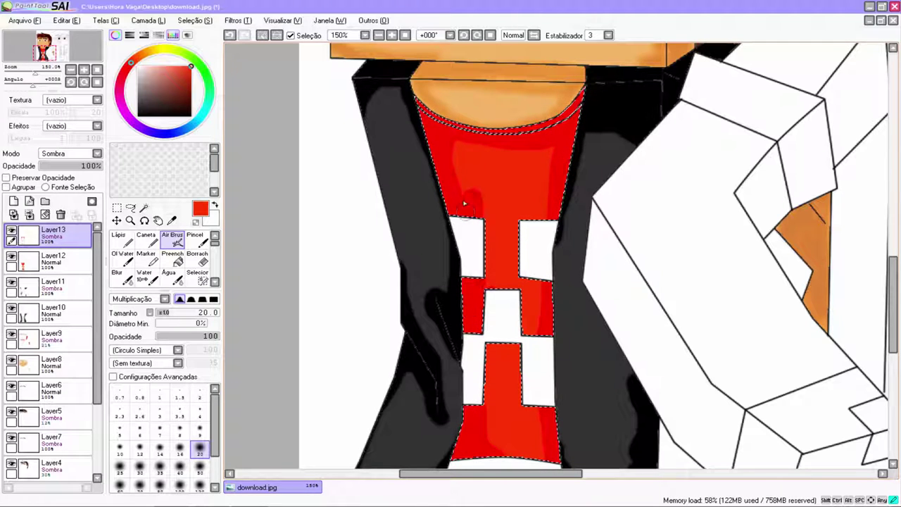
# Add a new layer above the shirt shading and clear the shirt selection with the deselection brush
pyautogui.scroll(3, 662, 274)
pyautogui.scroll(-4, 662, 274)
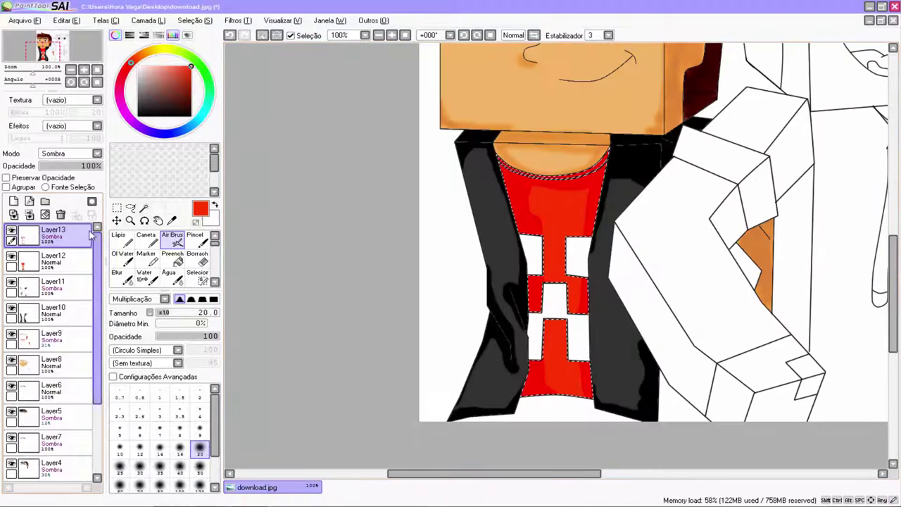
pyautogui.click(13, 202)
pyautogui.scroll(-1, 198, 271)
pyautogui.click(127, 278)
pyautogui.moveTo(505, 169)
pyautogui.mouseDown()
pyautogui.moveTo(485, 230)
pyautogui.moveTo(654, 338)
pyautogui.moveTo(512, 363)
pyautogui.mouseUp()
# Select the left character's pants area below the shirt with the magic wand and fill it with bright blue
pyautogui.press('w')
pyautogui.click(550, 417)
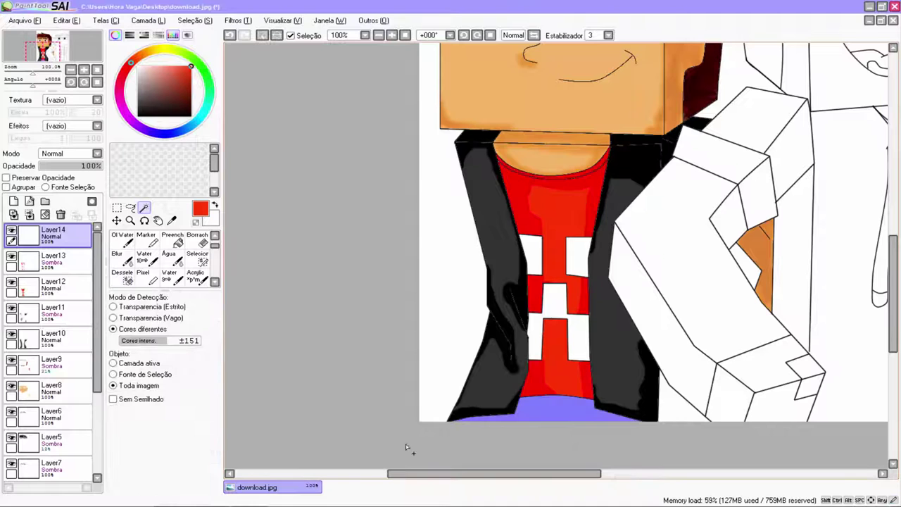
pyautogui.click(172, 240)
pyautogui.click(178, 131)
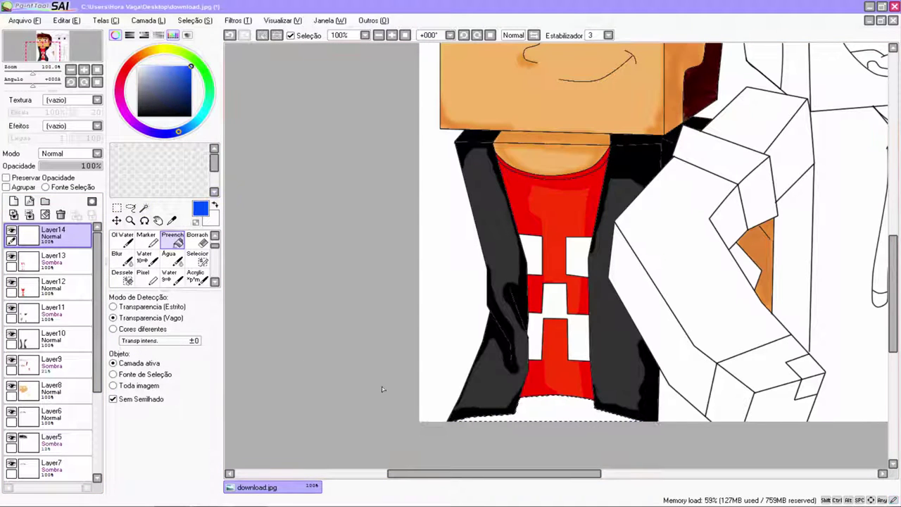
pyautogui.click(563, 412)
# Add a Sombra-mode layer above the pants color and airbrush dark blue shading along the edges at sizes 20 and 16
pyautogui.click(13, 201)
pyautogui.click(71, 153)
pyautogui.click(53, 203)
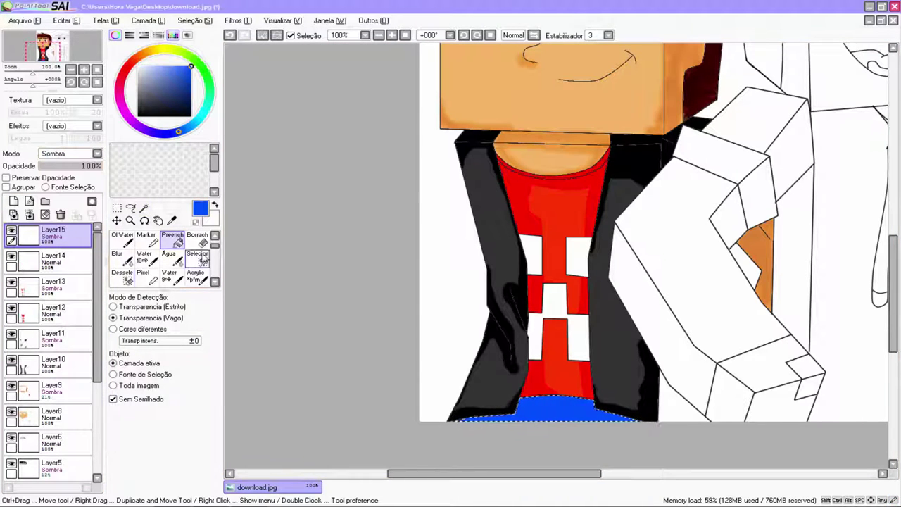
pyautogui.scroll(1, 203, 261)
pyautogui.click(173, 240)
pyautogui.moveTo(456, 420)
pyautogui.mouseDown()
pyautogui.moveTo(520, 403)
pyautogui.moveTo(525, 424)
pyautogui.moveTo(544, 409)
pyautogui.moveTo(592, 406)
pyautogui.moveTo(613, 417)
pyautogui.moveTo(541, 396)
pyautogui.mouseUp()
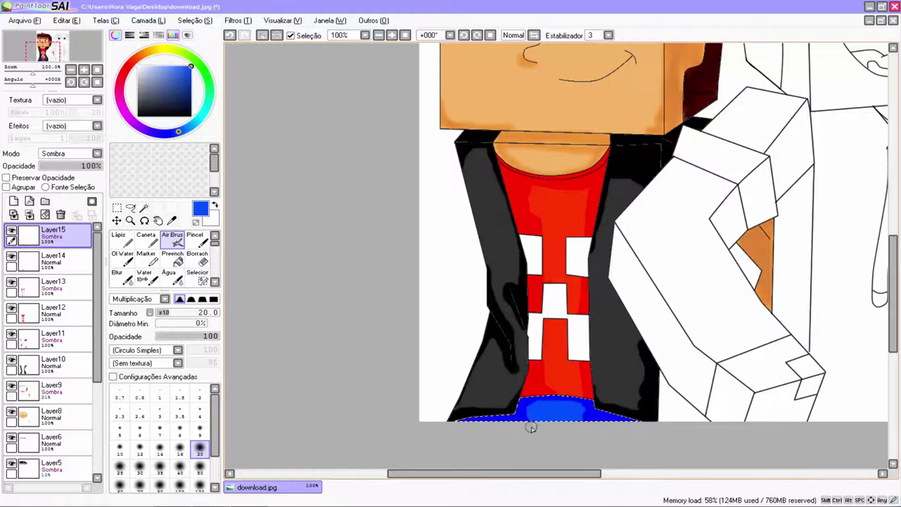
pyautogui.click(179, 448)
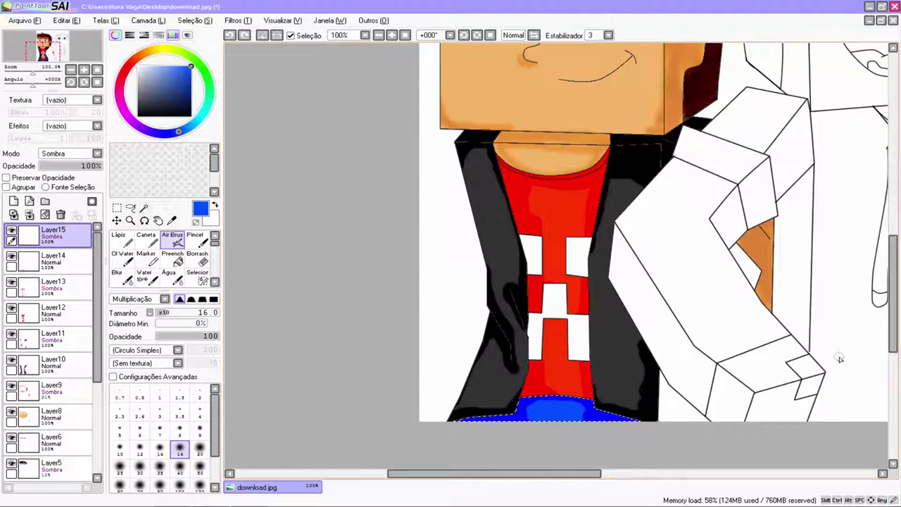
# Add a new layer above the pants shading and clear the pants selection
pyautogui.click(16, 204)
pyautogui.scroll(-1, 162, 260)
pyautogui.click(121, 276)
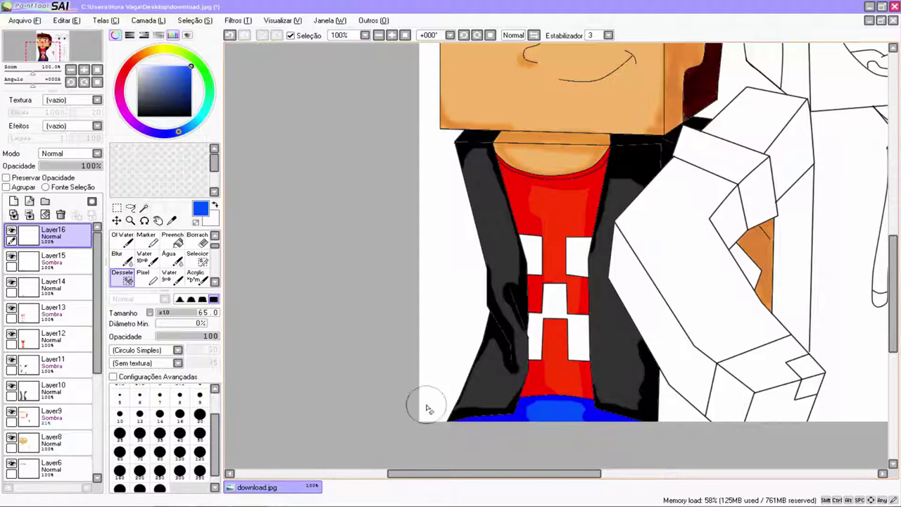
# Select the right character's hair with the magic wand and fill it with dark brown
pyautogui.click(144, 208)
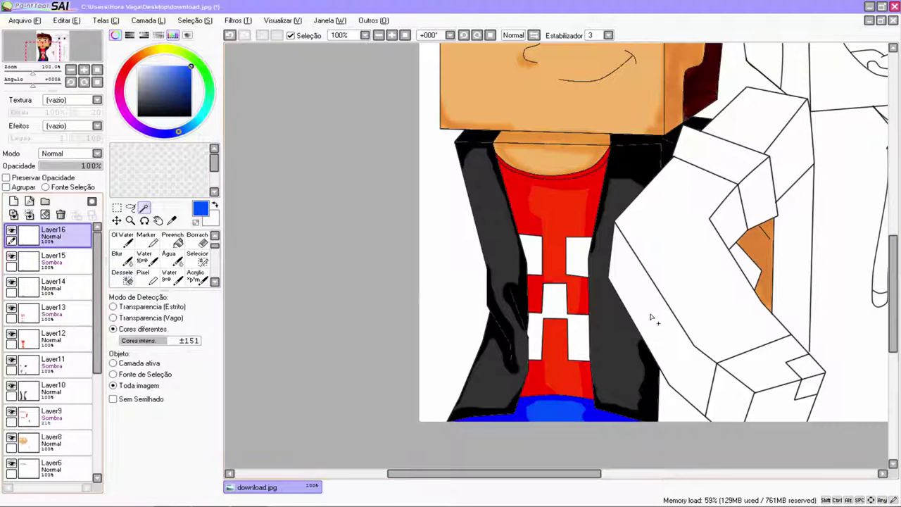
pyautogui.scroll(-3, 704, 300)
pyautogui.moveTo(587, 474); pyautogui.dragTo(669, 475)
pyautogui.scroll(2, 556, 286)
pyautogui.scroll(-1, 555, 285)
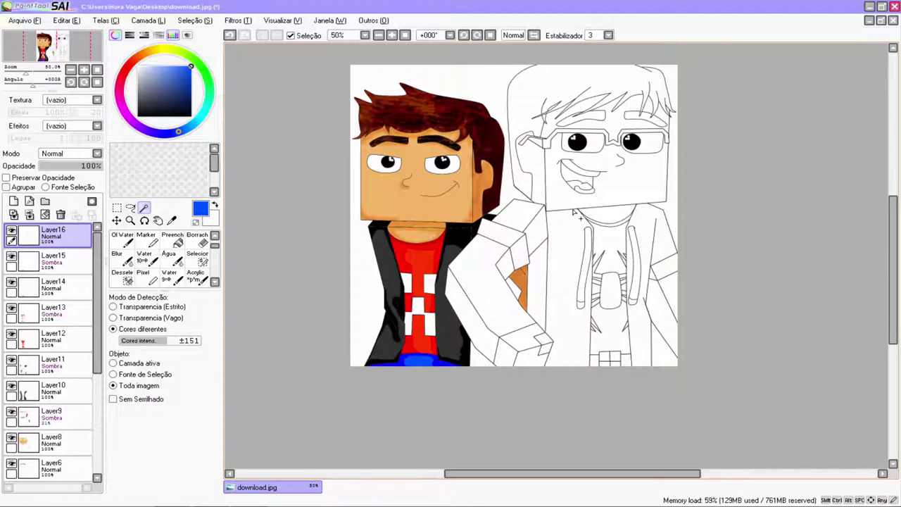
pyautogui.scroll(1, 381, 266)
pyautogui.click(554, 120)
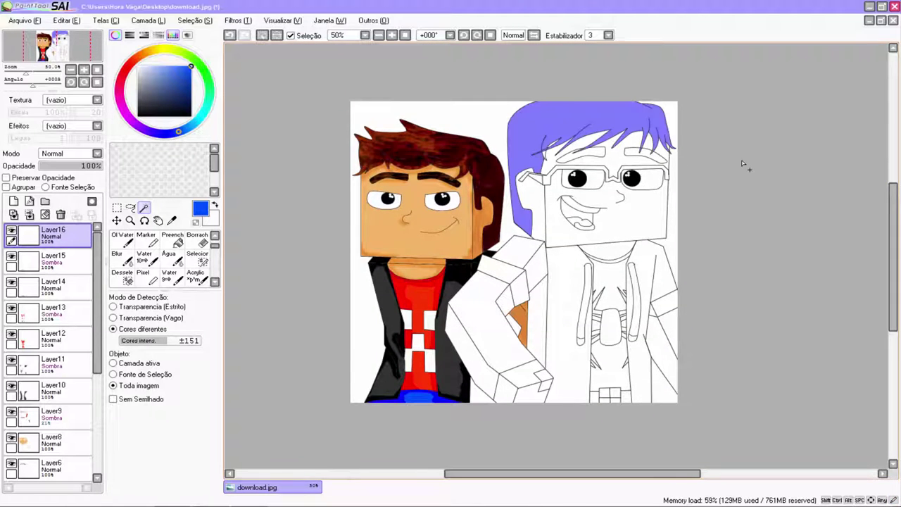
pyautogui.scroll(1, 546, 156)
pyautogui.moveTo(125, 63); pyautogui.dragTo(136, 56)
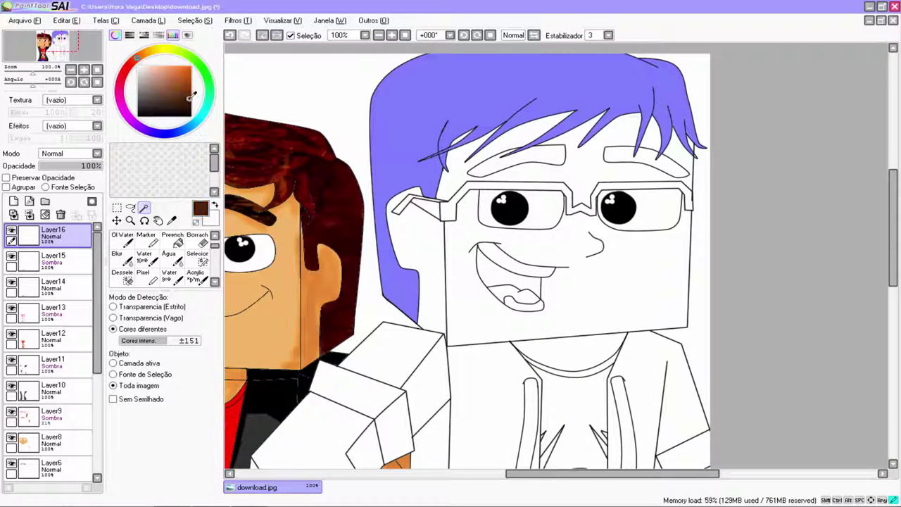
pyautogui.click(172, 239)
pyautogui.click(415, 109)
# Add a Sombra-mode layer above the brown hair color and try airbrush shading on the hair at size 40
pyautogui.click(13, 201)
pyautogui.click(70, 153)
pyautogui.click(55, 202)
pyautogui.scroll(1, 175, 245)
pyautogui.click(177, 242)
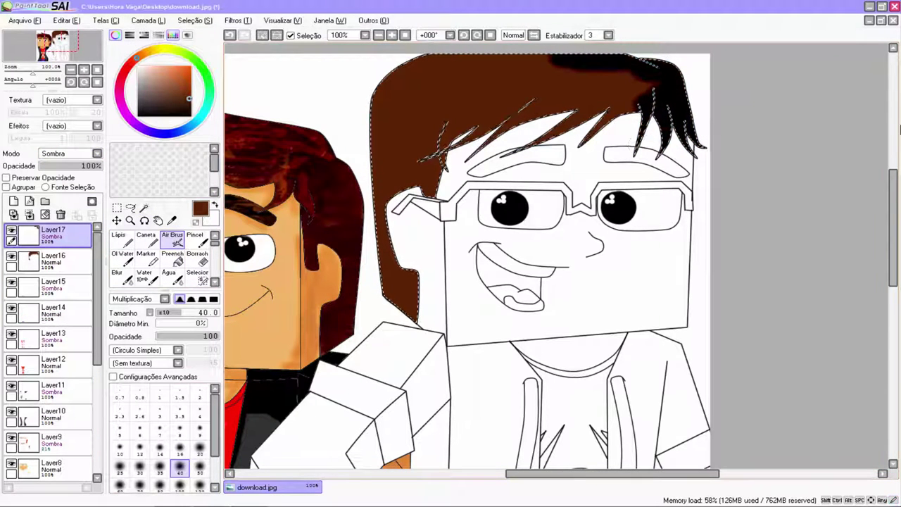
# Set the airbrush shape to acuarela and try dark shading on the hair at sizes 40, 35 and 14
pyautogui.click(178, 350)
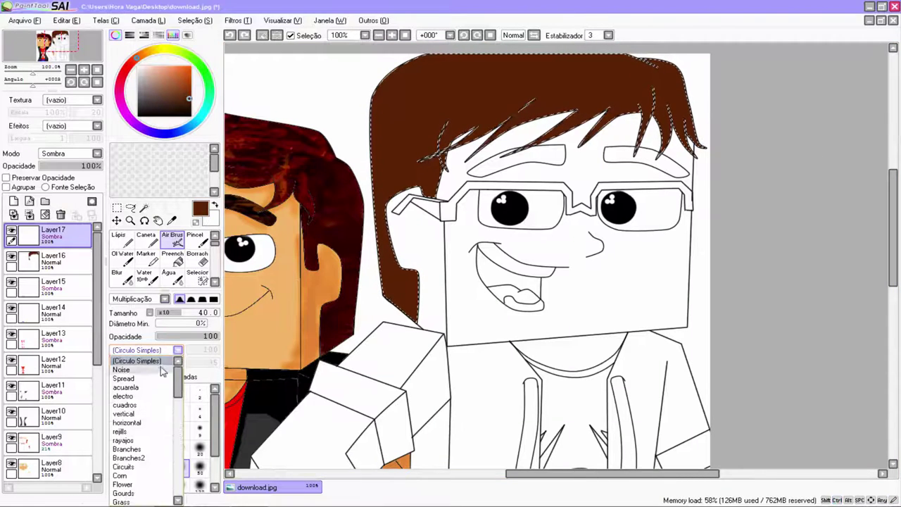
pyautogui.click(127, 388)
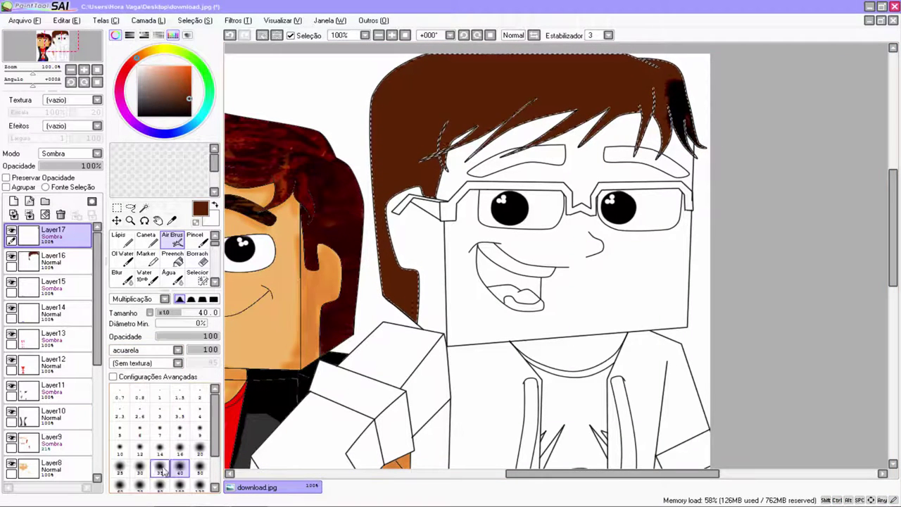
pyautogui.click(162, 469)
pyautogui.hotkey('ctrl', 'z')
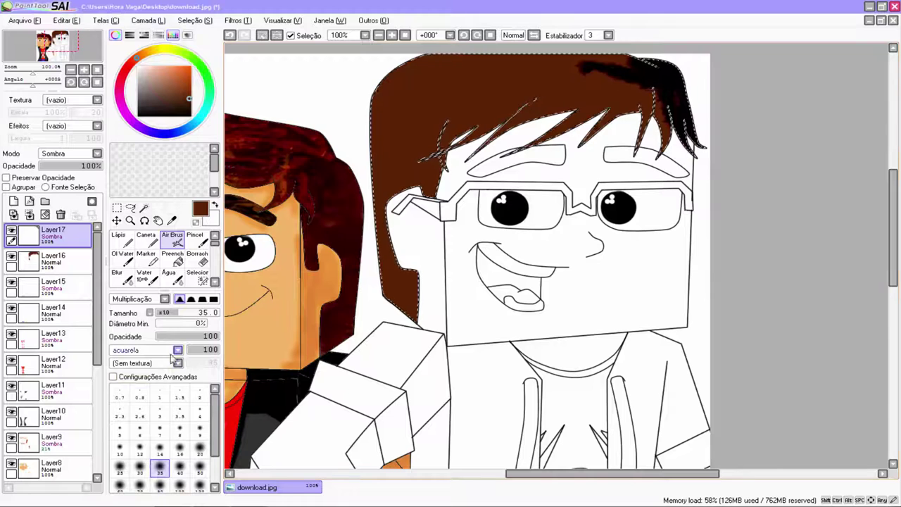
pyautogui.click(160, 449)
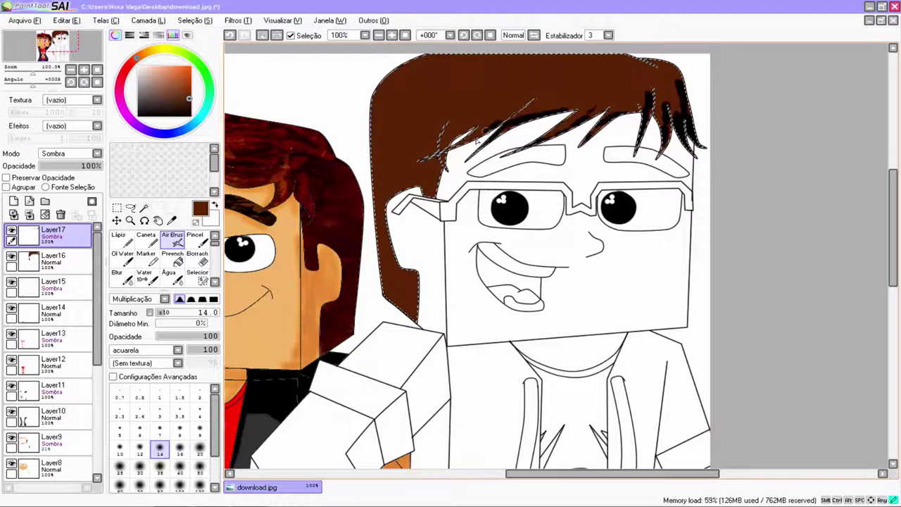
# Switch the layer above the hair color to Luminosidade mode and airbrush lighter strands across the hair at size 14
pyautogui.click(95, 155)
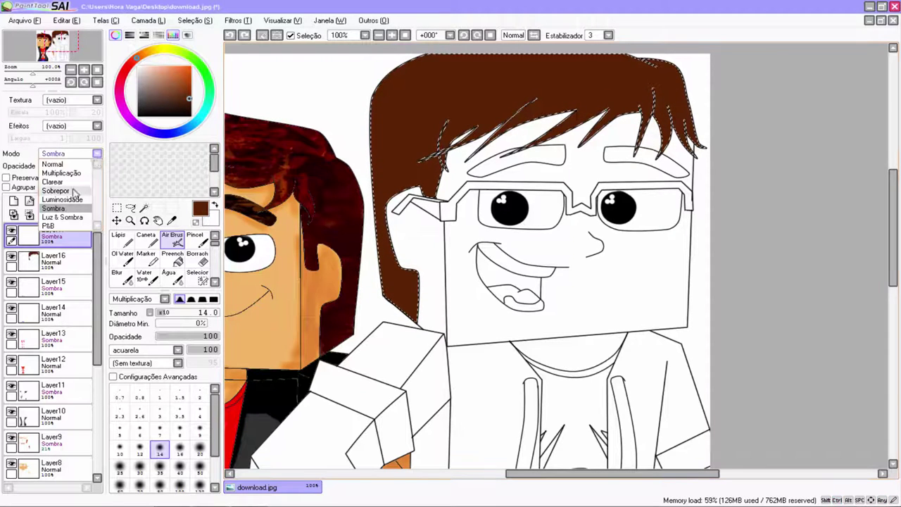
pyautogui.click(74, 199)
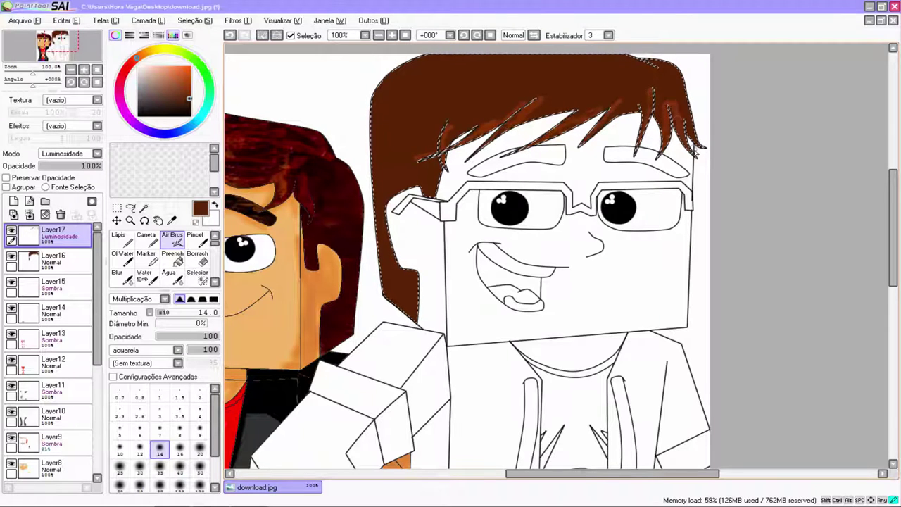
pyautogui.scroll(-1, 767, 144)
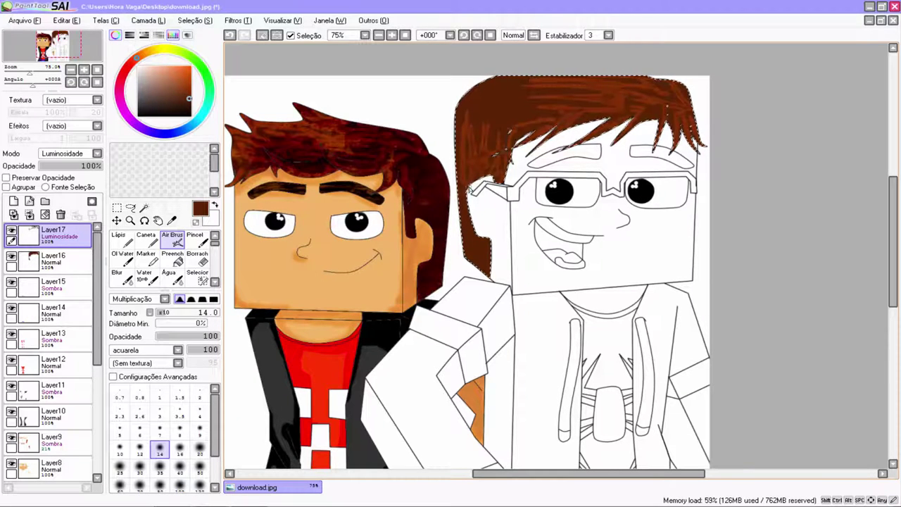
# Add a Sombra-mode layer at 42% opacity above the hair highlights and set the airbrush size to 500
pyautogui.click(14, 202)
pyautogui.click(70, 154)
pyautogui.click(76, 208)
pyautogui.click(66, 166)
pyautogui.click(159, 485)
pyautogui.moveTo(478, 144); pyautogui.dragTo(708, 153)
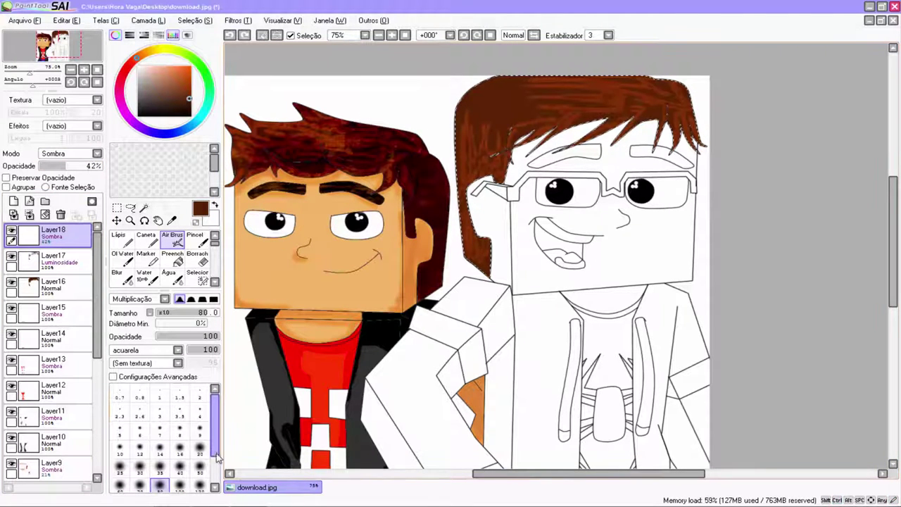
pyautogui.scroll(-3, 215, 457)
pyautogui.click(160, 484)
# Try airbrushing dark shading over the right character's hair and undo the strokes
pyautogui.moveTo(451, 208); pyautogui.dragTo(592, 120)
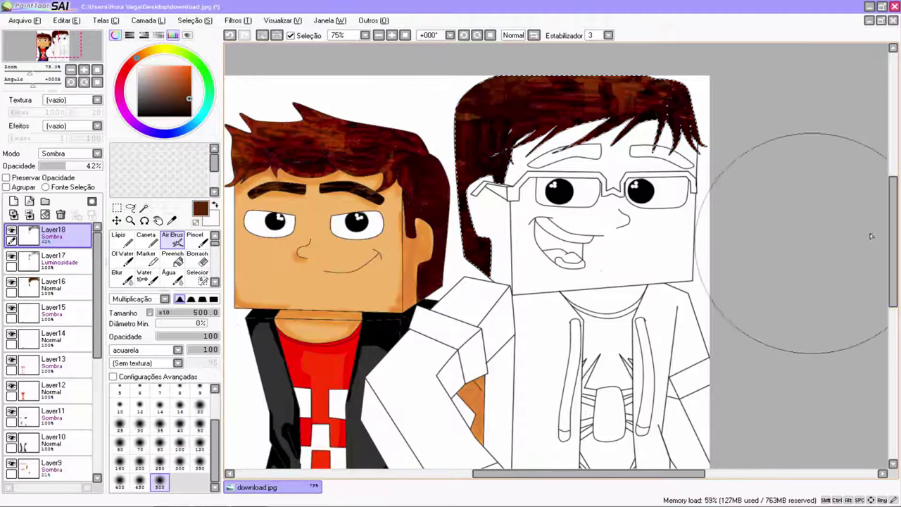
pyautogui.scroll(3, 860, 251)
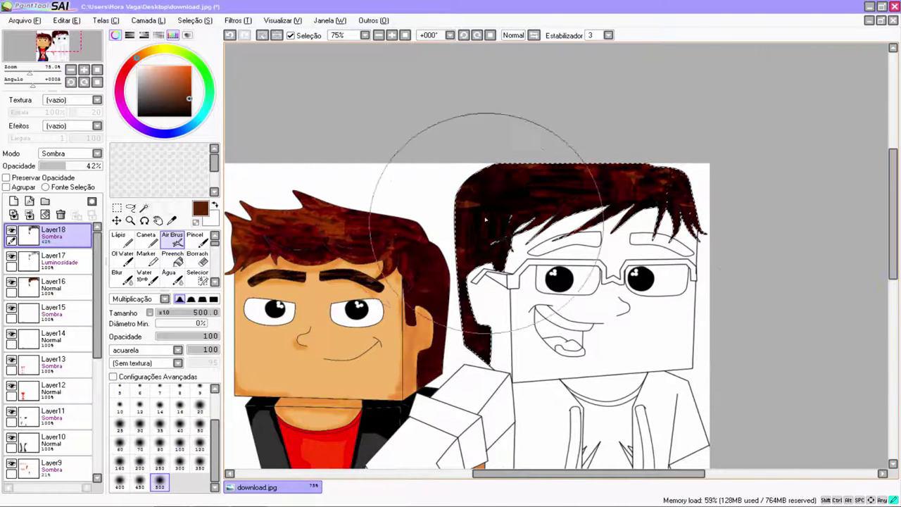
pyautogui.hotkey('ctrl', 'z')
pyautogui.hotkey('ctrl', 'z')
pyautogui.hotkey('ctrl', 'z')
pyautogui.hotkey('ctrl', 'z')
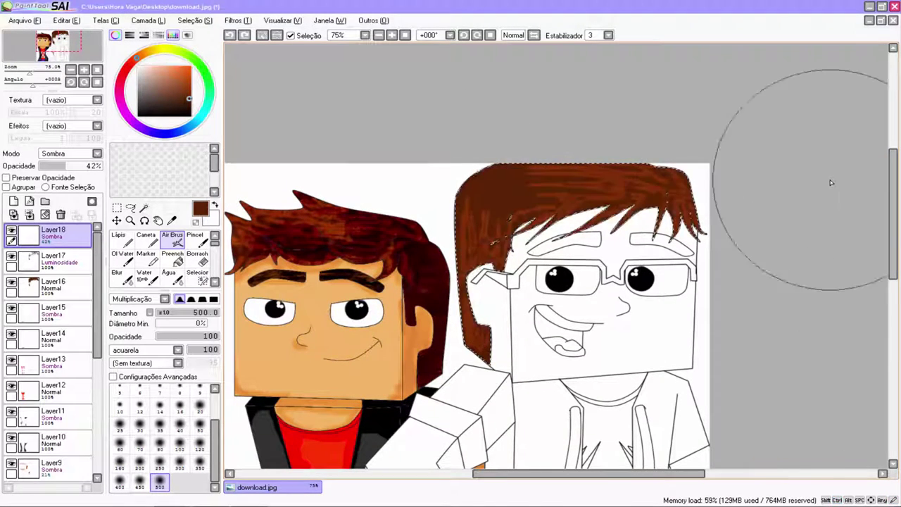
pyautogui.hotkey('ctrl', 'z')
pyautogui.hotkey('ctrl', 'z')
pyautogui.hotkey('ctrl', 'z')
pyautogui.hotkey('ctrl', 'z')
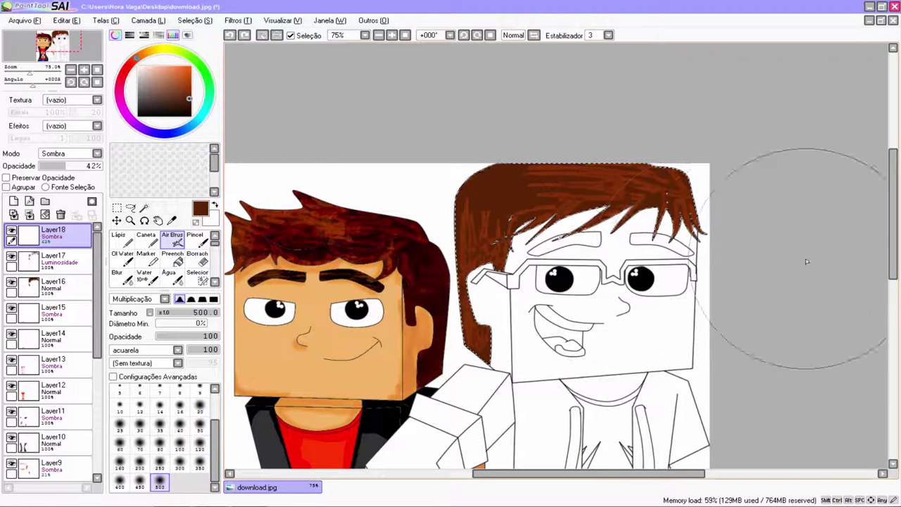
# Airbrush dark shading over the right character's hair at size 500 and lower the shading layer's opacity to 31%
pyautogui.moveTo(845, 258); pyautogui.dragTo(176, 257)
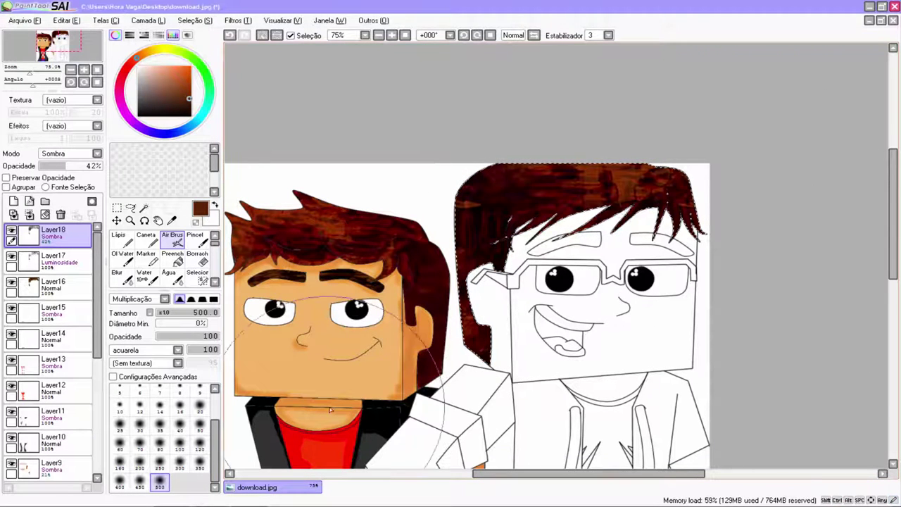
pyautogui.click(54, 166)
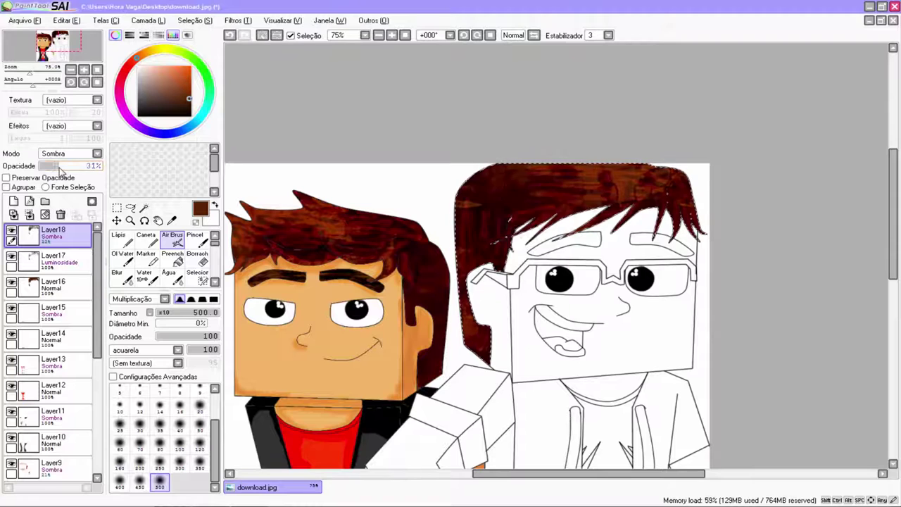
# Redo the right character's hair shading with the airbrush shape (Circulo Simples) at size 500 and erase the hair selection
pyautogui.hotkey('ctrl', 'z')
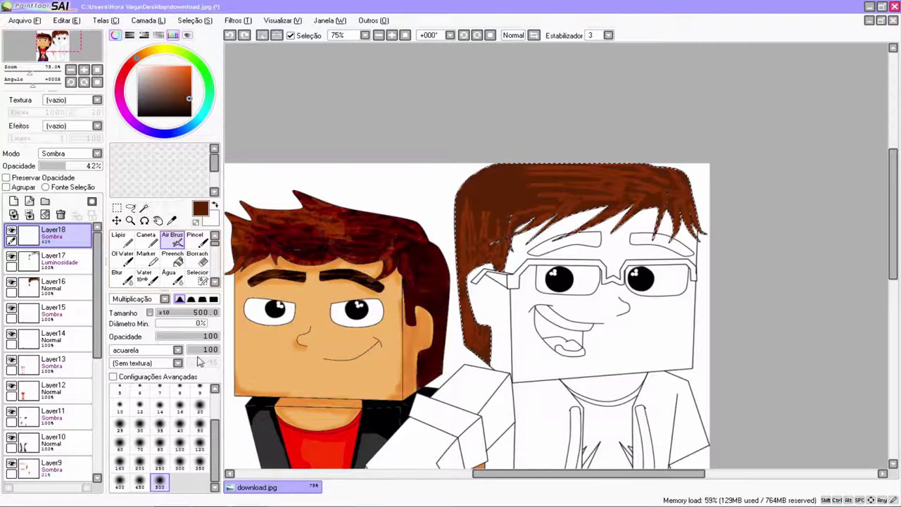
pyautogui.click(179, 350)
pyautogui.click(145, 360)
pyautogui.moveTo(810, 233)
pyautogui.mouseDown()
pyautogui.moveTo(603, 251)
pyautogui.moveTo(855, 304)
pyautogui.mouseUp()
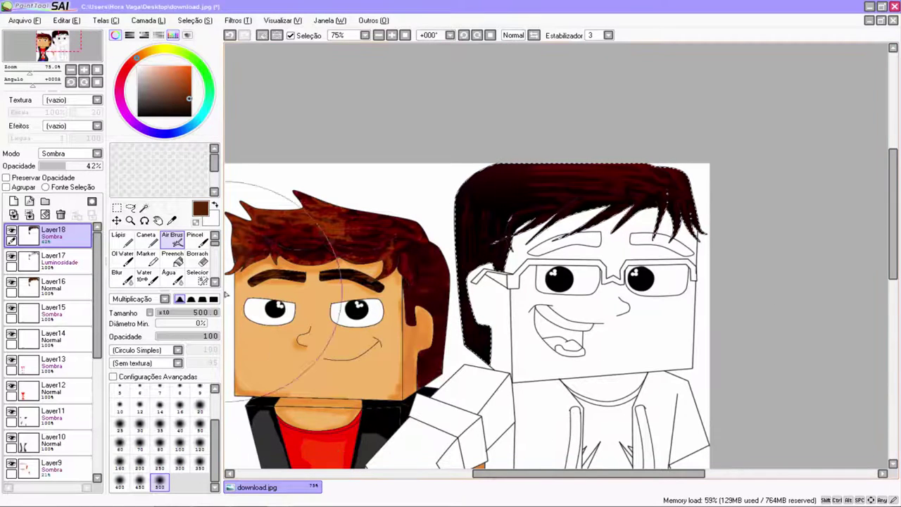
pyautogui.scroll(-1, 128, 276)
pyautogui.click(128, 276)
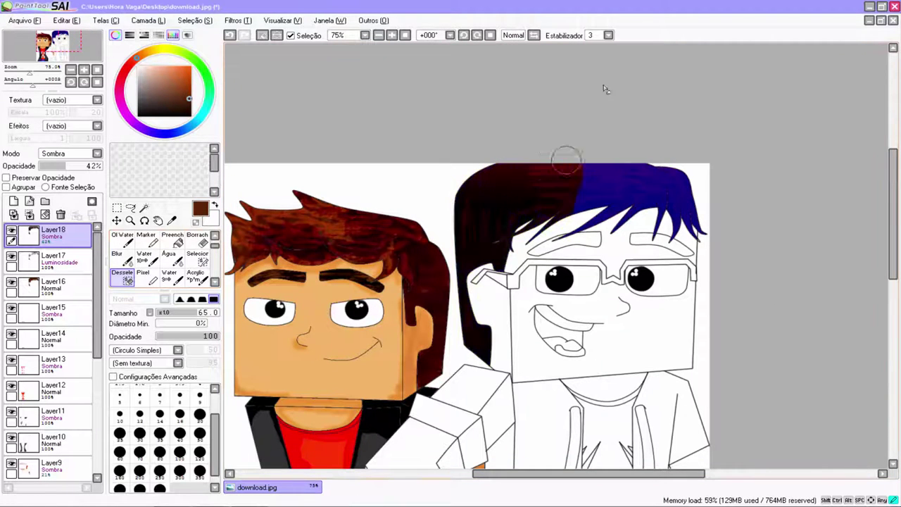
# Add a normal layer, select the right character's eyebrows with the magic wand and fill them with dark brown
pyautogui.scroll(-3, 854, 208)
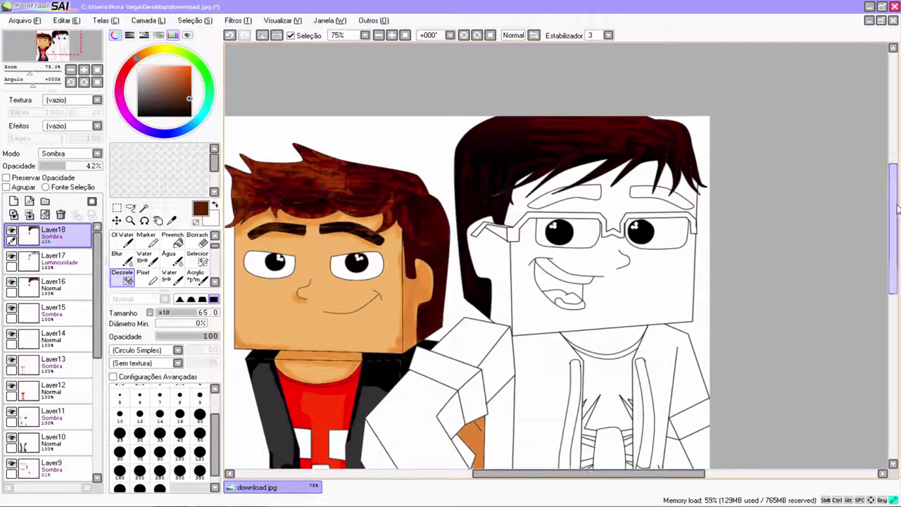
pyautogui.click(13, 200)
pyautogui.scroll(1, 172, 268)
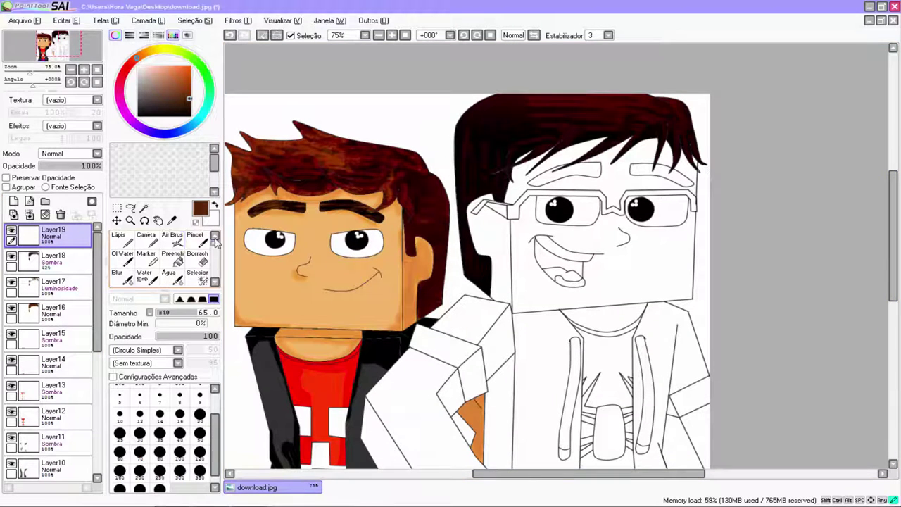
pyautogui.click(145, 208)
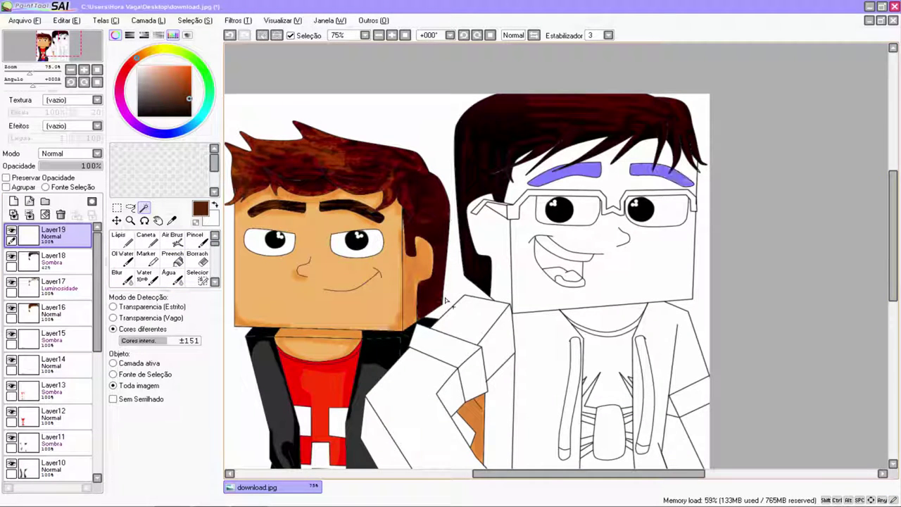
pyautogui.click(173, 259)
# Add a Sombra-mode layer, airbrush the right character's eyebrows darker at size 500 and erase the selection
pyautogui.click(14, 201)
pyautogui.click(71, 154)
pyautogui.click(56, 206)
pyautogui.click(175, 241)
pyautogui.moveTo(709, 204); pyautogui.dragTo(423, 221)
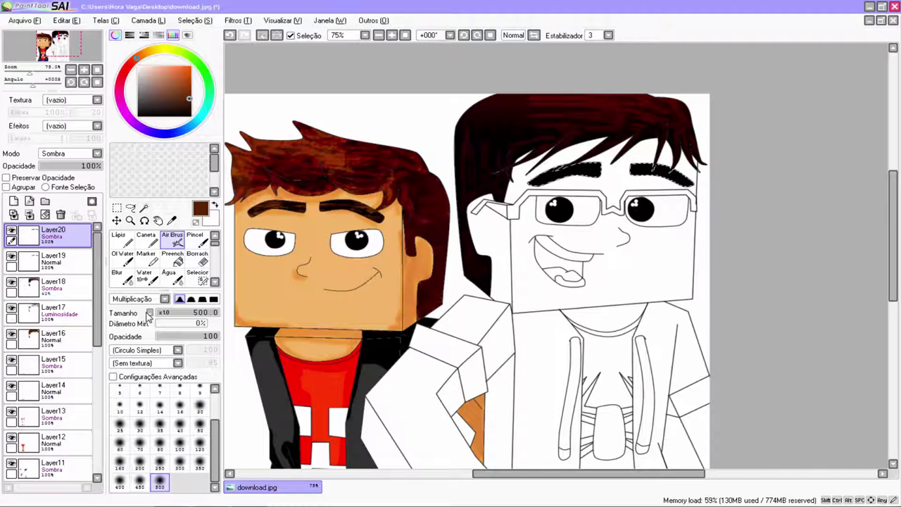
pyautogui.scroll(-2, 169, 257)
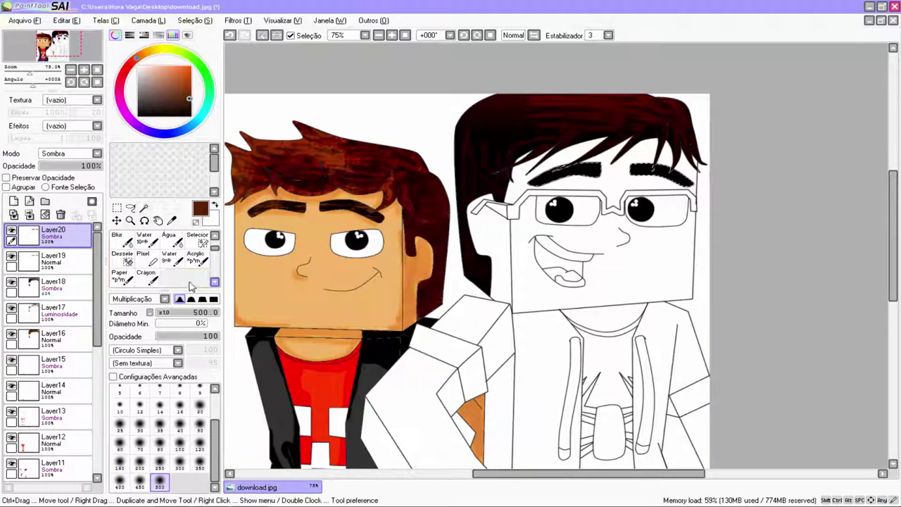
pyautogui.click(121, 257)
pyautogui.hotkey('ctrl', 'd')
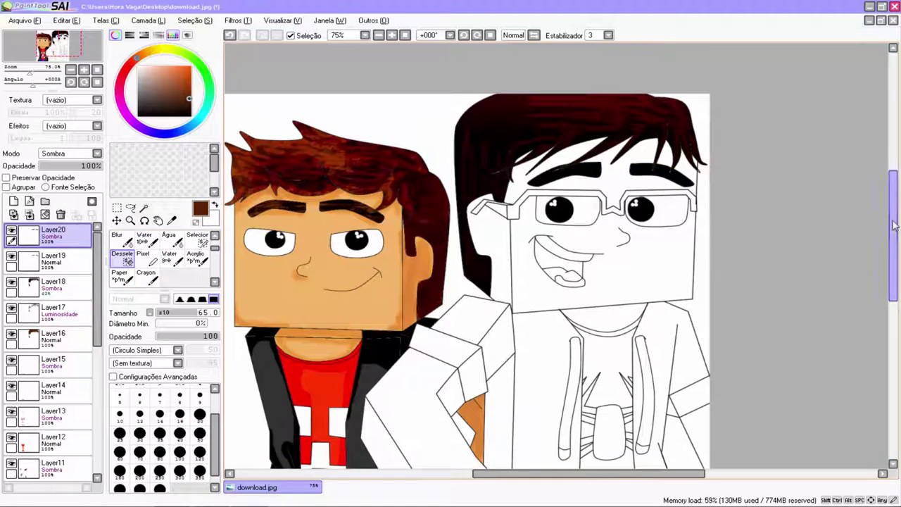
# Add a normal layer, select the right character's glasses frame with the magic wand and fill it with black
pyautogui.scroll(-1, 893, 236)
pyautogui.click(13, 202)
pyautogui.scroll(2, 197, 255)
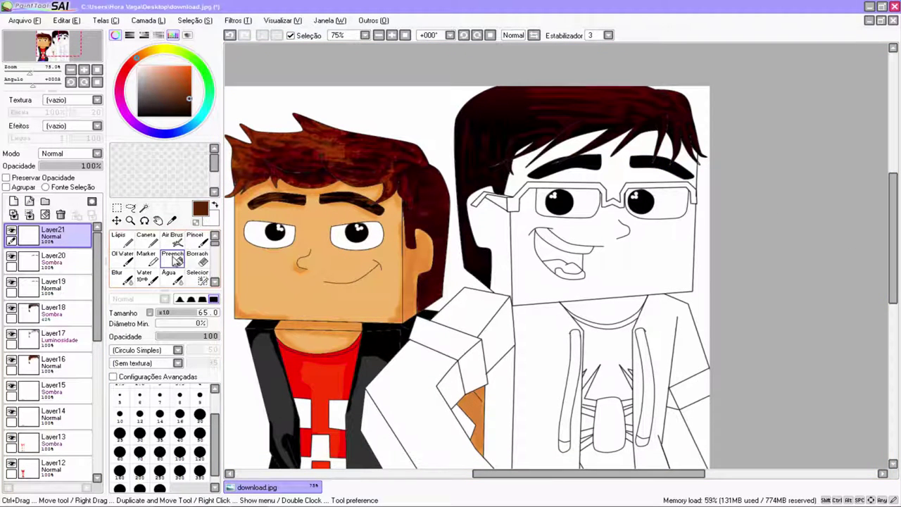
pyautogui.click(178, 245)
pyautogui.moveTo(215, 454); pyautogui.dragTo(214, 434)
pyautogui.click(180, 447)
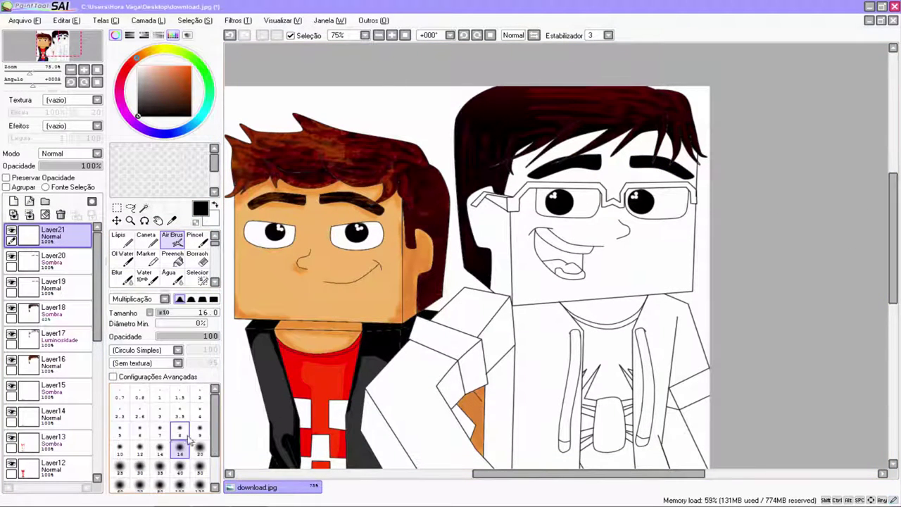
pyautogui.click(145, 207)
pyautogui.click(476, 203)
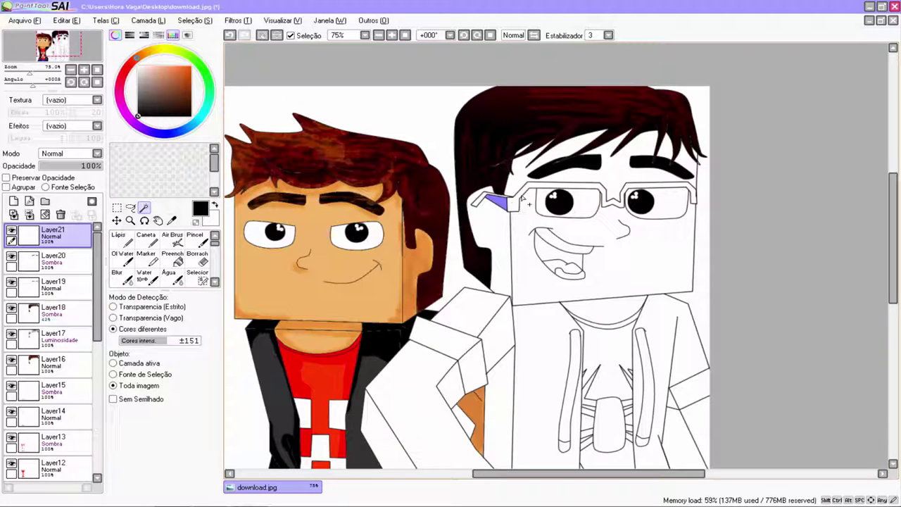
pyautogui.click(484, 202)
pyautogui.click(172, 258)
pyautogui.click(493, 202)
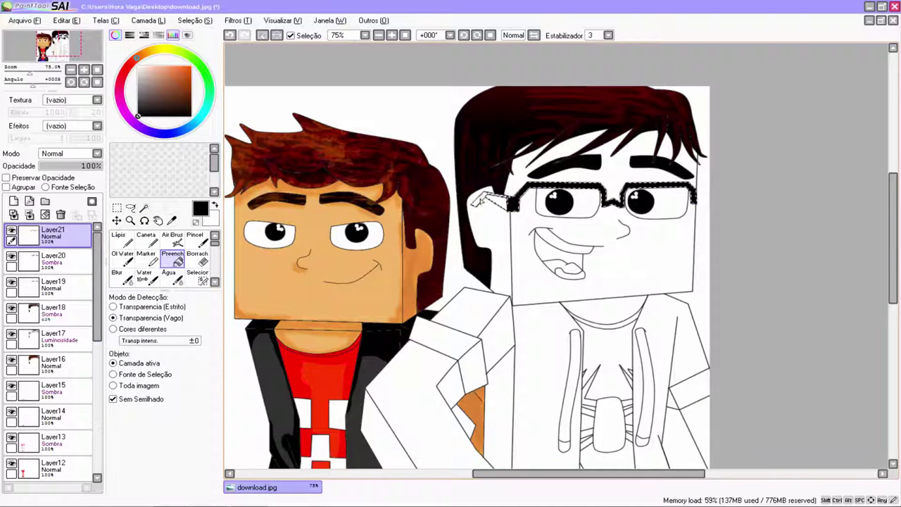
# Fill the side arm of the right character's glasses with bright yellow
pyautogui.click(164, 49)
pyautogui.click(191, 66)
pyautogui.click(493, 202)
# Add a normal layer above the glasses color and erase the glasses selection at size 65
pyautogui.click(13, 201)
pyautogui.click(170, 243)
pyautogui.scroll(-1, 170, 243)
pyautogui.click(121, 277)
pyautogui.moveTo(472, 200)
pyautogui.mouseDown()
pyautogui.moveTo(577, 185)
pyautogui.moveTo(677, 186)
pyautogui.mouseUp()
# Select the right character's face and forehead skin with the magic wand
pyautogui.scroll(-2, 763, 159)
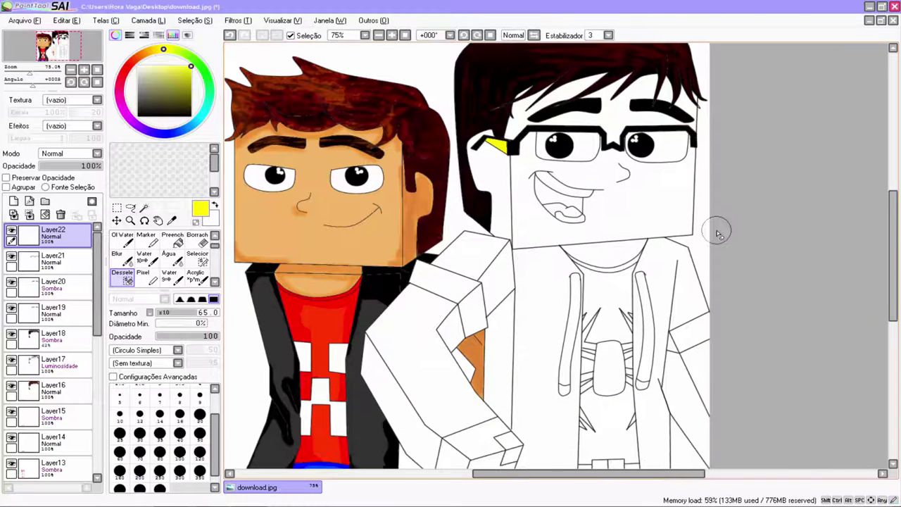
pyautogui.click(144, 207)
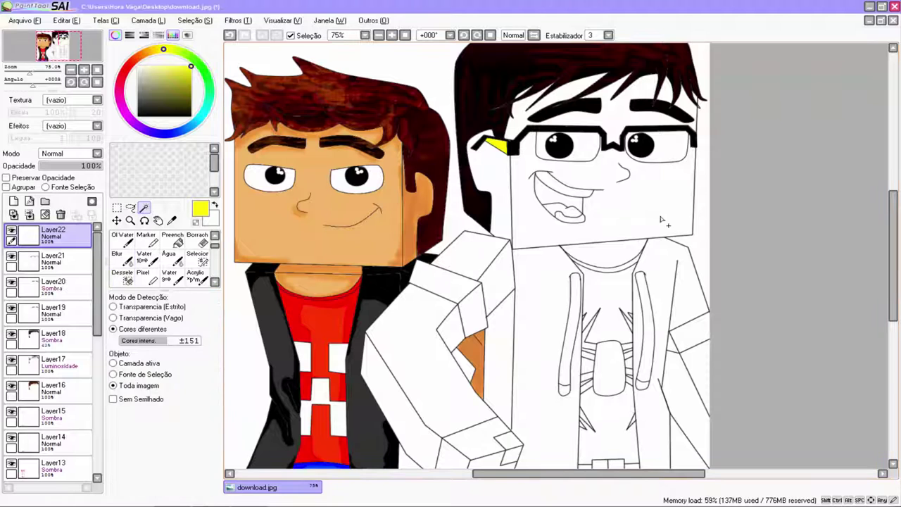
pyautogui.click(660, 218)
pyautogui.click(618, 119)
pyautogui.click(669, 95)
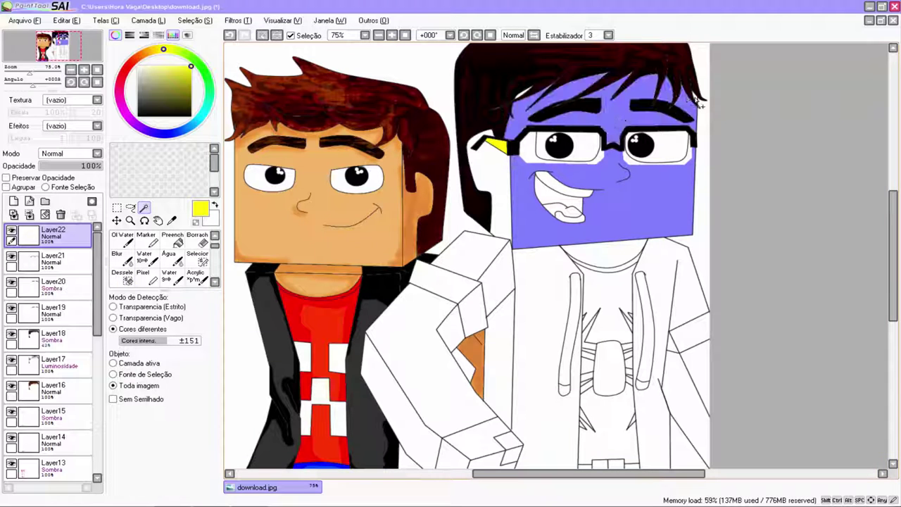
# Extend the magic wand selection to the right character's neck, both arms and fingers
pyautogui.scroll(-2, 869, 225)
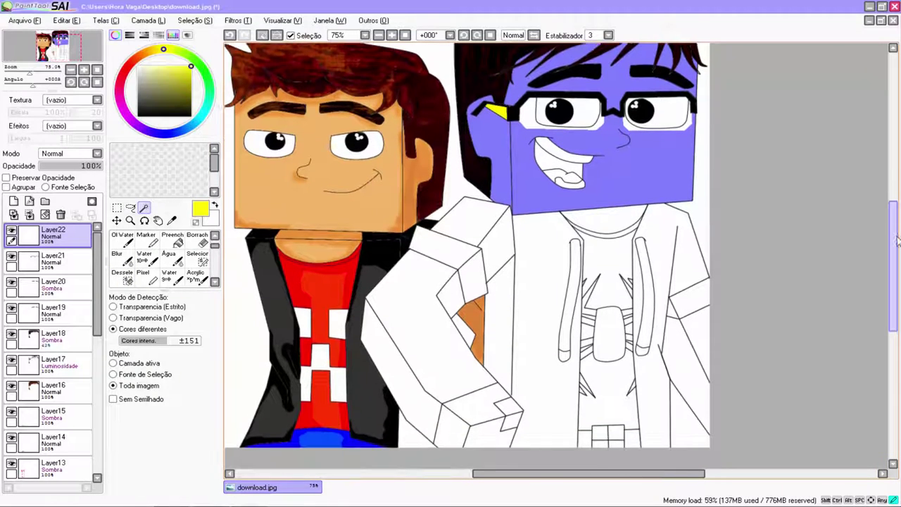
pyautogui.click(405, 368)
pyautogui.click(406, 368)
pyautogui.click(679, 341)
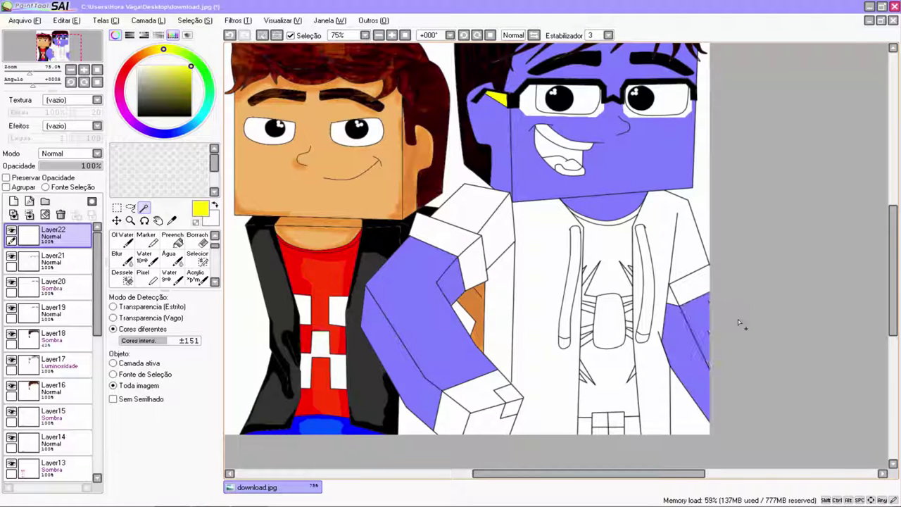
pyautogui.moveTo(895, 276); pyautogui.dragTo(895, 271)
pyautogui.click(513, 415)
pyautogui.moveTo(896, 311)
pyautogui.mouseDown()
pyautogui.moveTo(897, 293)
pyautogui.moveTo(900, 307)
pyautogui.mouseUp()
pyautogui.scroll(-1, 900, 306)
# Fill the selected face, neck, arm and finger areas of the right character with orange-brown
pyautogui.click(173, 240)
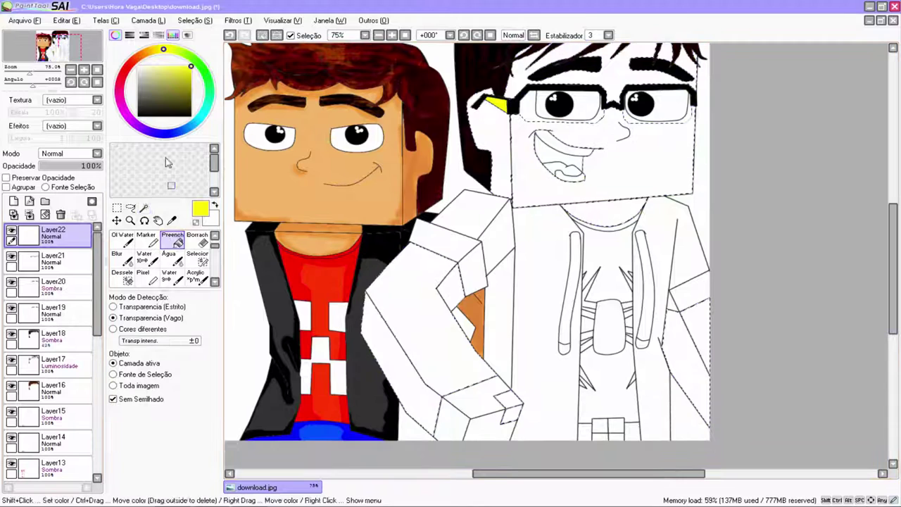
pyautogui.click(146, 52)
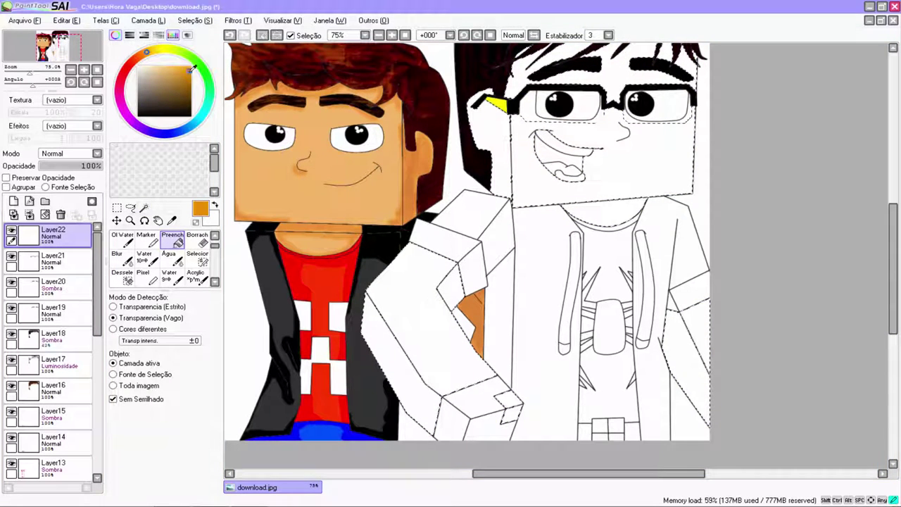
pyautogui.click(493, 141)
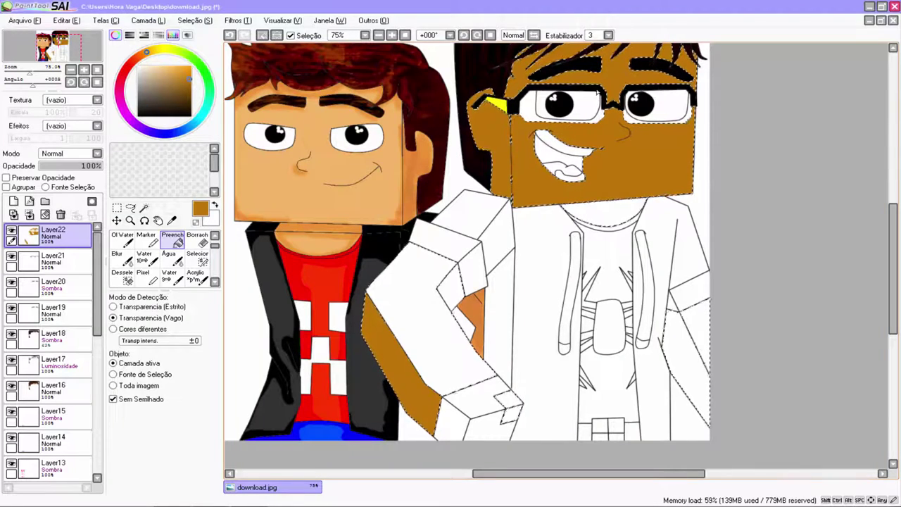
pyautogui.click(423, 298)
pyautogui.click(511, 412)
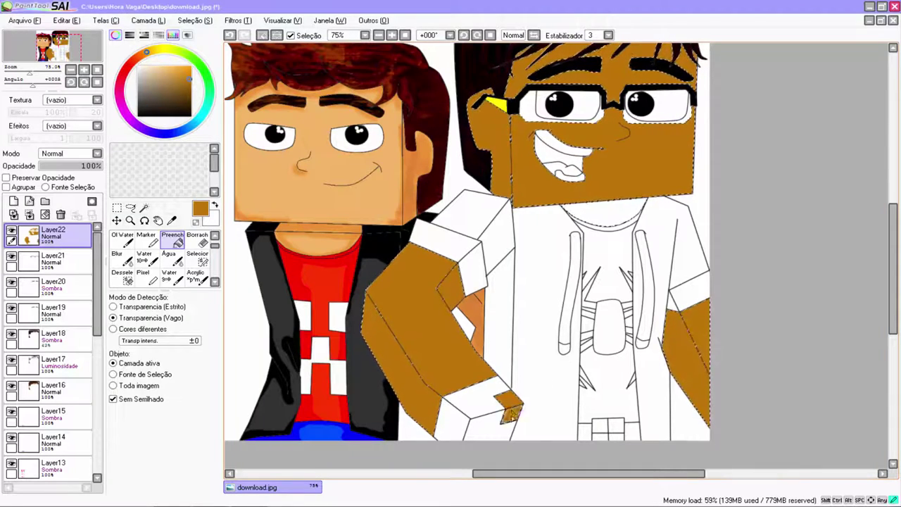
# Add a Sombra-mode layer above the skin color, airbrush the neck shadow at size 40 and lower the layer's opacity to 40%
pyautogui.moveTo(895, 306)
pyautogui.mouseDown()
pyautogui.moveTo(899, 321)
pyautogui.moveTo(898, 292)
pyautogui.mouseUp()
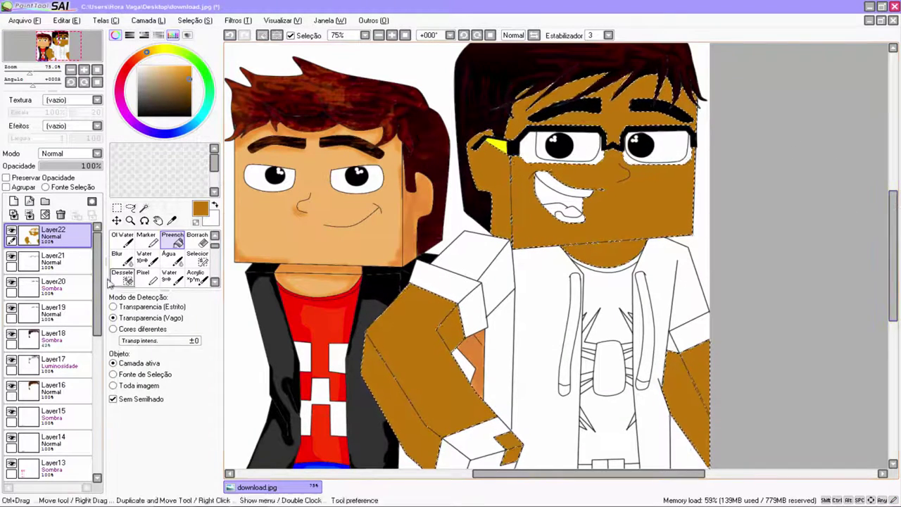
pyautogui.click(13, 201)
pyautogui.click(90, 154)
pyautogui.click(53, 208)
pyautogui.scroll(1, 173, 243)
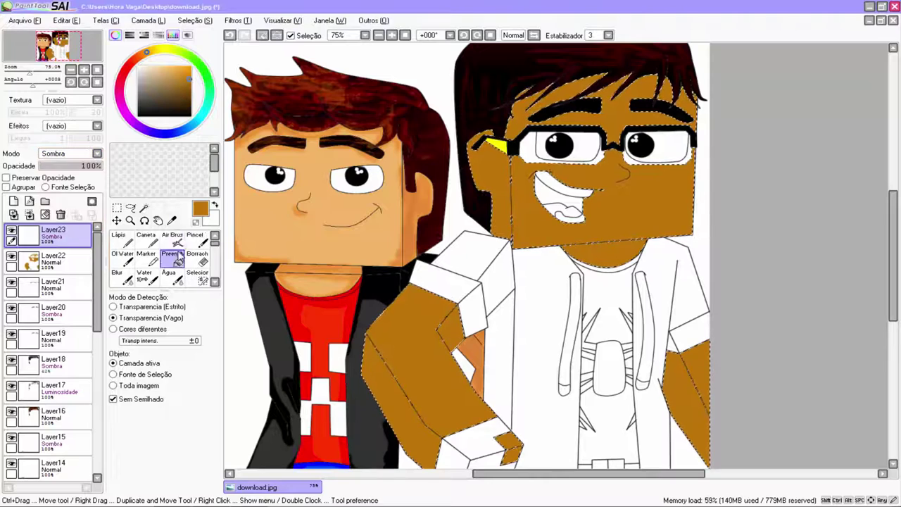
pyautogui.click(172, 238)
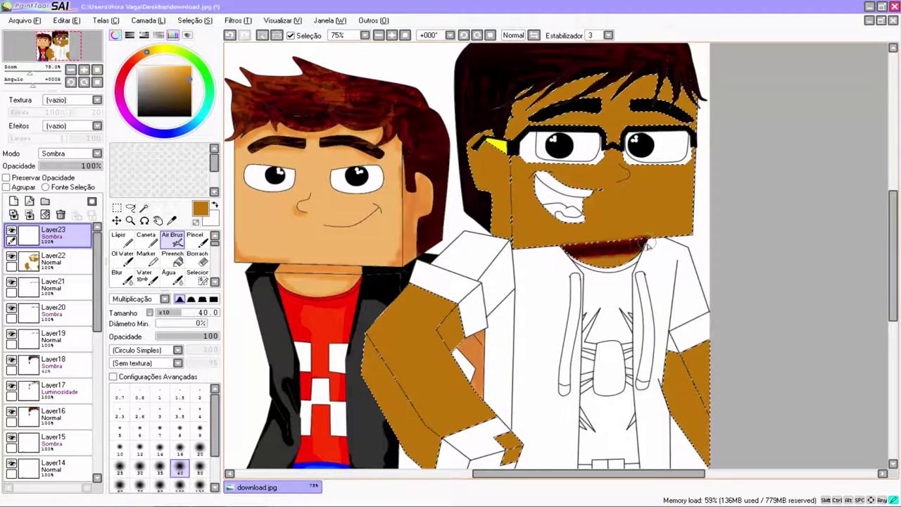
pyautogui.click(65, 165)
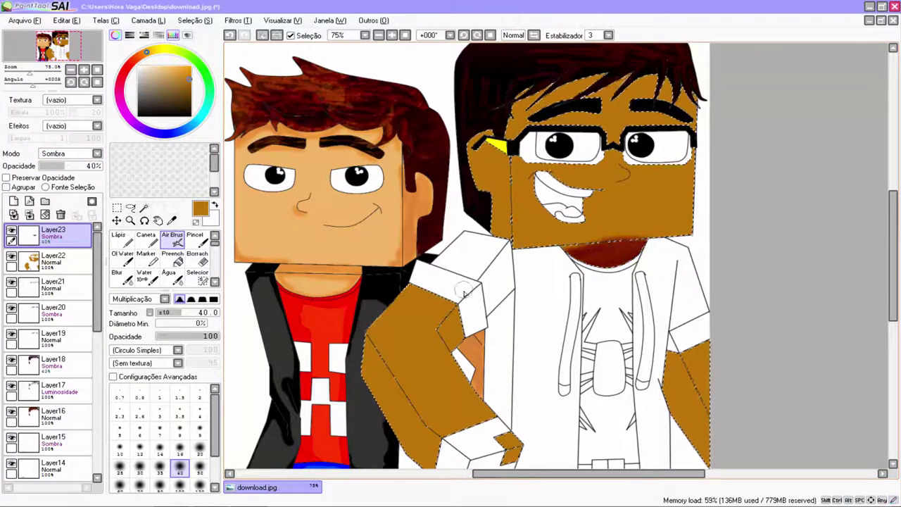
# Reduce the skin shading layer to 18% opacity and airbrush the ear and forehead at size 35 and the nose at size 14
pyautogui.click(163, 469)
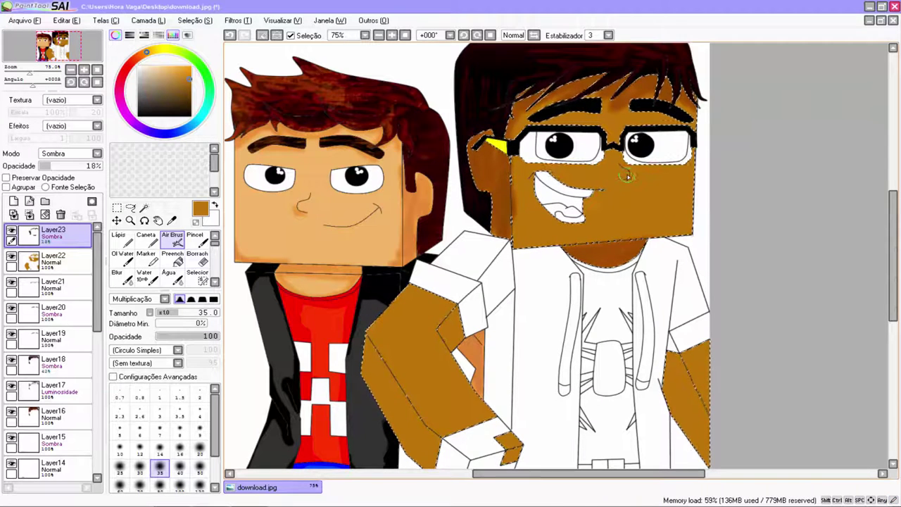
pyautogui.click(160, 450)
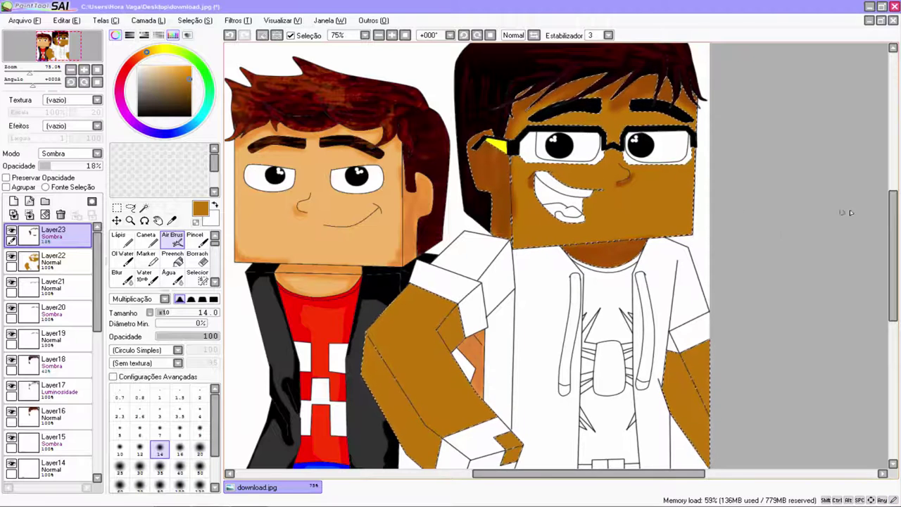
pyautogui.scroll(-2, 845, 209)
# Airbrush shadows at size 35 over the right character's inner elbow, far arm, fingers and lower face edges
pyautogui.click(161, 472)
pyautogui.moveTo(460, 248); pyautogui.dragTo(447, 278)
pyautogui.moveTo(673, 290); pyautogui.dragTo(713, 402)
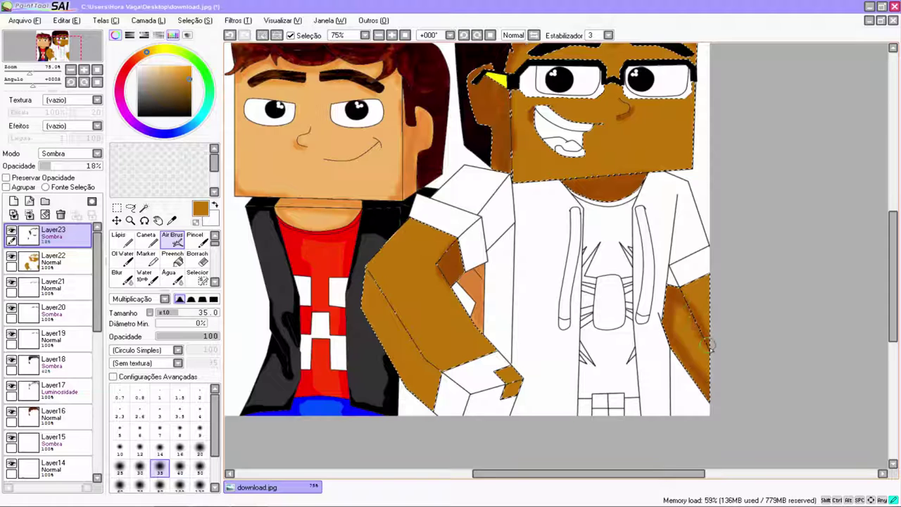
pyautogui.moveTo(691, 366)
pyautogui.mouseDown()
pyautogui.moveTo(709, 277)
pyautogui.moveTo(709, 320)
pyautogui.moveTo(712, 287)
pyautogui.mouseUp()
pyautogui.moveTo(715, 368); pyautogui.dragTo(707, 396)
pyautogui.moveTo(500, 362)
pyautogui.mouseDown()
pyautogui.moveTo(513, 396)
pyautogui.moveTo(498, 380)
pyautogui.mouseUp()
pyautogui.moveTo(514, 116); pyautogui.dragTo(524, 180)
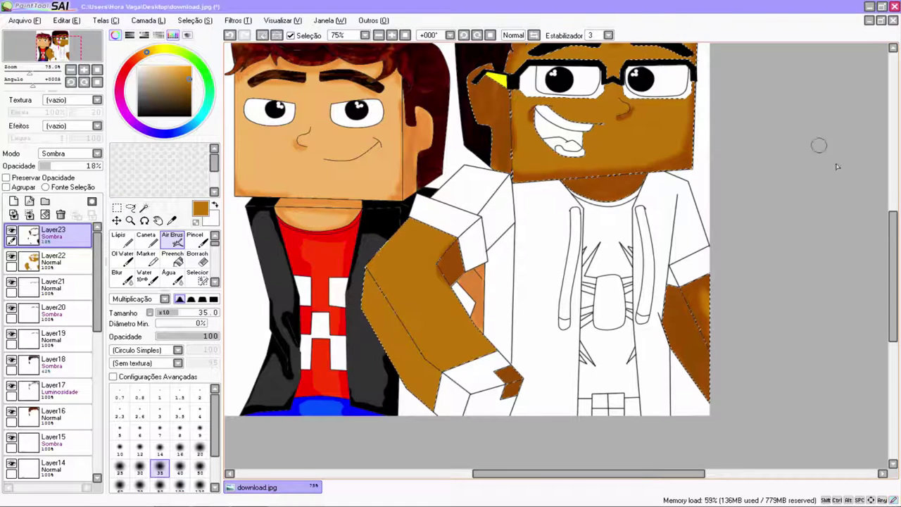
# Add a Clarear-mode layer, airbrush highlights along the right character's bent arm and lower the layer's opacity to 35%
pyautogui.scroll(2, 817, 176)
pyautogui.scroll(-3, 806, 299)
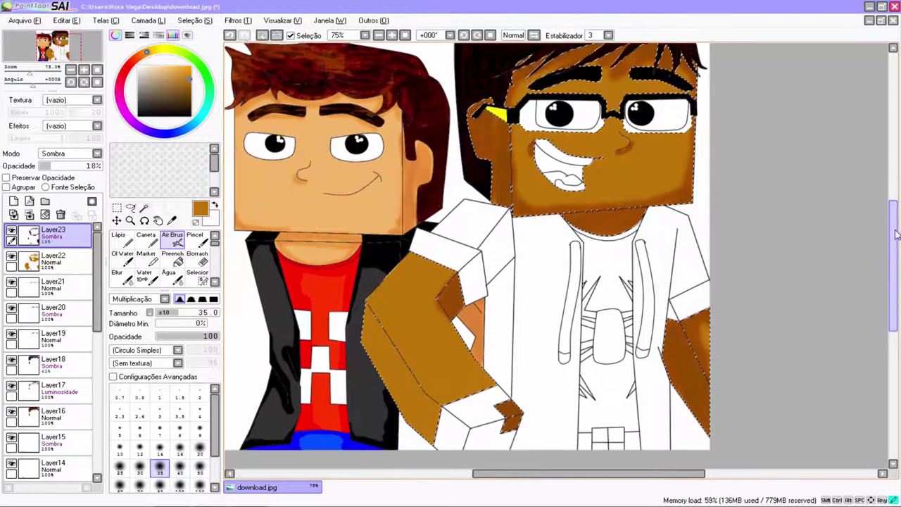
pyautogui.click(13, 201)
pyautogui.click(98, 154)
pyautogui.click(52, 182)
pyautogui.moveTo(422, 366)
pyautogui.mouseDown()
pyautogui.moveTo(362, 261)
pyautogui.moveTo(435, 378)
pyautogui.moveTo(366, 280)
pyautogui.moveTo(364, 245)
pyautogui.mouseUp()
pyautogui.moveTo(87, 167); pyautogui.dragTo(61, 167)
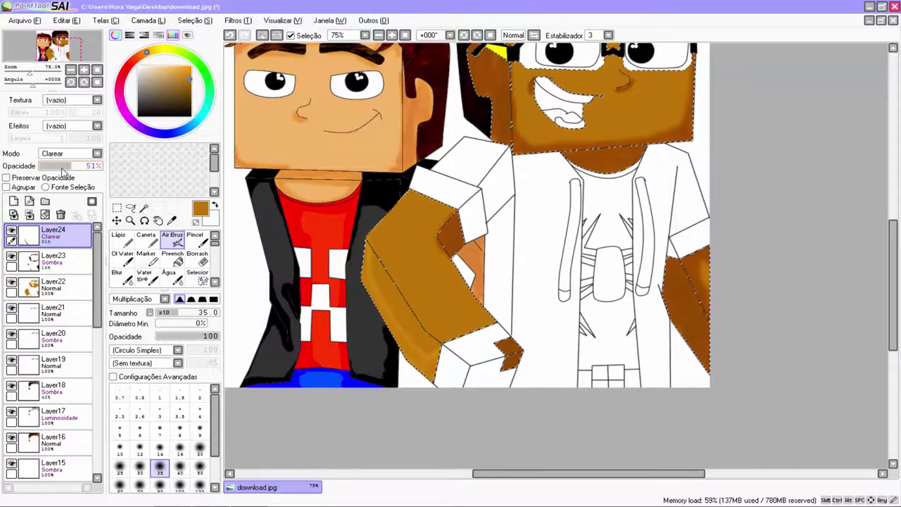
# Erase the whole skin selection with the selection eraser at size 500
pyautogui.scroll(-1, 162, 261)
pyautogui.click(122, 277)
pyautogui.click(179, 454)
pyautogui.click(160, 488)
pyautogui.moveTo(402, 263); pyautogui.dragTo(470, 107)
pyautogui.moveTo(893, 242); pyautogui.dragTo(894, 208)
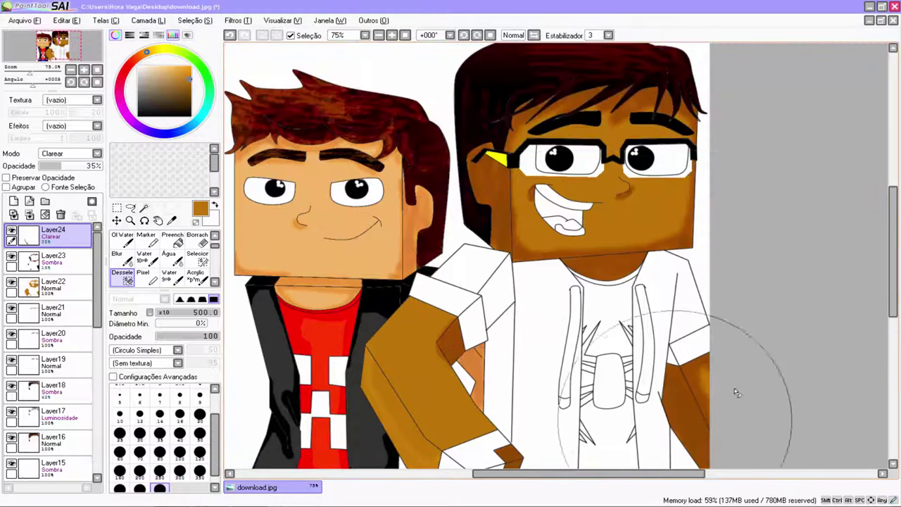
pyautogui.scroll(1, 814, 254)
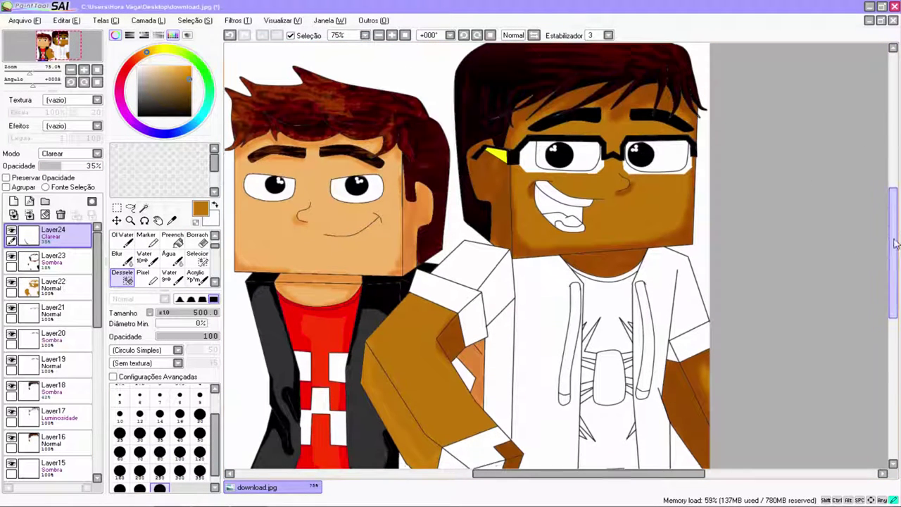
# Set the selection eraser to size 70
pyautogui.scroll(1, 169, 451)
pyautogui.click(177, 453)
pyautogui.click(180, 467)
pyautogui.click(141, 485)
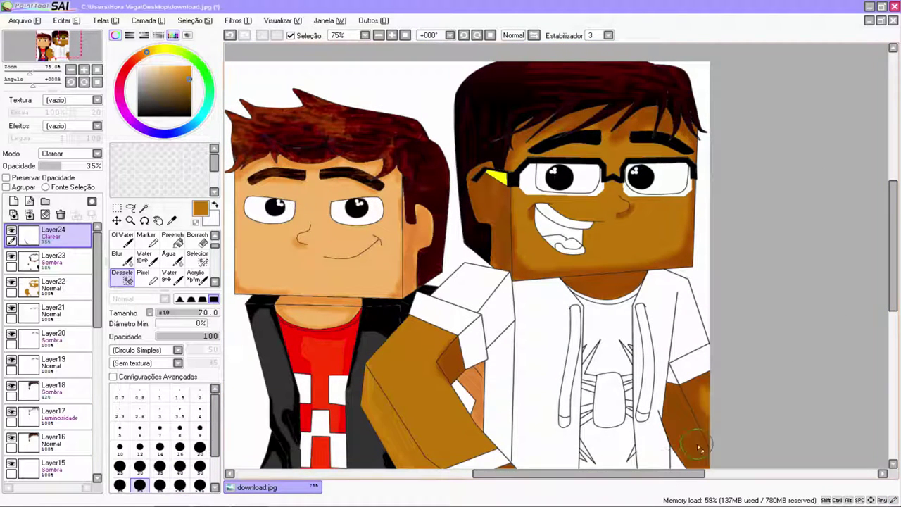
# Add a new layer and magic-wand select the right character's jacket sleeves, front panels and belt buckle squares
pyautogui.scroll(-1, 898, 248)
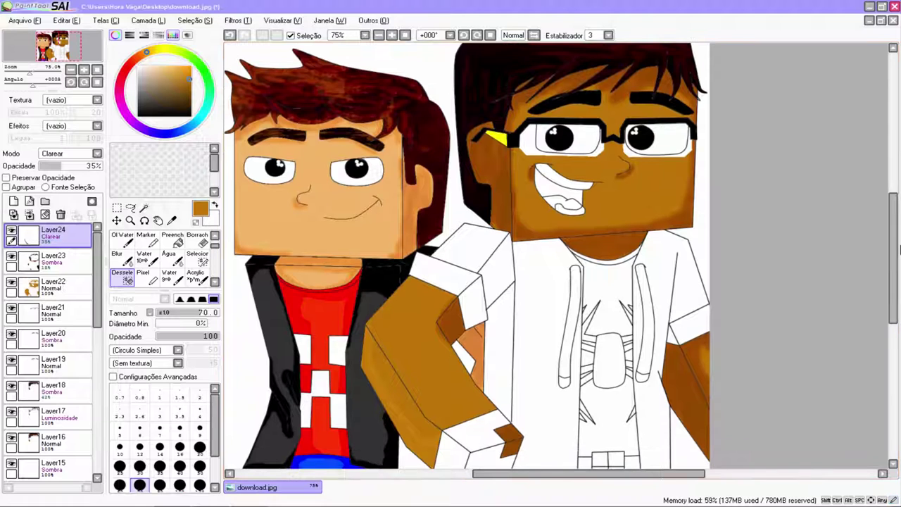
pyautogui.moveTo(900, 248); pyautogui.dragTo(900, 262)
pyautogui.click(13, 201)
pyautogui.moveTo(215, 246); pyautogui.dragTo(215, 240)
pyautogui.click(145, 207)
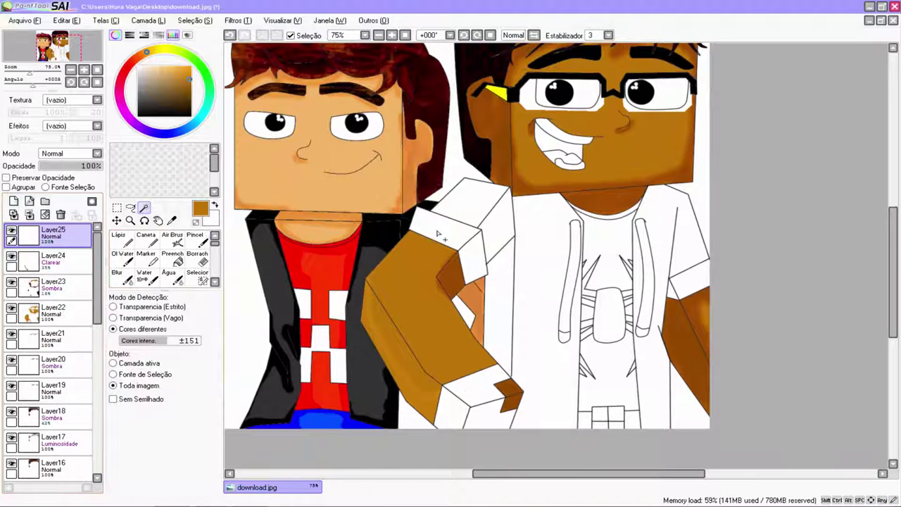
pyautogui.click(480, 213)
pyautogui.click(497, 247)
pyautogui.click(542, 317)
pyautogui.click(655, 317)
pyautogui.click(683, 282)
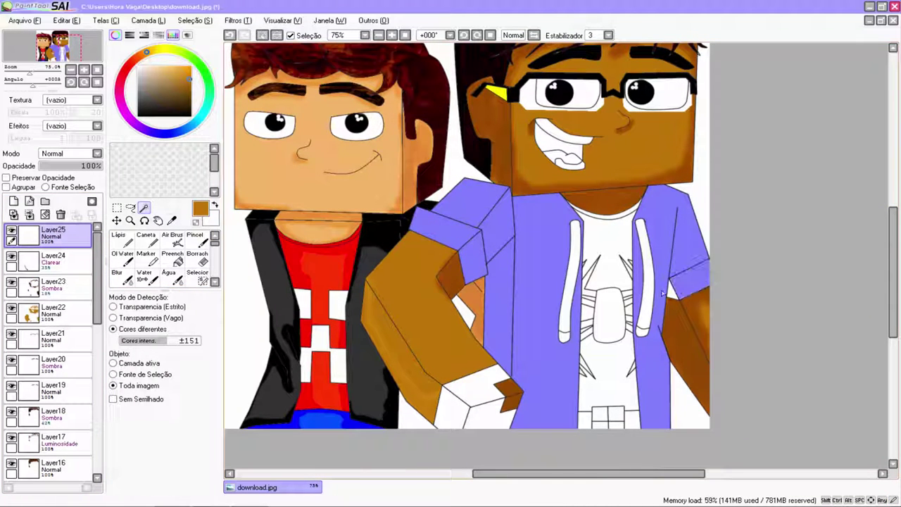
pyautogui.click(606, 425)
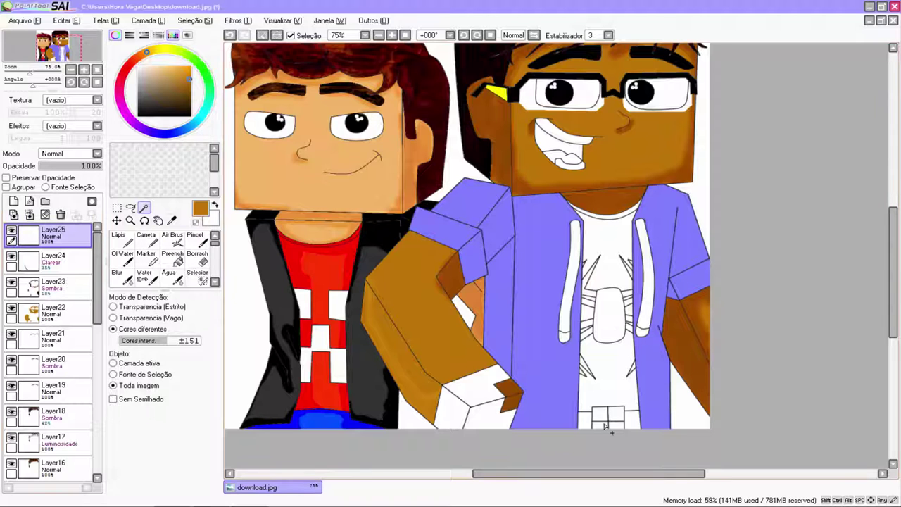
# Try filling the right character's near sleeve and glove with black
pyautogui.click(172, 257)
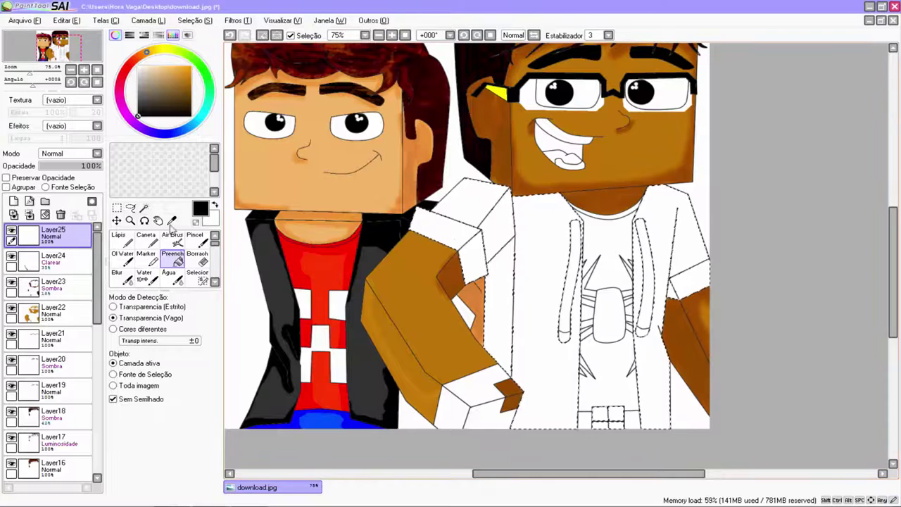
pyautogui.click(145, 207)
pyautogui.click(172, 257)
pyautogui.click(474, 240)
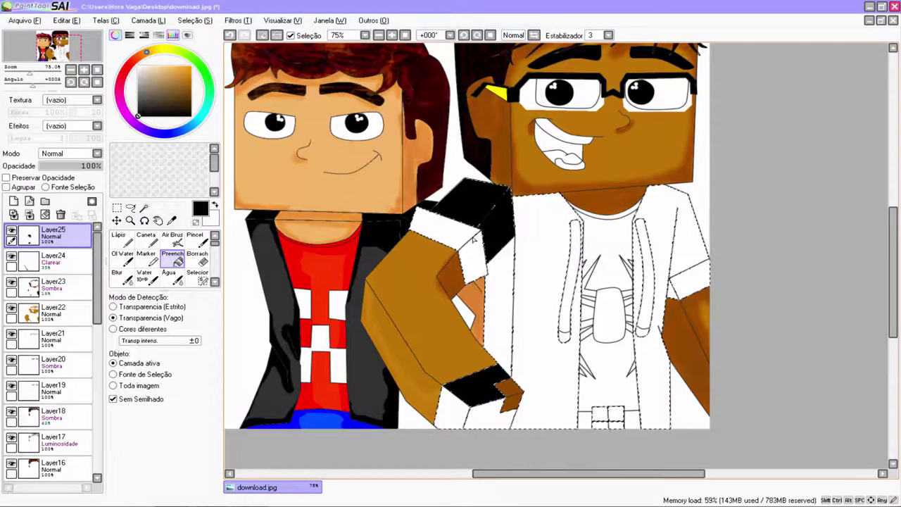
pyautogui.click(456, 410)
pyautogui.hotkey('ctrl', 'z')
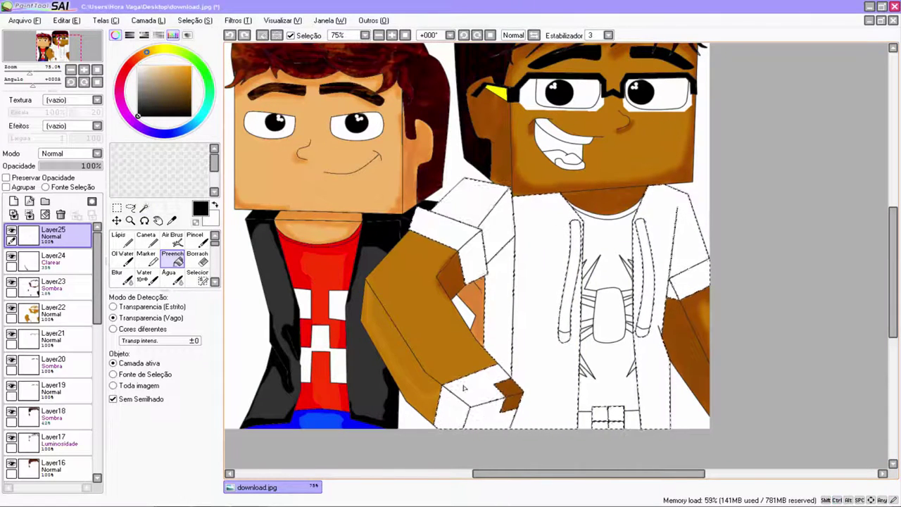
# Fill the selected jacket, glove and buckle areas of the right character with dark gray
pyautogui.click(140, 111)
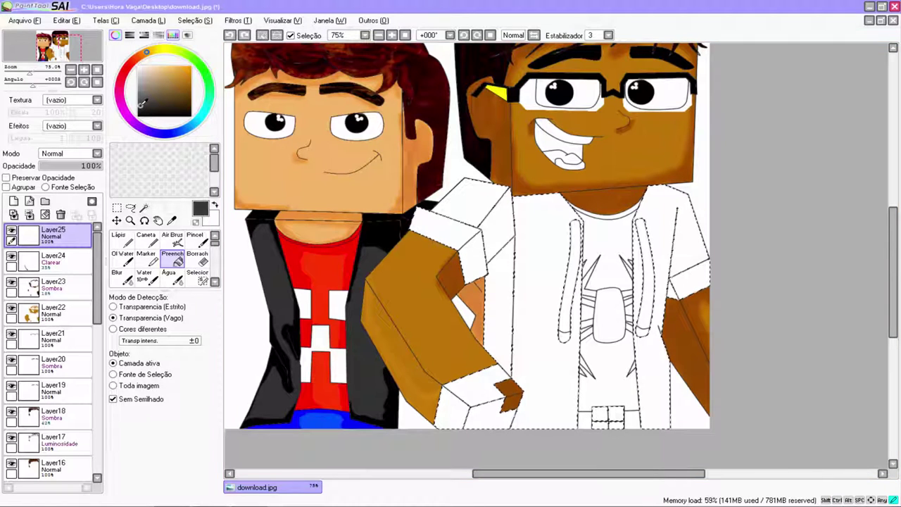
pyautogui.click(496, 219)
pyautogui.click(506, 386)
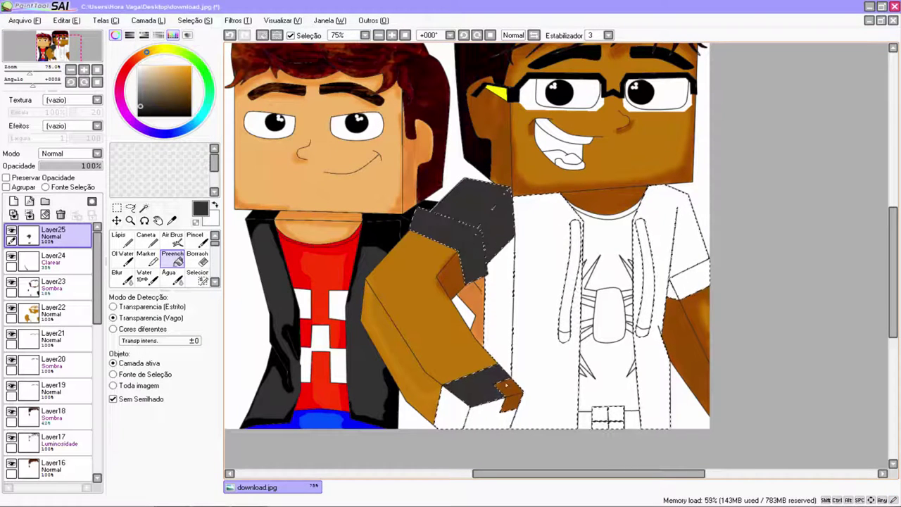
pyautogui.click(512, 314)
pyautogui.click(663, 227)
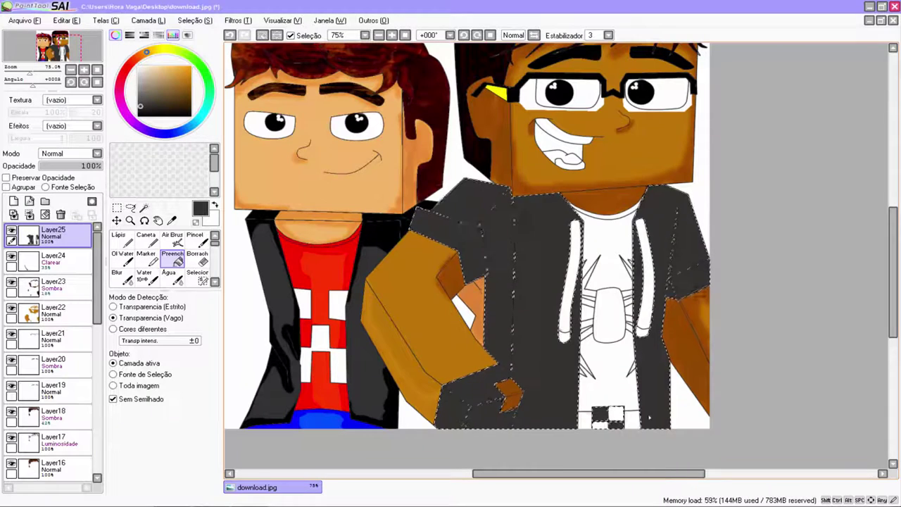
# Add a Sombra-mode layer and airbrush shadows at size 35 over the inner side of the right character's near sleeve
pyautogui.click(13, 201)
pyautogui.click(70, 153)
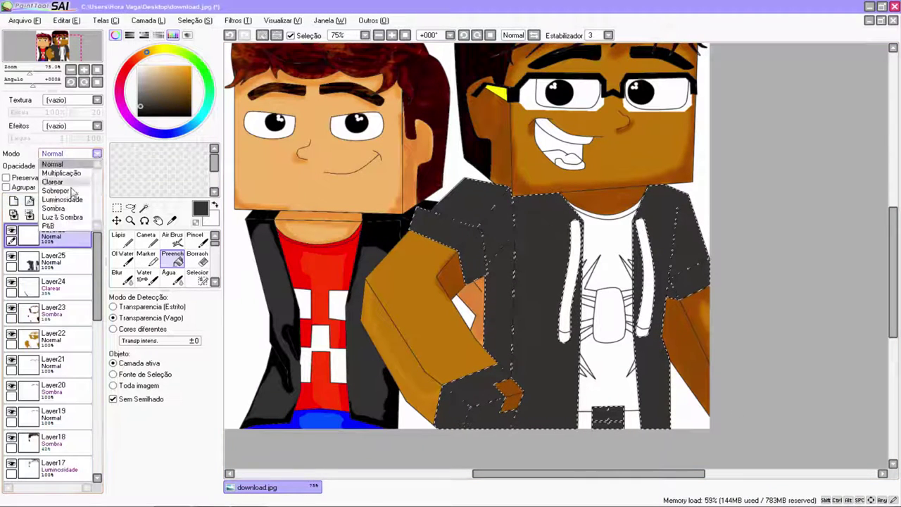
pyautogui.click(67, 198)
pyautogui.click(172, 239)
pyautogui.moveTo(426, 256); pyautogui.dragTo(466, 265)
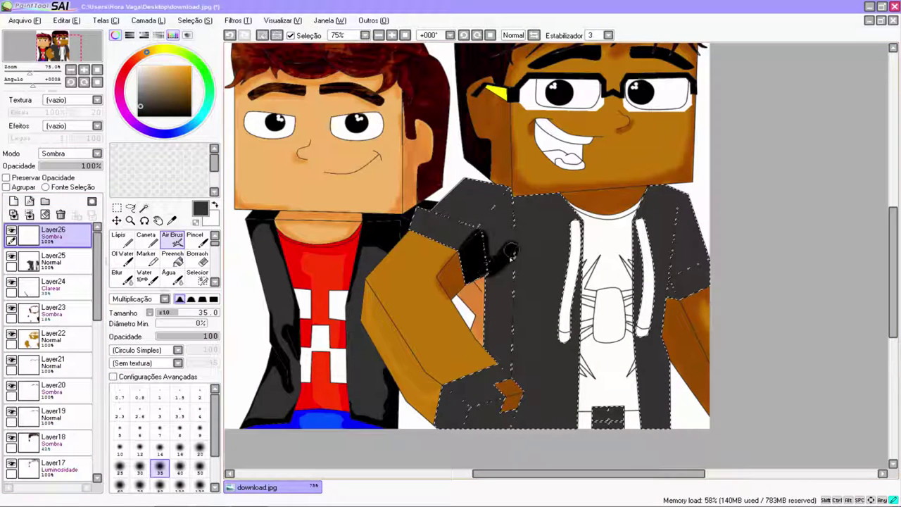
pyautogui.hotkey('ctrl', 'z')
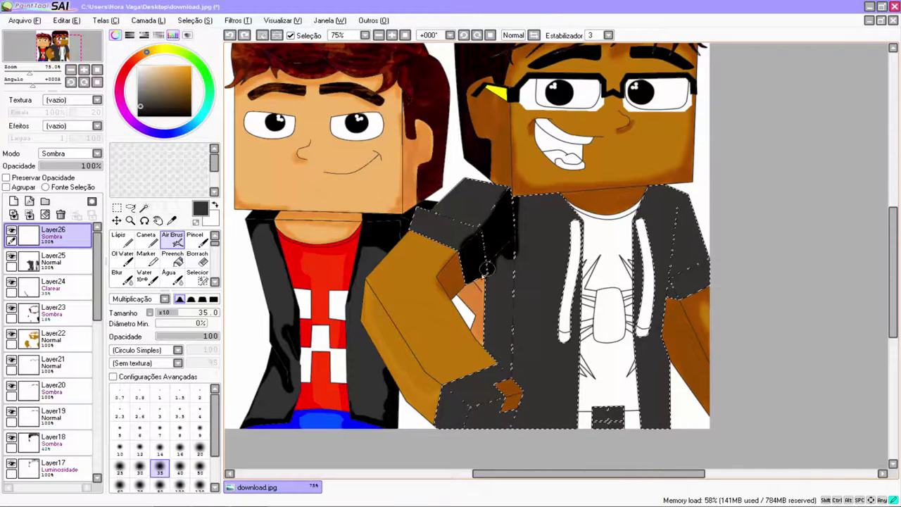
pyautogui.moveTo(486, 268); pyautogui.dragTo(488, 271)
# Airbrush the jacket strip behind the bent arm, using size 14 at the wrist and size 35 up to the sleeve
pyautogui.scroll(3, 500, 345)
pyautogui.click(160, 449)
pyautogui.moveTo(530, 425); pyautogui.dragTo(525, 414)
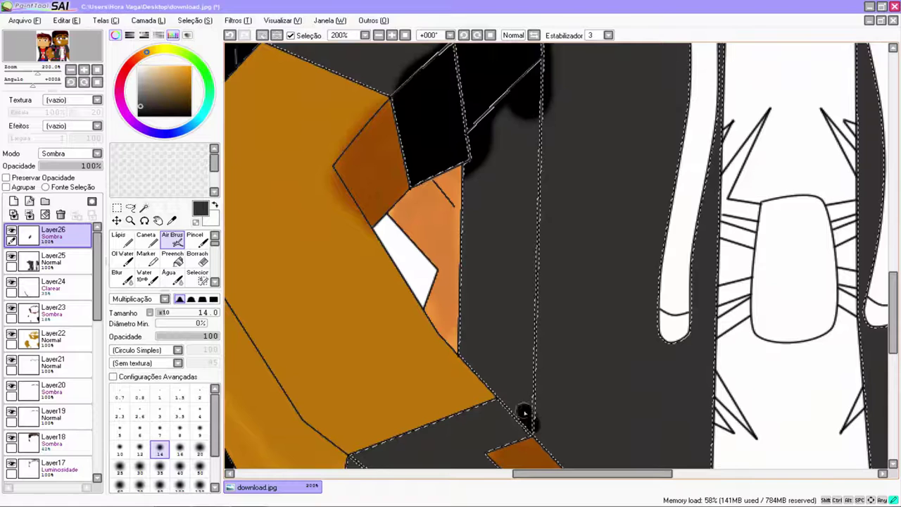
pyautogui.press(']')
pyautogui.press(']')
pyautogui.press(']')
pyautogui.press(']')
pyautogui.press(']')
pyautogui.moveTo(509, 374)
pyautogui.mouseDown()
pyautogui.moveTo(518, 187)
pyautogui.moveTo(506, 128)
pyautogui.mouseUp()
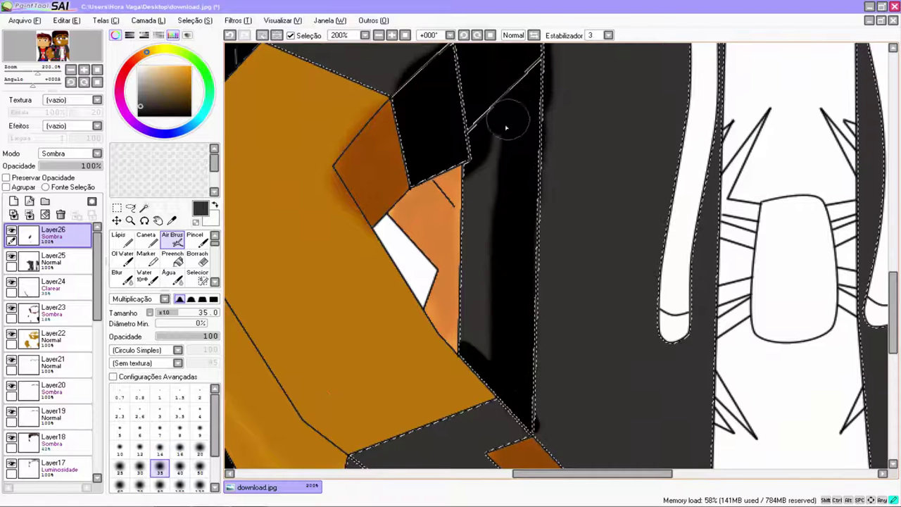
# Airbrush shadows at size 14 along the jacket beside the fingers and along the glove's outer edge
pyautogui.scroll(-3, 486, 352)
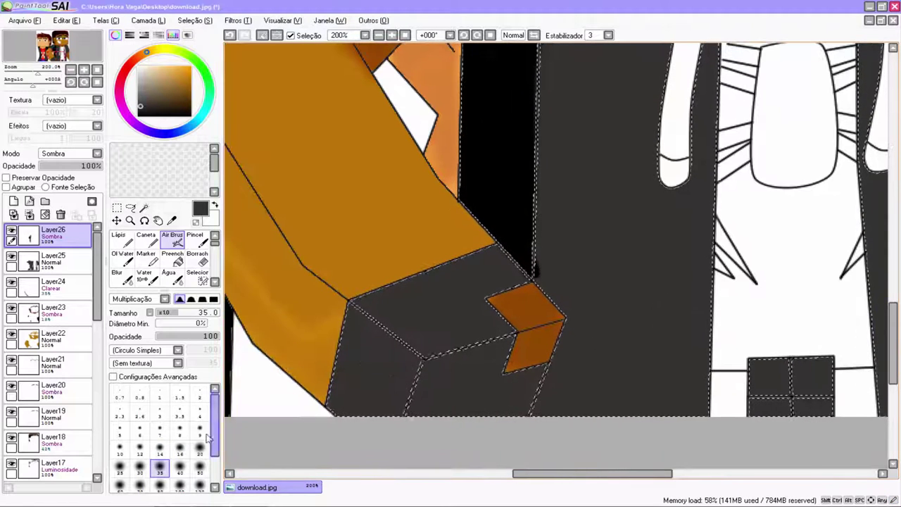
pyautogui.press('[')
pyautogui.press('[')
pyautogui.press('[')
pyautogui.press('[')
pyautogui.press('[')
pyautogui.moveTo(567, 415); pyautogui.dragTo(563, 347)
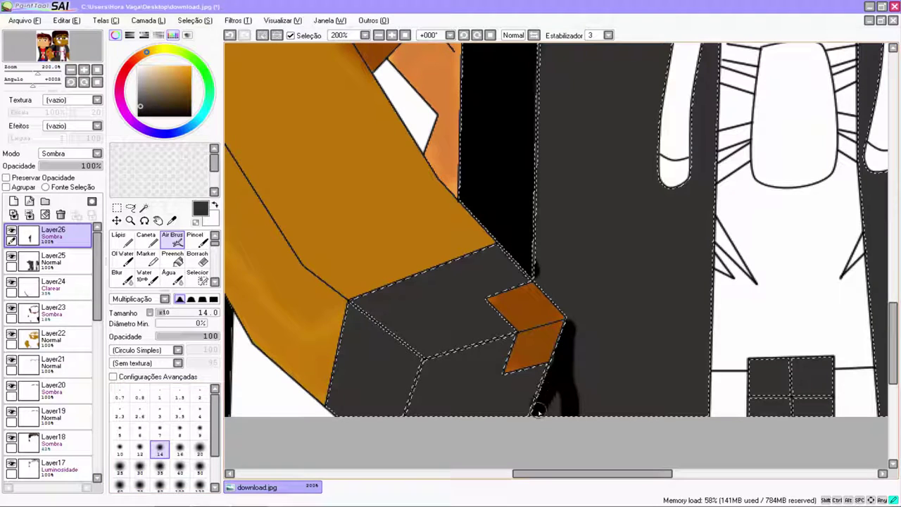
pyautogui.moveTo(556, 386)
pyautogui.mouseDown()
pyautogui.moveTo(540, 276)
pyautogui.moveTo(571, 318)
pyautogui.moveTo(584, 411)
pyautogui.moveTo(570, 300)
pyautogui.moveTo(535, 211)
pyautogui.mouseUp()
pyautogui.moveTo(356, 310)
pyautogui.mouseDown()
pyautogui.moveTo(330, 407)
pyautogui.moveTo(391, 350)
pyautogui.moveTo(388, 406)
pyautogui.moveTo(331, 417)
pyautogui.mouseUp()
# Airbrush shadows at size 35 over the right character's glove and belt buckle squares
pyautogui.press(']')
pyautogui.press(']')
pyautogui.press(']')
pyautogui.press(']')
pyautogui.press(']')
pyautogui.moveTo(384, 335)
pyautogui.mouseDown()
pyautogui.moveTo(401, 365)
pyautogui.moveTo(372, 299)
pyautogui.moveTo(446, 255)
pyautogui.moveTo(431, 317)
pyautogui.moveTo(500, 340)
pyautogui.moveTo(459, 295)
pyautogui.moveTo(488, 280)
pyautogui.moveTo(490, 345)
pyautogui.moveTo(475, 396)
pyautogui.moveTo(490, 395)
pyautogui.moveTo(523, 360)
pyautogui.moveTo(485, 417)
pyautogui.moveTo(506, 401)
pyautogui.mouseUp()
pyautogui.moveTo(769, 376)
pyautogui.mouseDown()
pyautogui.moveTo(805, 354)
pyautogui.moveTo(812, 416)
pyautogui.moveTo(823, 414)
pyautogui.mouseUp()
# Airbrush shadows at size 35 over the jacket's collar area and far sleeve and around the hood strings
pyautogui.scroll(2, 792, 329)
pyautogui.scroll(-5, 790, 329)
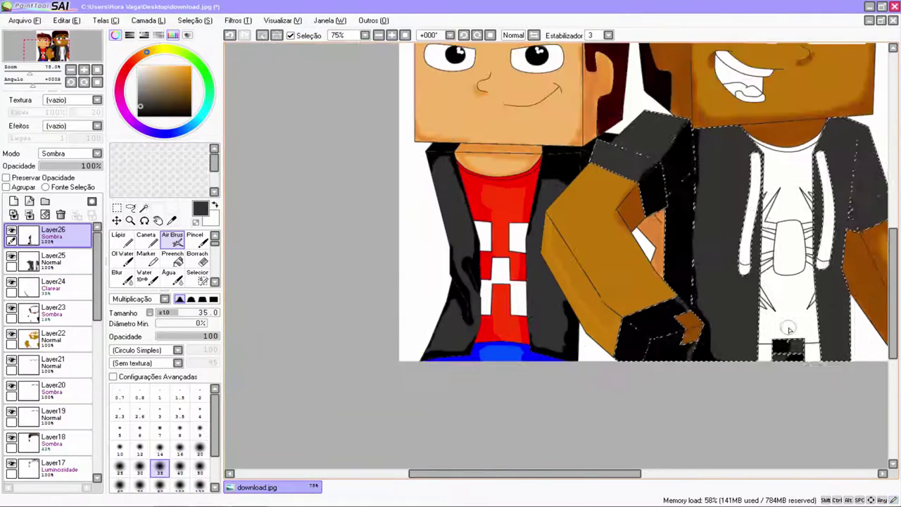
pyautogui.moveTo(749, 143)
pyautogui.mouseDown()
pyautogui.moveTo(822, 185)
pyautogui.moveTo(838, 134)
pyautogui.mouseUp()
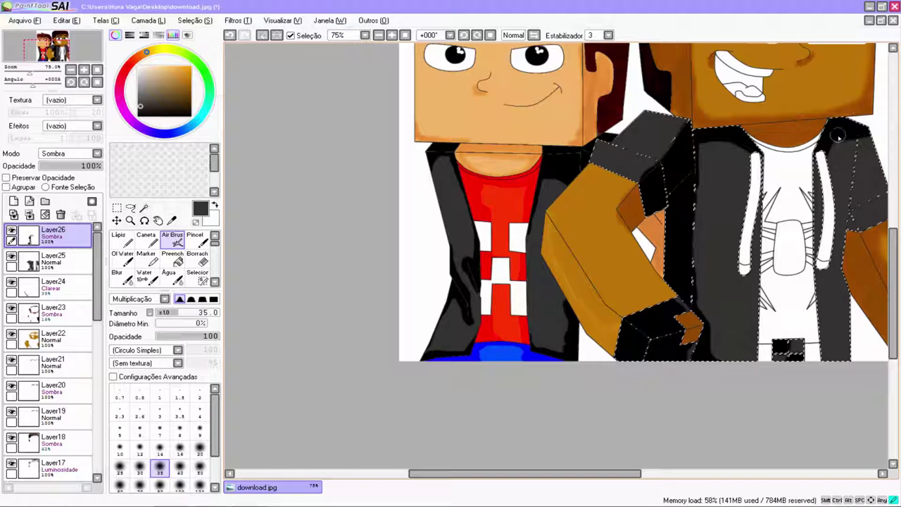
pyautogui.moveTo(882, 190)
pyautogui.mouseDown()
pyautogui.moveTo(857, 224)
pyautogui.moveTo(853, 208)
pyautogui.moveTo(872, 136)
pyautogui.mouseUp()
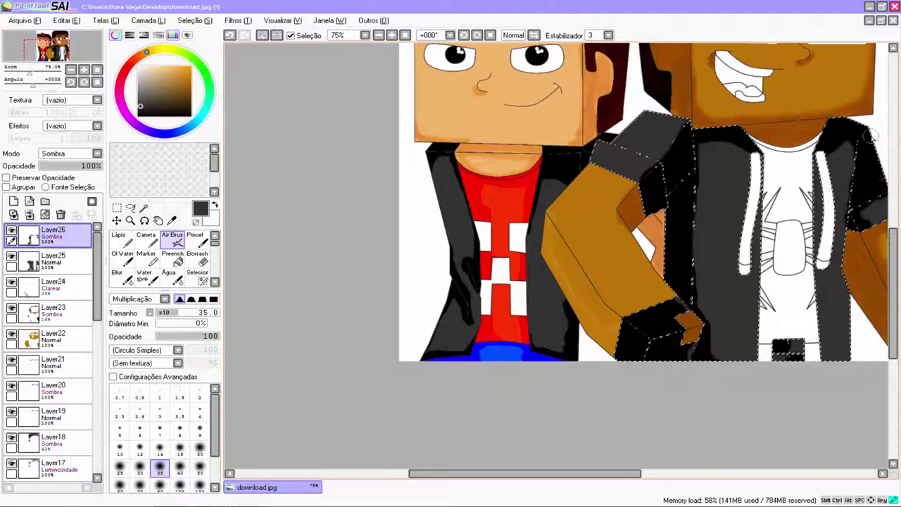
pyautogui.moveTo(864, 205); pyautogui.dragTo(818, 271)
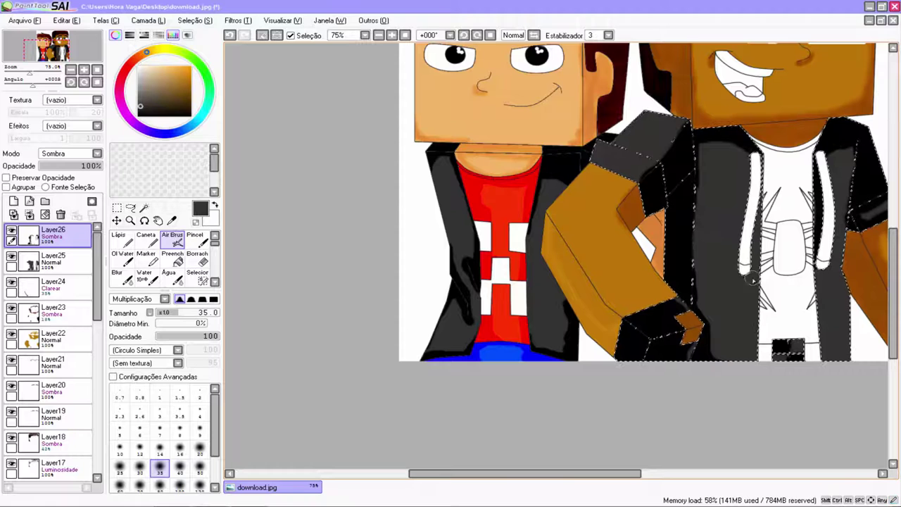
pyautogui.moveTo(744, 277); pyautogui.dragTo(752, 229)
# Paint fold shadows on the jacket's front panels with the airbrush at size 20 and the Pincel brush at sizes 40 and 20
pyautogui.press('[')
pyautogui.press('[')
pyautogui.press('[')
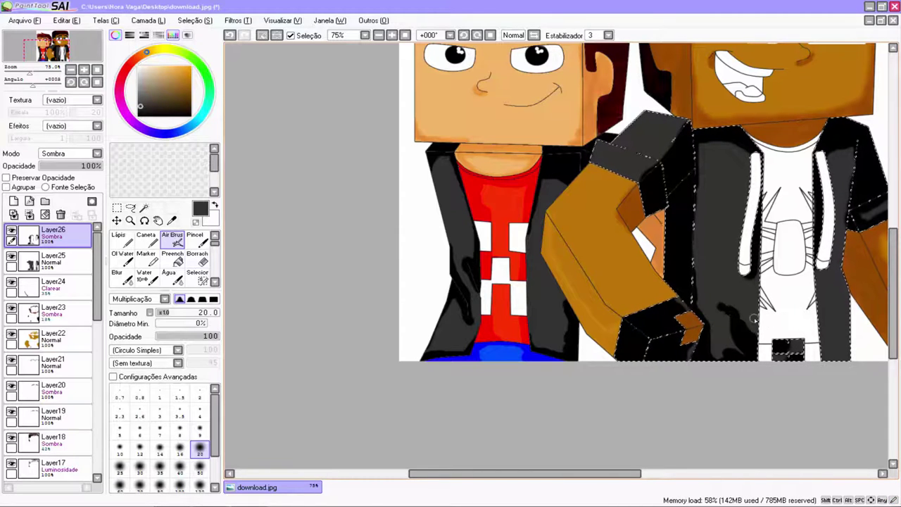
pyautogui.press('b')
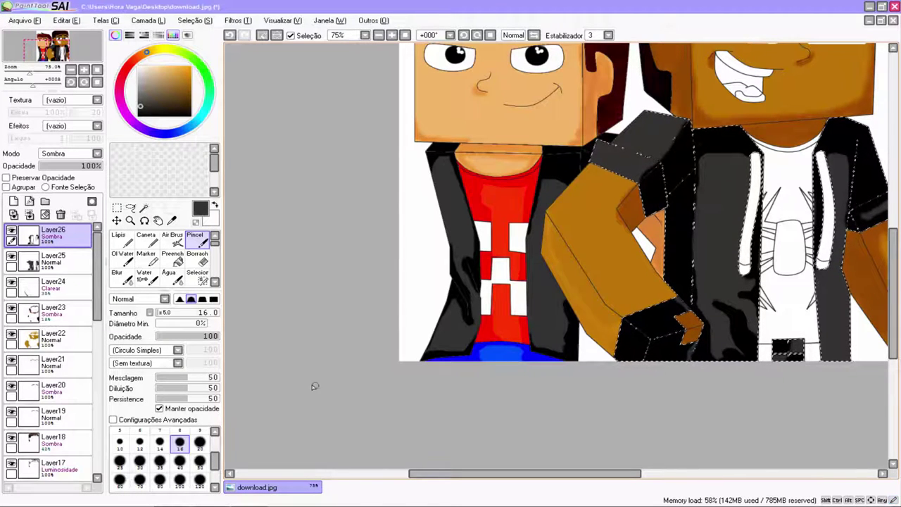
pyautogui.click(180, 462)
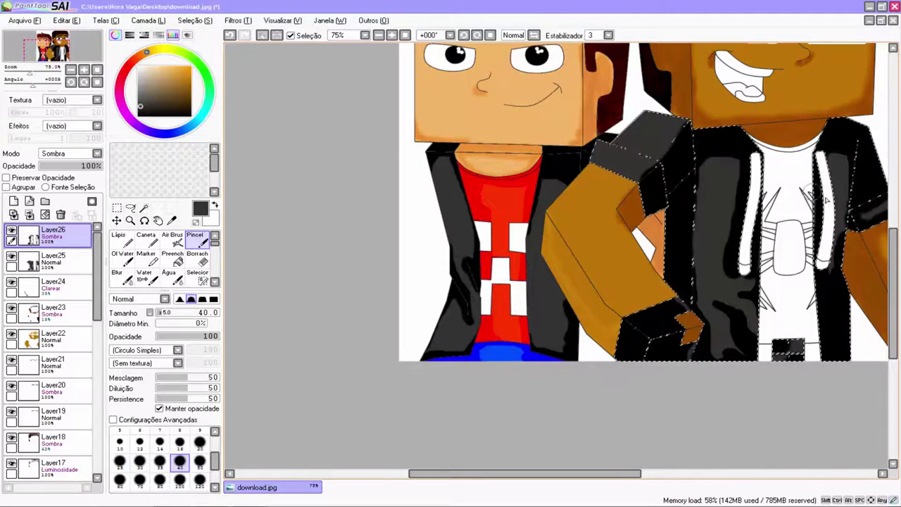
pyautogui.click(200, 443)
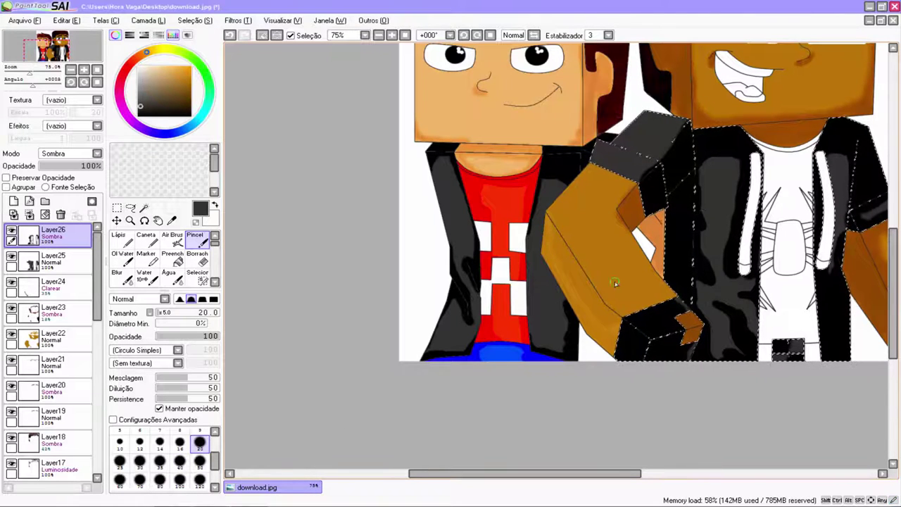
# Add a new layer and erase the whole jacket selection with the selection eraser at size 500
pyautogui.click(13, 201)
pyautogui.click(173, 240)
pyautogui.click(215, 282)
pyautogui.click(122, 277)
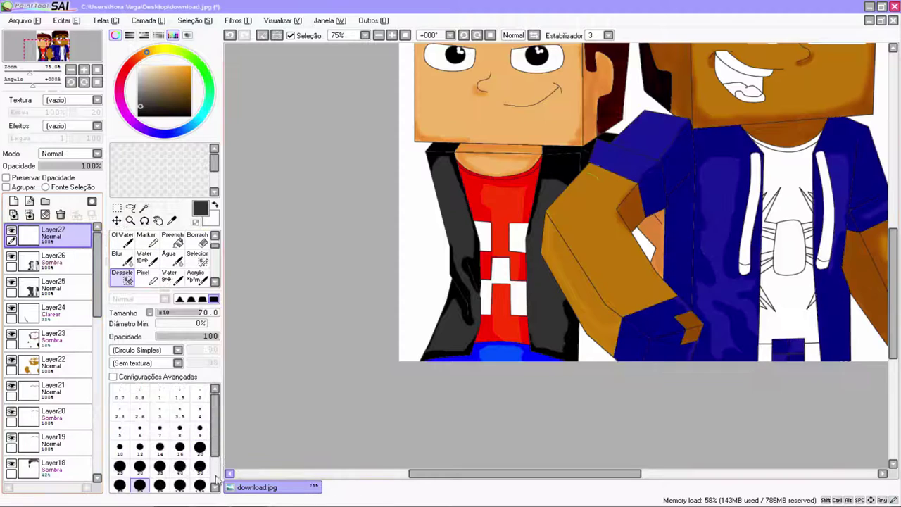
pyautogui.moveTo(216, 434); pyautogui.dragTo(216, 466)
pyautogui.click(160, 482)
pyautogui.moveTo(627, 169)
pyautogui.mouseDown()
pyautogui.moveTo(649, 184)
pyautogui.moveTo(720, 303)
pyautogui.mouseUp()
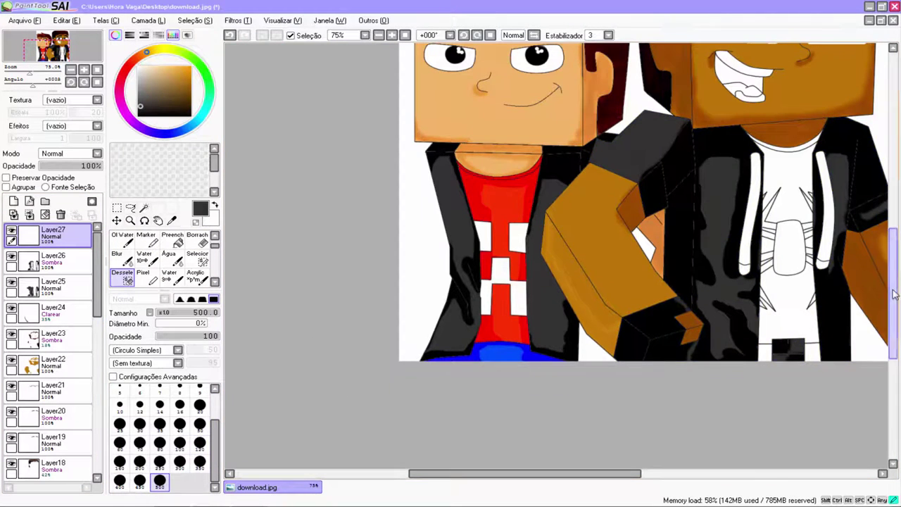
# Magic-wand select the right character's shirt areas around the spider emblem
pyautogui.scroll(2, 752, 363)
pyautogui.scroll(-3, 751, 366)
pyautogui.moveTo(614, 473); pyautogui.dragTo(646, 471)
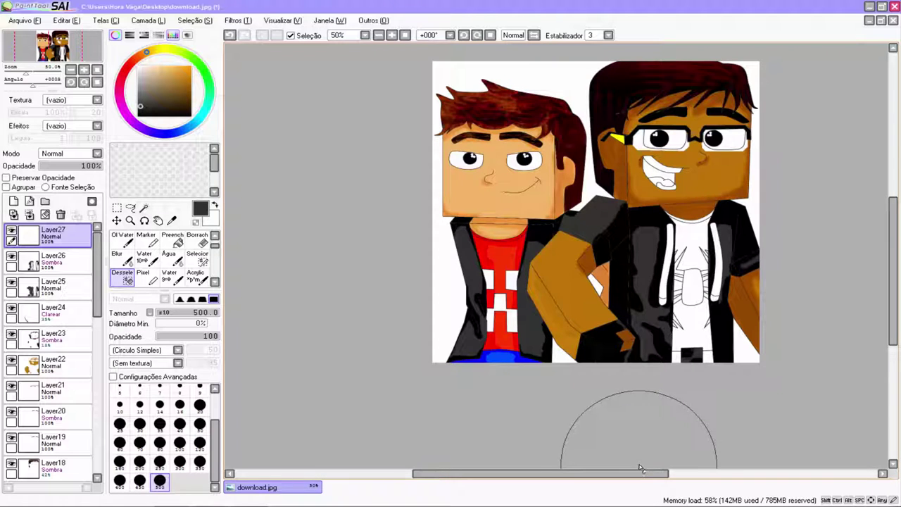
pyautogui.scroll(2, 650, 422)
pyautogui.click(144, 208)
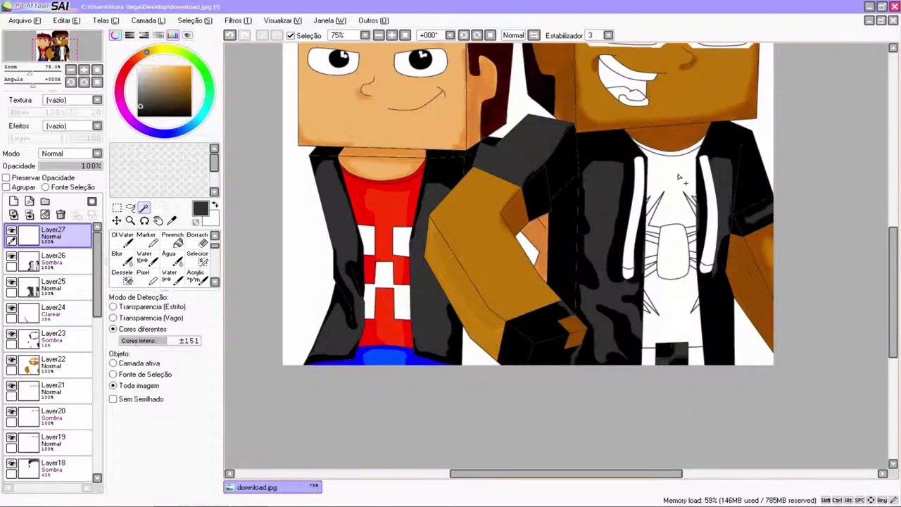
pyautogui.click(674, 155)
pyautogui.click(648, 271)
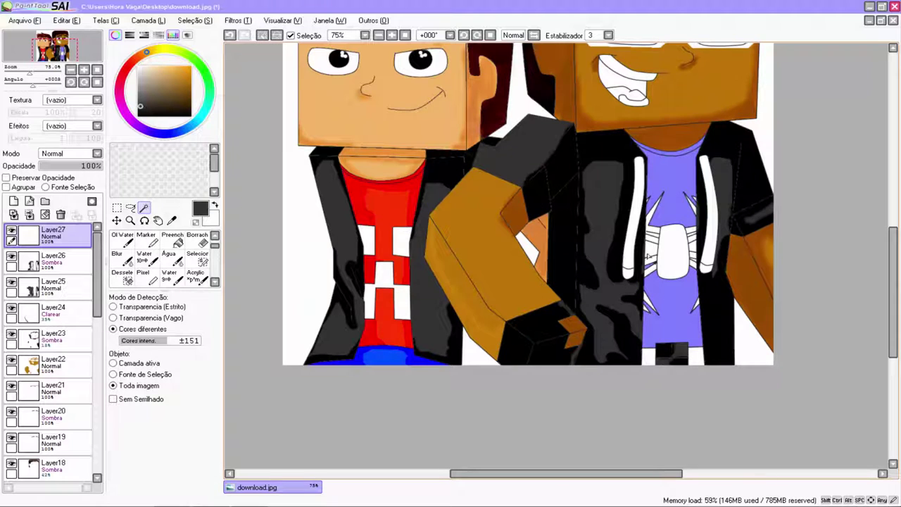
pyautogui.click(660, 244)
# Switch to stroke editing on the Linework1 layer at the spider emblem, and return to the magic wand on Layer27
pyautogui.scroll(3, 696, 253)
pyautogui.moveTo(97, 262); pyautogui.dragTo(97, 430)
pyautogui.click(60, 443)
pyautogui.click(122, 259)
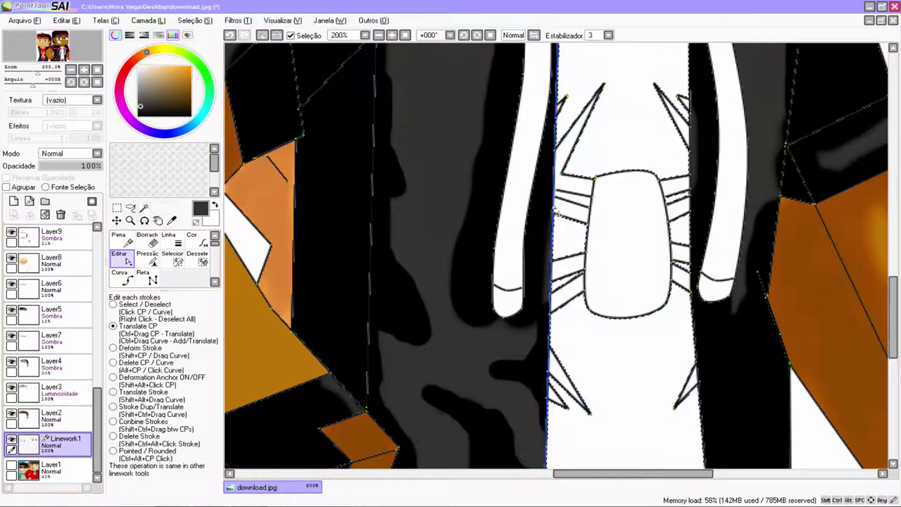
pyautogui.click(69, 236)
pyautogui.click(144, 209)
# Fill the selected shirt areas above and below the spider emblem with bright green
pyautogui.scroll(4, 886, 309)
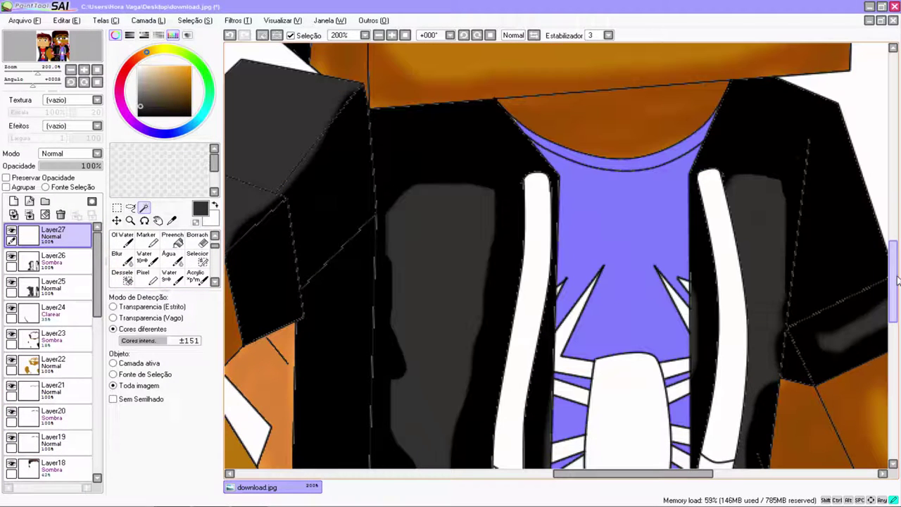
pyautogui.click(194, 56)
pyautogui.click(172, 240)
pyautogui.click(640, 197)
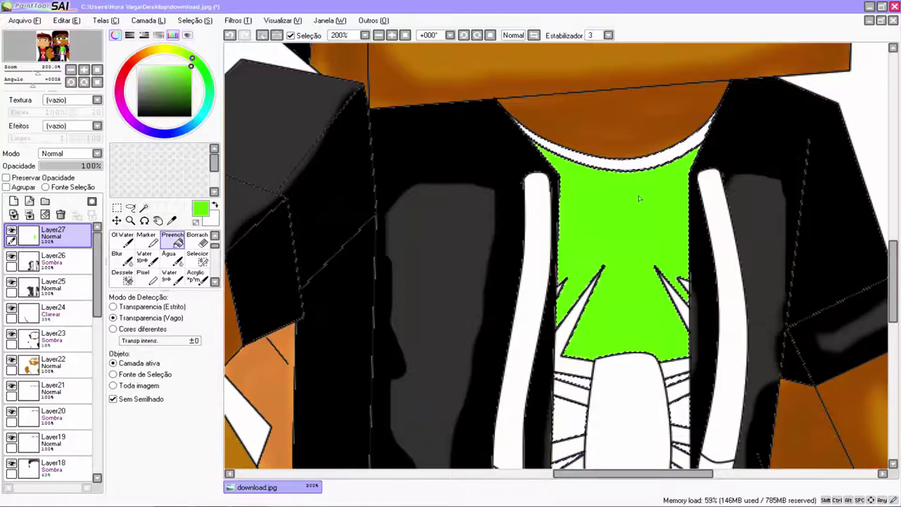
pyautogui.scroll(-3, 612, 278)
pyautogui.click(672, 408)
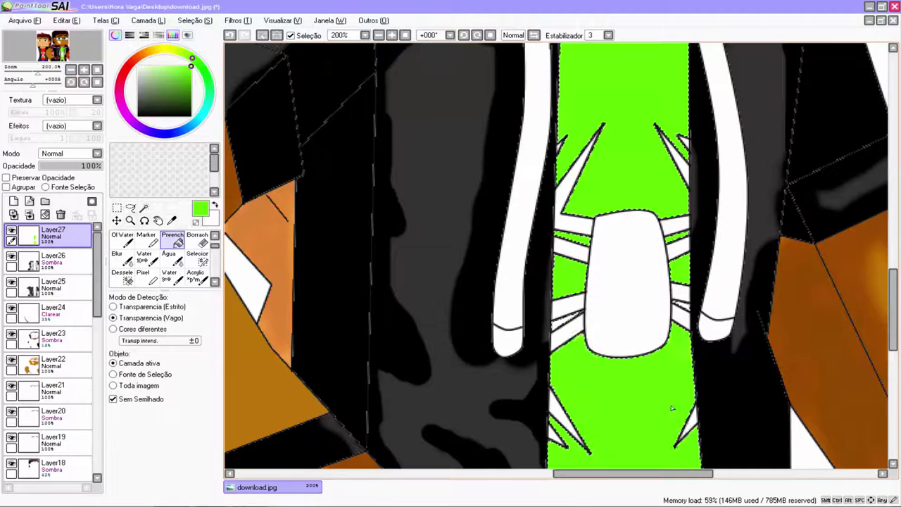
# Add a new layer above the green shirt fill and set its blending mode to Sombra
pyautogui.scroll(-3, 594, 323)
pyautogui.scroll(2, 594, 323)
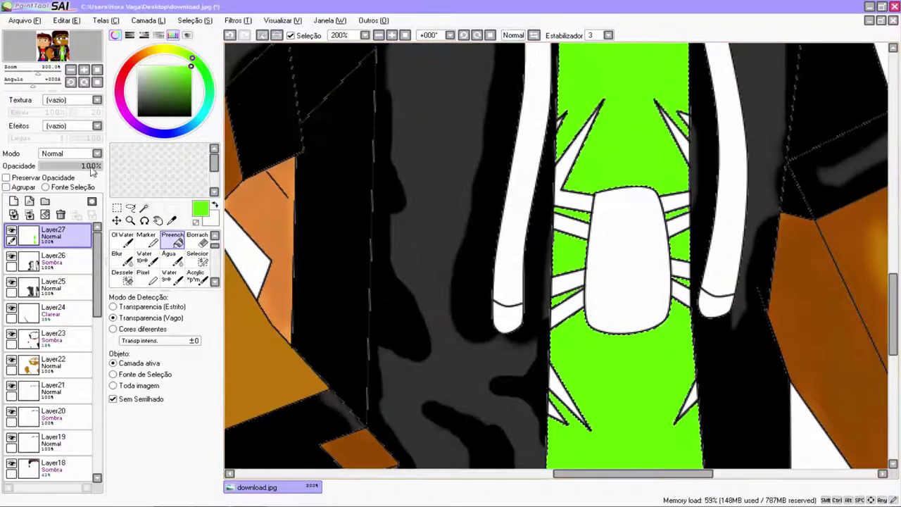
pyautogui.click(14, 201)
pyautogui.click(97, 153)
pyautogui.click(67, 209)
pyautogui.scroll(1, 172, 241)
# Airbrush green shading at size 20 along the shirt's collar and both side edges, down to the hem
pyautogui.click(172, 241)
pyautogui.scroll(3, 653, 213)
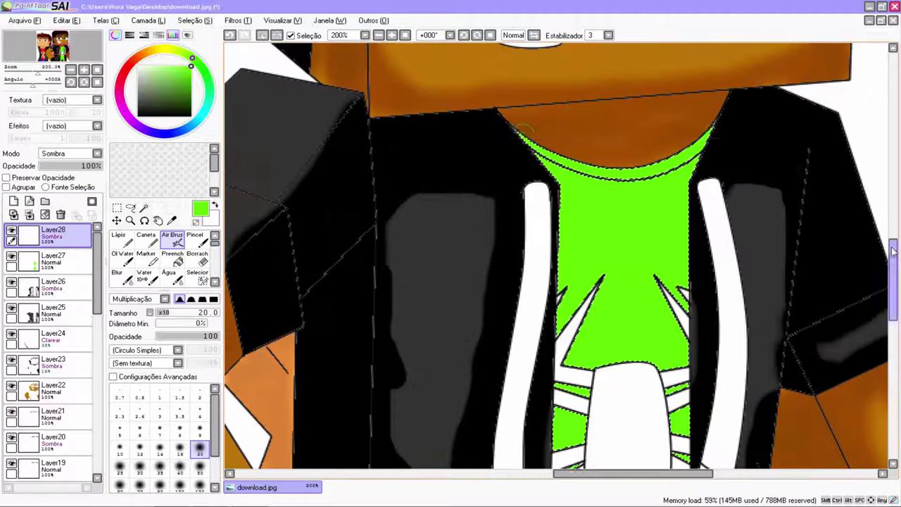
pyautogui.moveTo(518, 135); pyautogui.dragTo(633, 171)
pyautogui.moveTo(533, 154)
pyautogui.mouseDown()
pyautogui.moveTo(553, 310)
pyautogui.moveTo(555, 450)
pyautogui.mouseUp()
pyautogui.moveTo(893, 283); pyautogui.dragTo(892, 337)
pyautogui.moveTo(547, 414)
pyautogui.mouseDown()
pyautogui.moveTo(541, 382)
pyautogui.moveTo(567, 144)
pyautogui.mouseUp()
pyautogui.moveTo(672, 73)
pyautogui.mouseDown()
pyautogui.moveTo(686, 98)
pyautogui.moveTo(707, 391)
pyautogui.mouseUp()
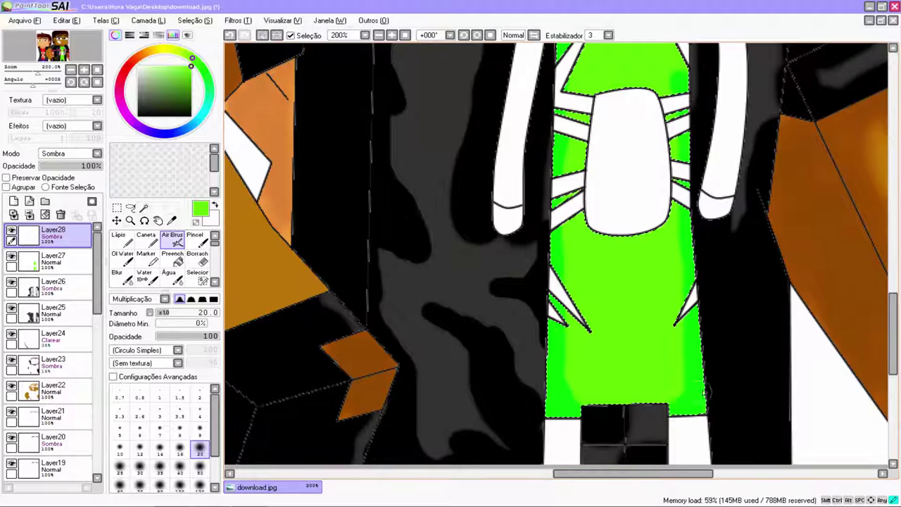
pyautogui.scroll(3, 686, 236)
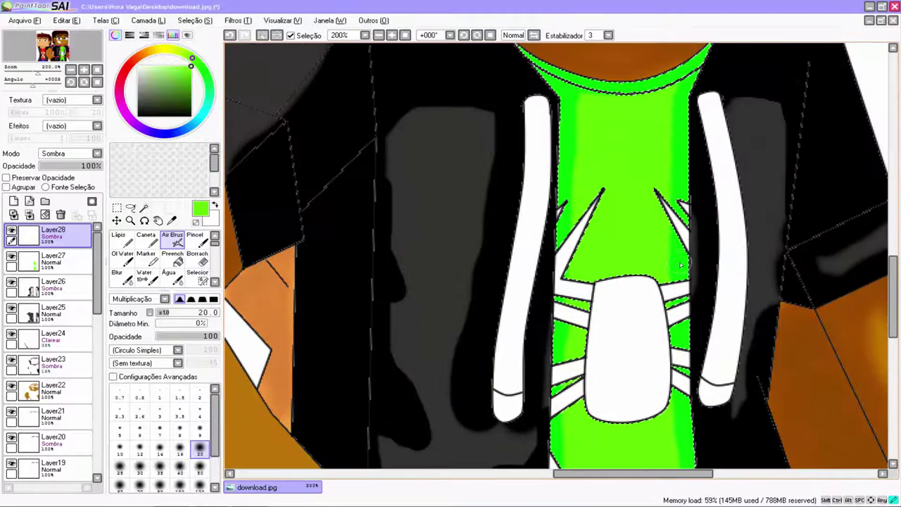
pyautogui.moveTo(675, 72); pyautogui.dragTo(706, 51)
pyautogui.scroll(-3, 704, 275)
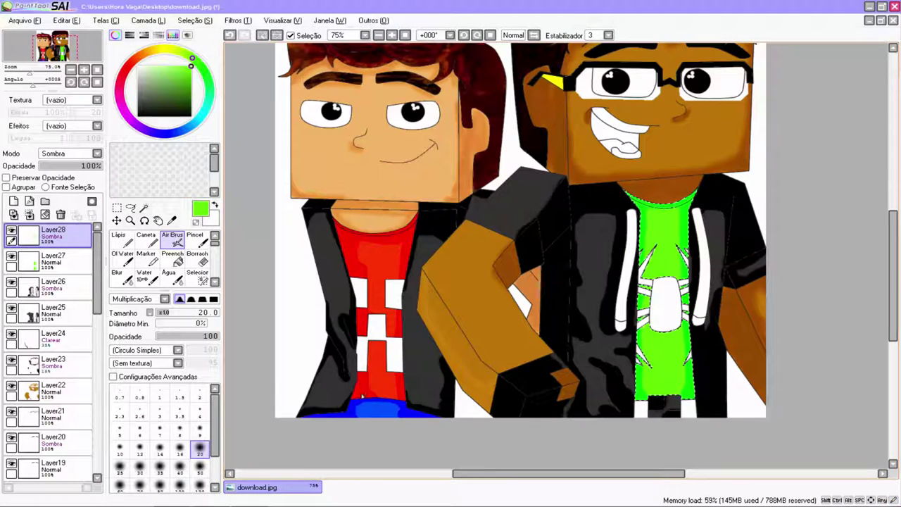
# Add a new layer, clear the shirt selection with the selection eraser, and magic-wand select the white spider emblem with its legs
pyautogui.click(13, 201)
pyautogui.click(197, 258)
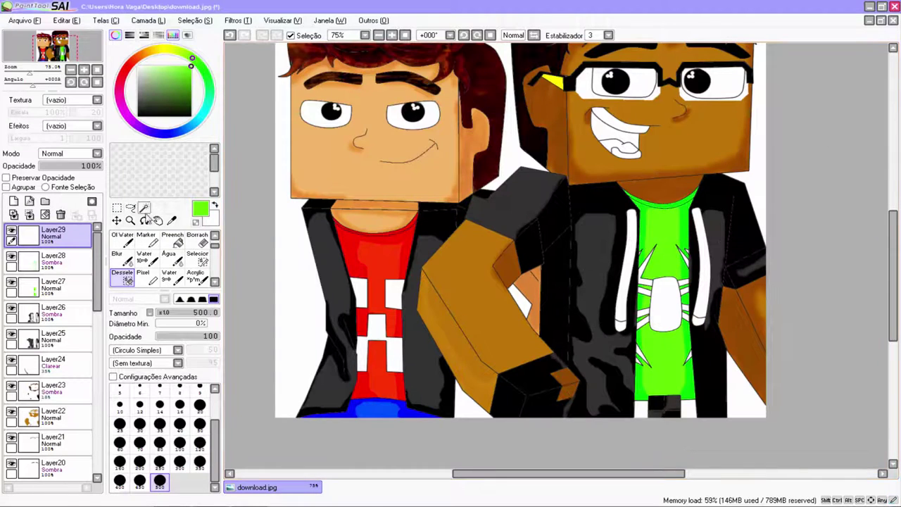
pyautogui.click(143, 207)
pyautogui.click(652, 295)
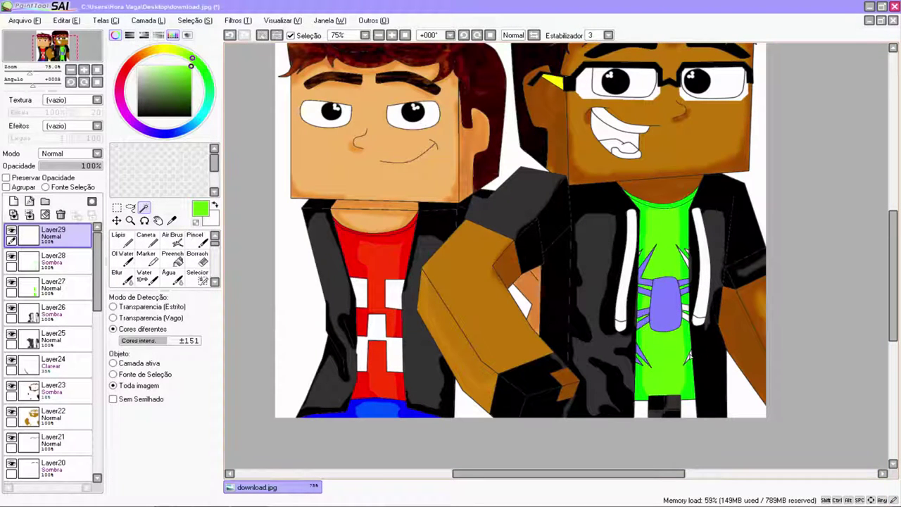
pyautogui.scroll(2, 686, 334)
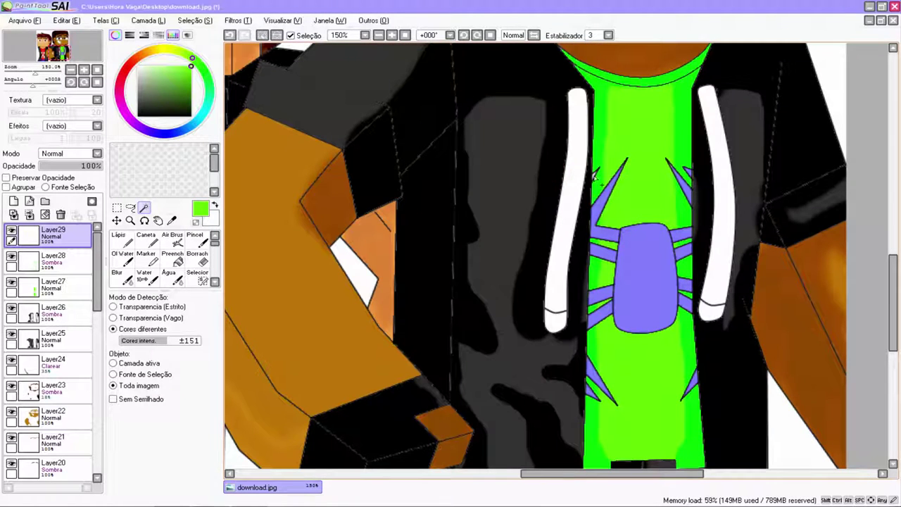
# Fill the selected spider body and all its legs with dark gray
pyautogui.click(172, 258)
pyautogui.click(137, 108)
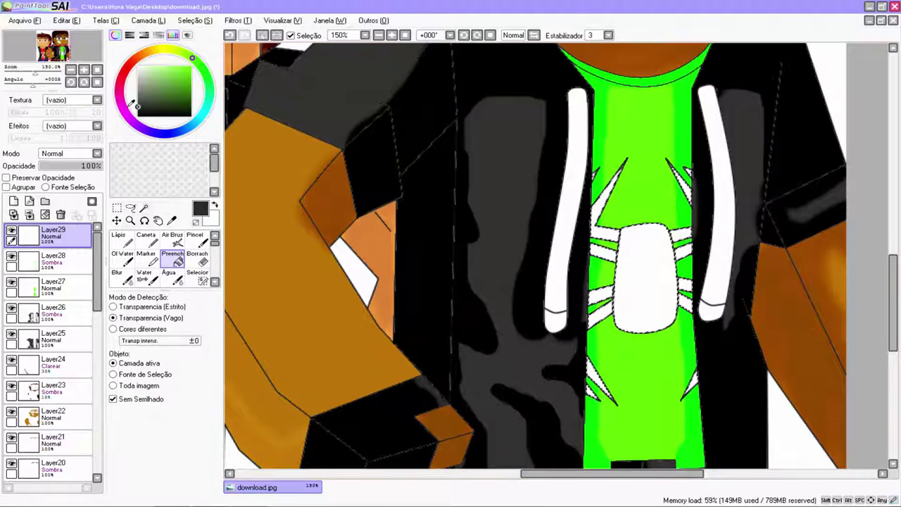
pyautogui.click(641, 278)
pyautogui.click(605, 250)
pyautogui.click(606, 200)
pyautogui.click(682, 248)
pyautogui.click(682, 235)
pyautogui.click(680, 178)
pyautogui.click(688, 173)
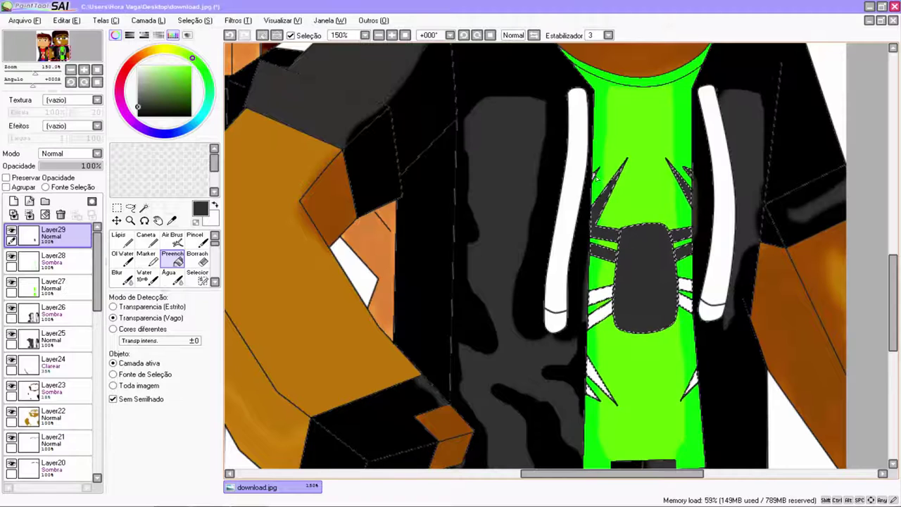
pyautogui.click(599, 305)
pyautogui.click(691, 382)
pyautogui.click(597, 380)
pyautogui.click(685, 285)
# Add a Sombra layer and airbrush dark shading at size 20 over the spider's body and legs
pyautogui.click(13, 201)
pyautogui.click(71, 154)
pyautogui.click(64, 209)
pyautogui.click(173, 240)
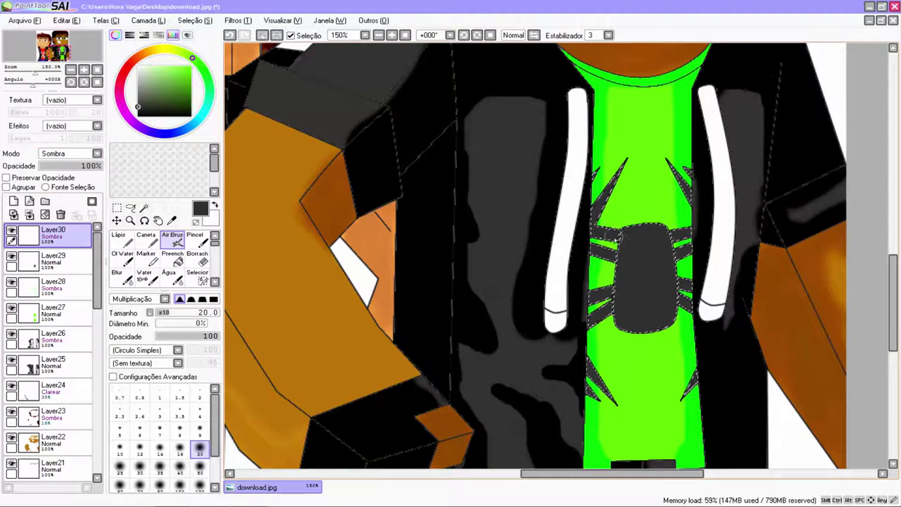
pyautogui.moveTo(630, 317)
pyautogui.mouseDown()
pyautogui.moveTo(662, 282)
pyautogui.moveTo(644, 267)
pyautogui.moveTo(676, 246)
pyautogui.moveTo(600, 386)
pyautogui.mouseUp()
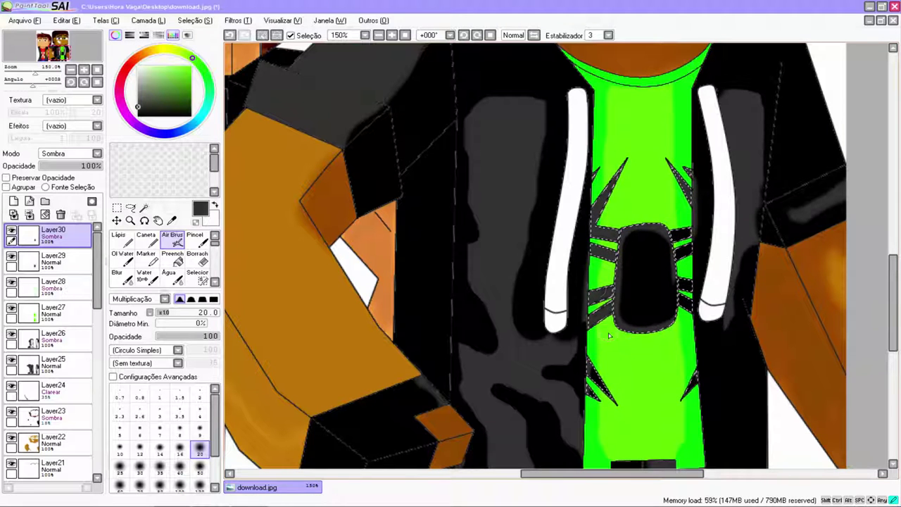
pyautogui.moveTo(621, 166); pyautogui.dragTo(602, 211)
pyautogui.scroll(-1, 692, 190)
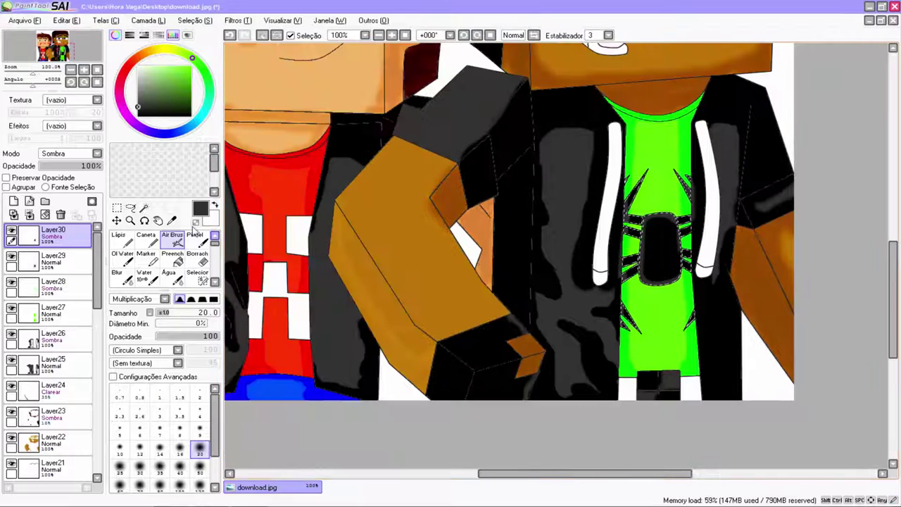
# Add a new layer, clear the spider selection, and magic-wand select the two white areas below the shirt beside the belt buckle
pyautogui.click(14, 202)
pyautogui.scroll(-1, 162, 260)
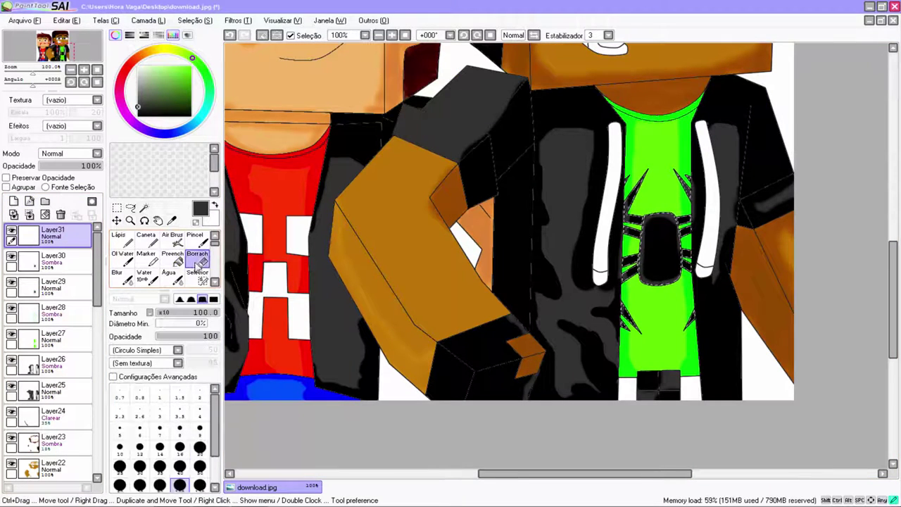
pyautogui.click(122, 276)
pyautogui.moveTo(894, 271)
pyautogui.mouseDown()
pyautogui.moveTo(893, 297)
pyautogui.moveTo(900, 283)
pyautogui.mouseUp()
pyautogui.click(144, 209)
pyautogui.click(628, 301)
pyautogui.click(695, 306)
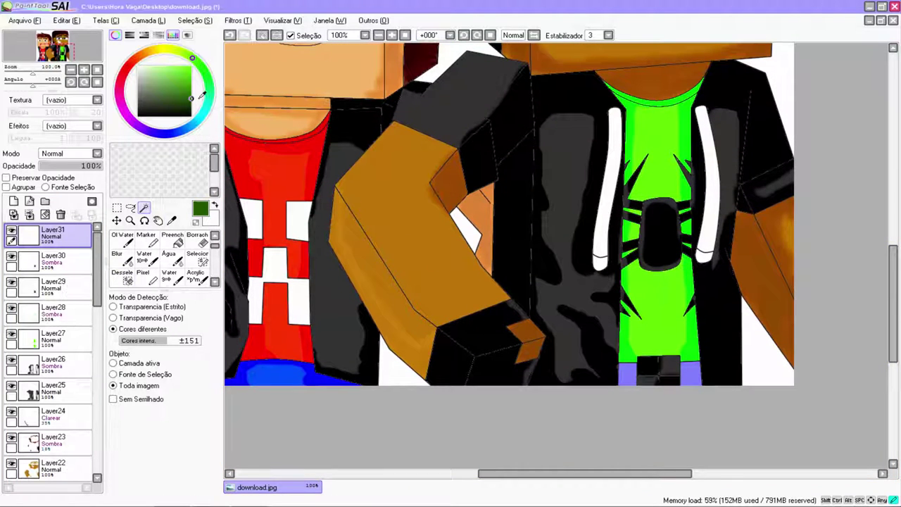
# Fill the two selected areas below the shirt with dark green and shade them on a new Sombra layer at 17% opacity
pyautogui.click(172, 240)
pyautogui.click(13, 201)
pyautogui.click(84, 154)
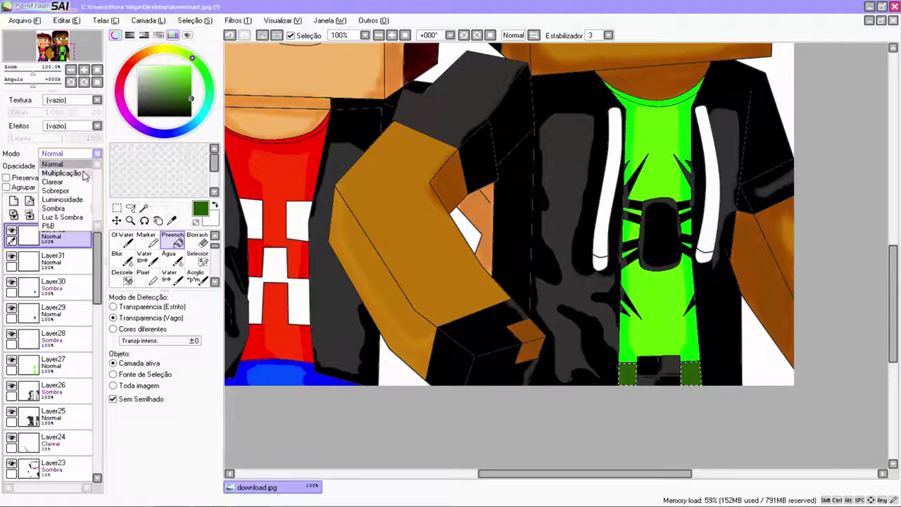
pyautogui.click(70, 209)
pyautogui.scroll(1, 176, 261)
pyautogui.click(173, 241)
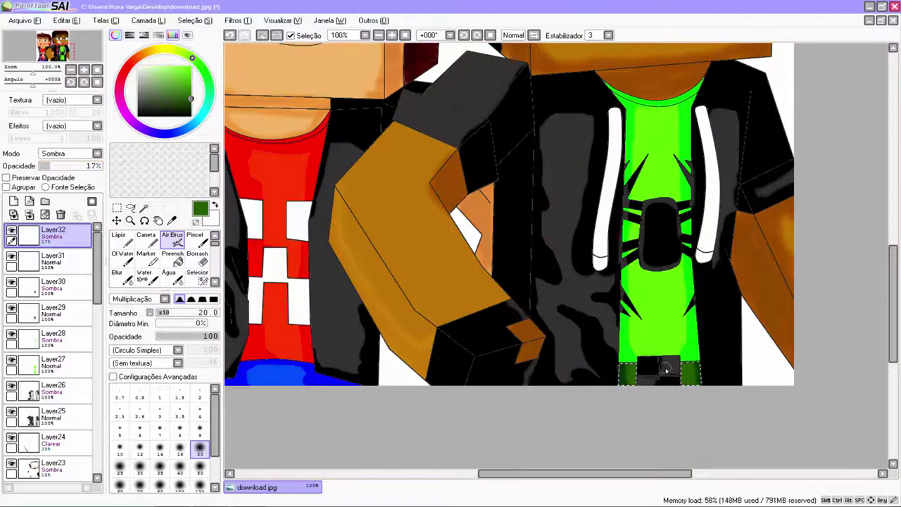
# Clear the selection below the shirt, add a new layer, and magic-wand select both white hoodie drawstrings
pyautogui.scroll(-1, 147, 273)
pyautogui.click(124, 259)
pyautogui.moveTo(669, 359); pyautogui.dragTo(781, 353)
pyautogui.moveTo(894, 285); pyautogui.dragTo(895, 255)
pyautogui.click(14, 201)
pyautogui.scroll(2, 162, 254)
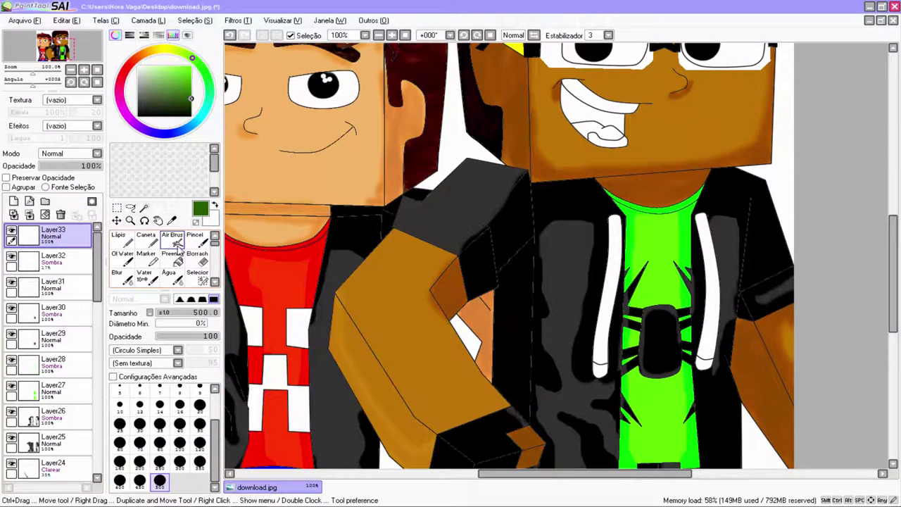
pyautogui.click(145, 208)
pyautogui.click(614, 296)
pyautogui.click(706, 296)
# Fill both selected hoodie drawstrings, including their tips, with medium gray
pyautogui.click(173, 258)
pyautogui.click(139, 115)
pyautogui.click(363, 331)
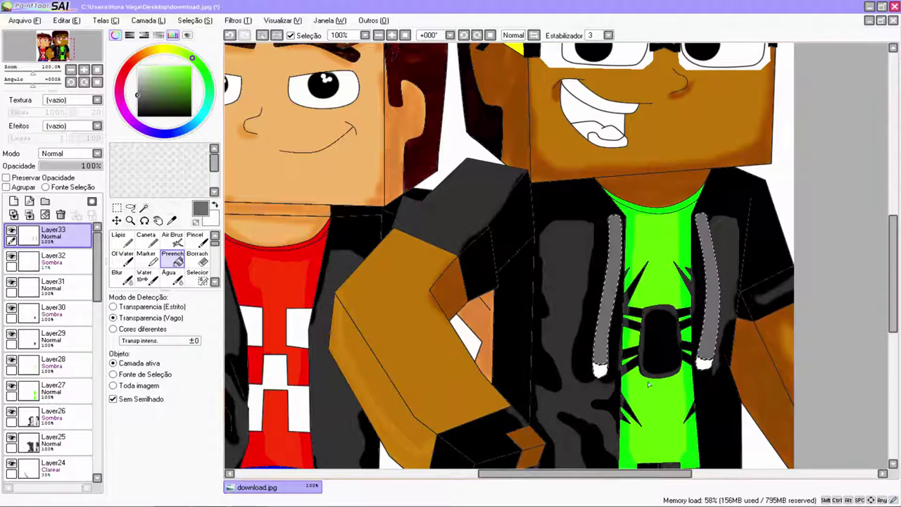
# Add a new layer in Clarear mode and airbrush lighter highlights at size 20 along both hoodie drawstrings
pyautogui.click(14, 201)
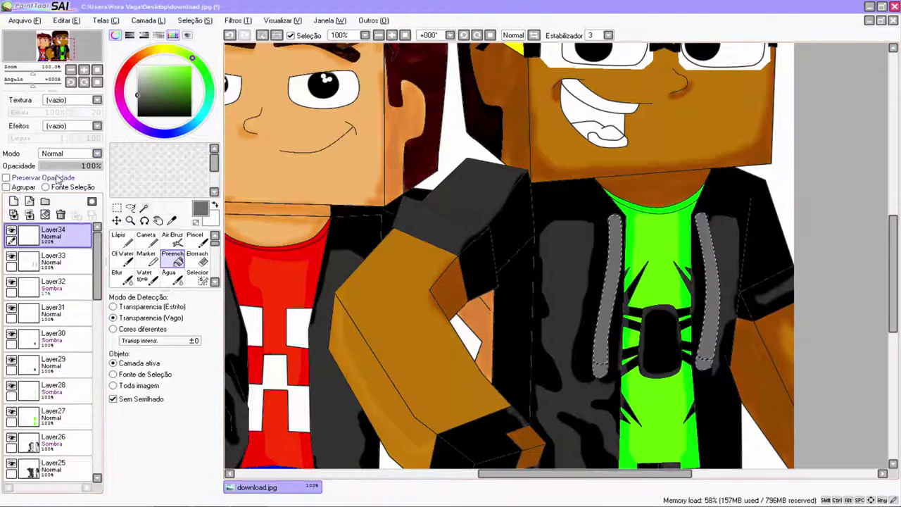
pyautogui.click(71, 153)
pyautogui.click(60, 176)
pyautogui.click(172, 239)
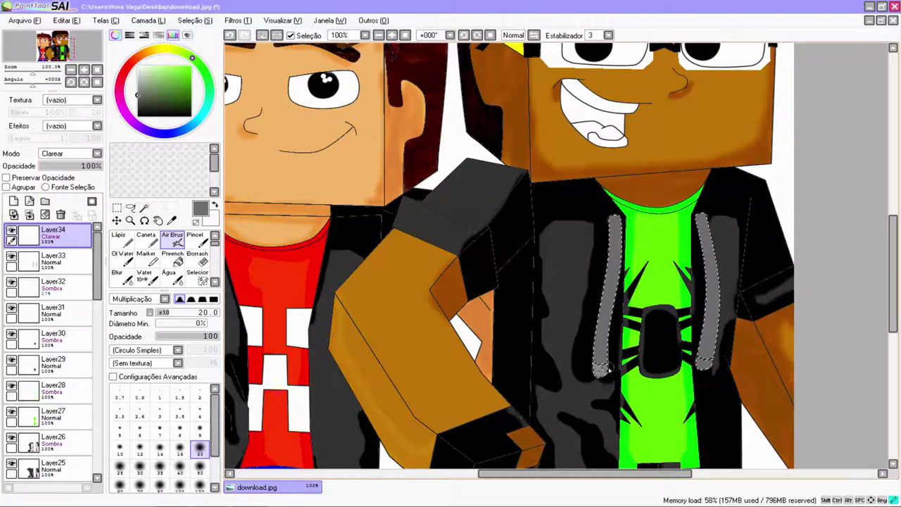
pyautogui.click(177, 350)
pyautogui.click(141, 357)
pyautogui.click(97, 153)
pyautogui.click(60, 194)
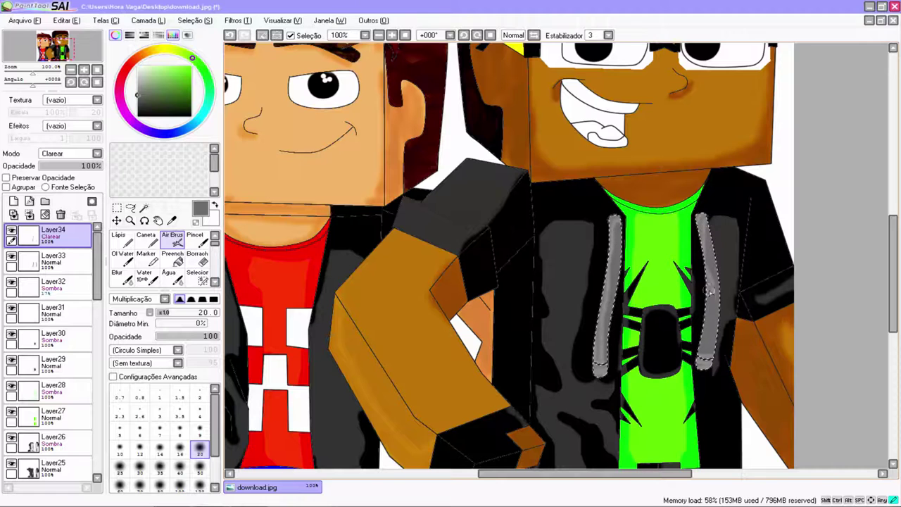
pyautogui.moveTo(710, 290); pyautogui.dragTo(706, 362)
# Clear the drawstring selection on a new layer, and fill the interior of the right character's mouth with dark red
pyautogui.click(13, 201)
pyautogui.scroll(-1, 126, 280)
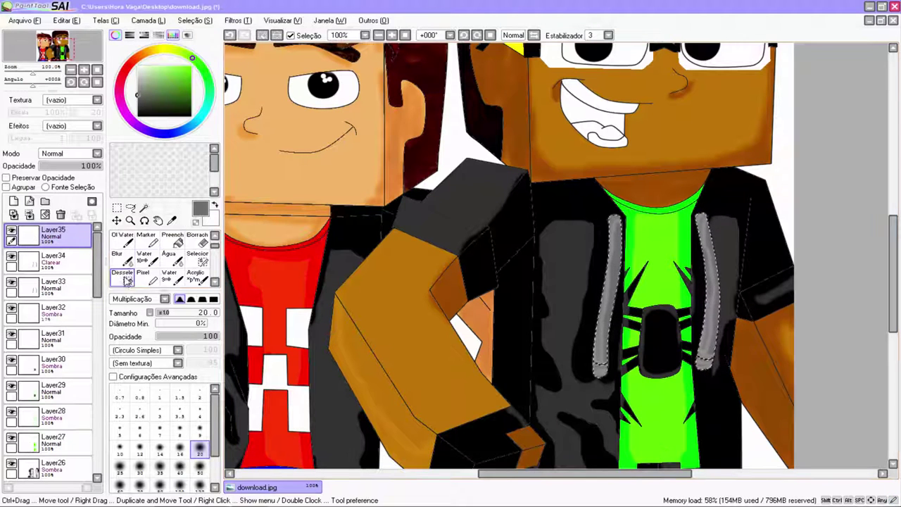
pyautogui.click(126, 281)
pyautogui.click(644, 285)
pyautogui.moveTo(893, 299); pyautogui.dragTo(893, 248)
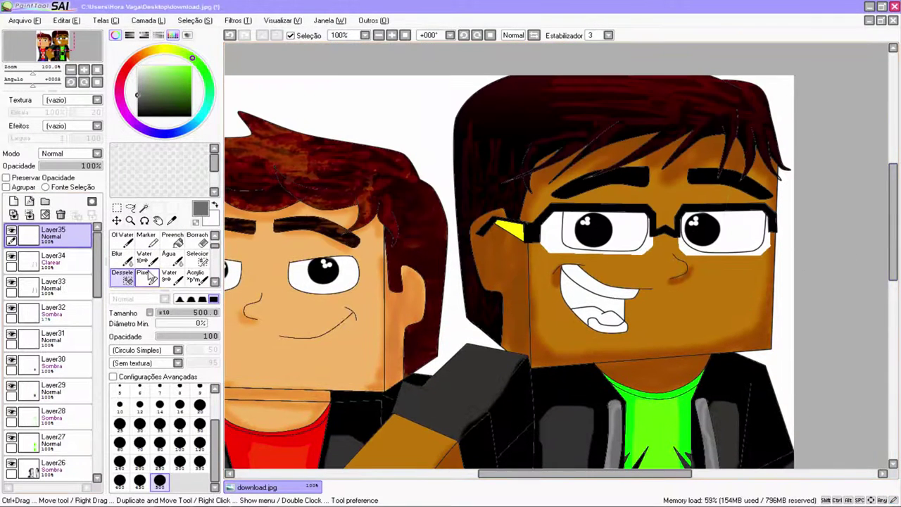
pyautogui.click(172, 240)
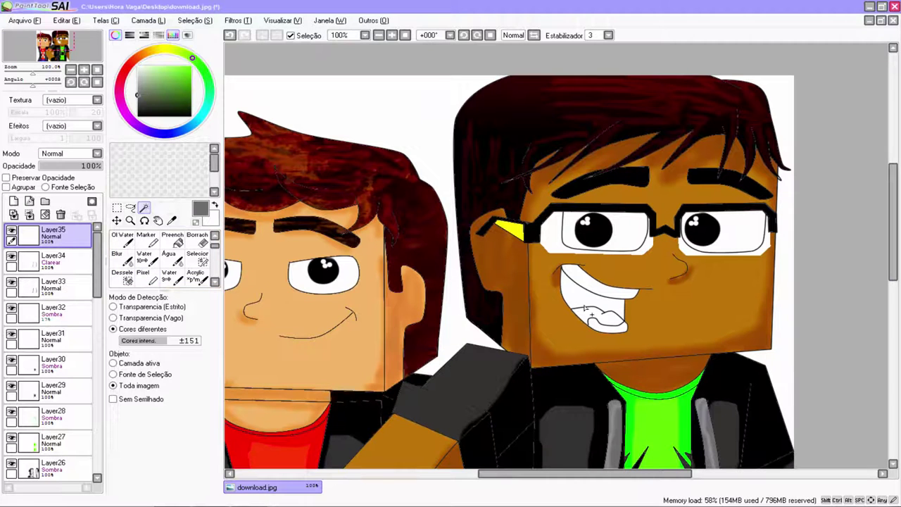
pyautogui.click(131, 65)
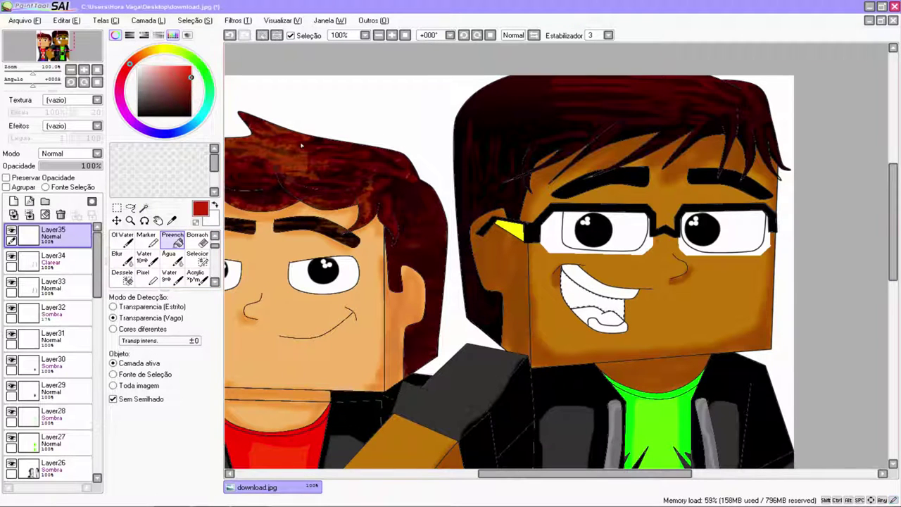
# Airbrush shading inside the mouth on a new Sombra layer and lower that layer's opacity to about 28%
pyautogui.click(14, 201)
pyautogui.click(71, 153)
pyautogui.click(57, 205)
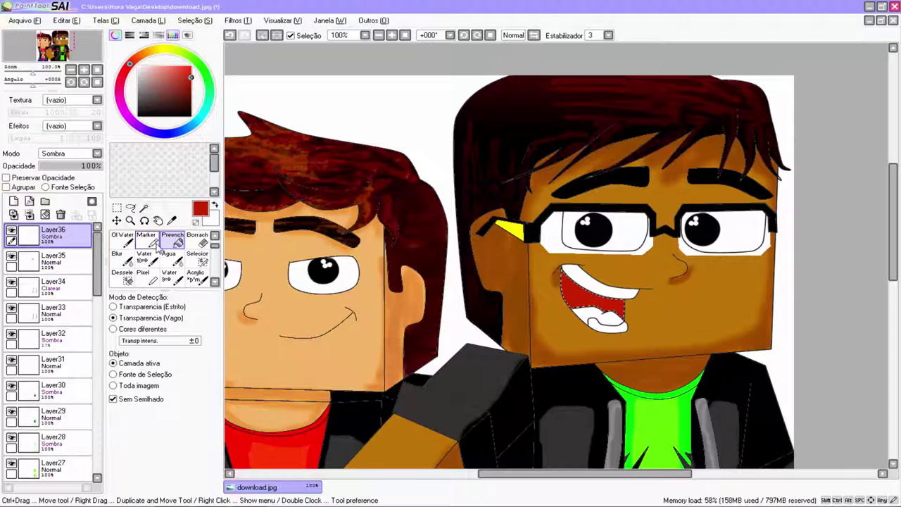
pyautogui.scroll(1, 169, 257)
pyautogui.click(172, 240)
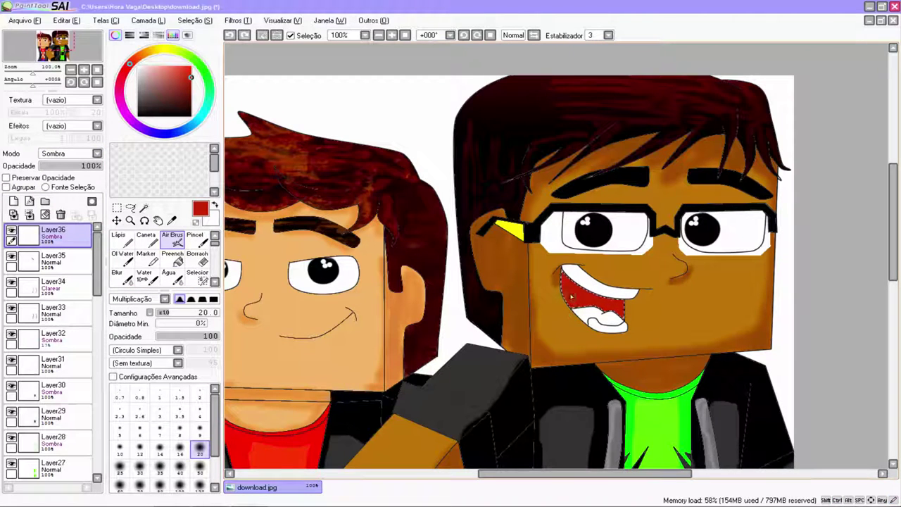
pyautogui.click(54, 166)
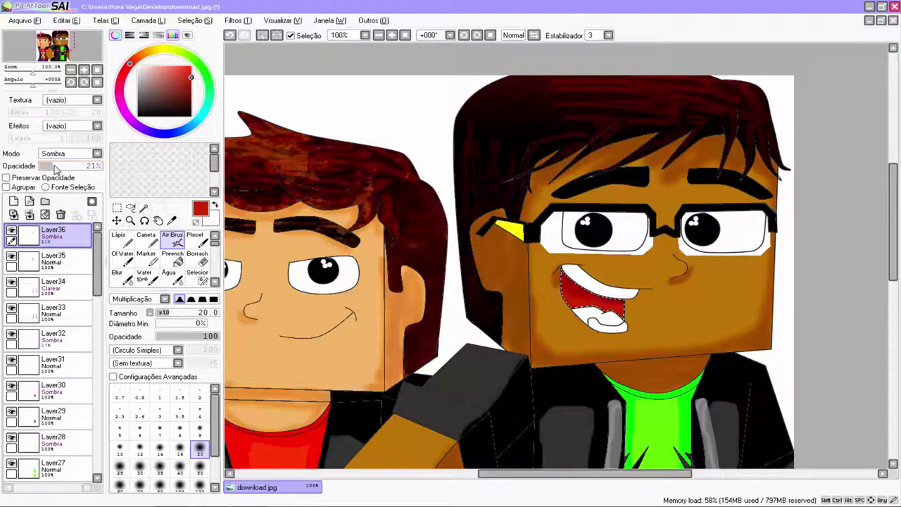
# Add a new layer, clear the mouth selection, and magic-wand select the right character's tongue
pyautogui.click(16, 202)
pyautogui.scroll(-1, 127, 262)
pyautogui.click(125, 277)
pyautogui.click(483, 302)
pyautogui.scroll(1, 156, 248)
pyautogui.click(145, 208)
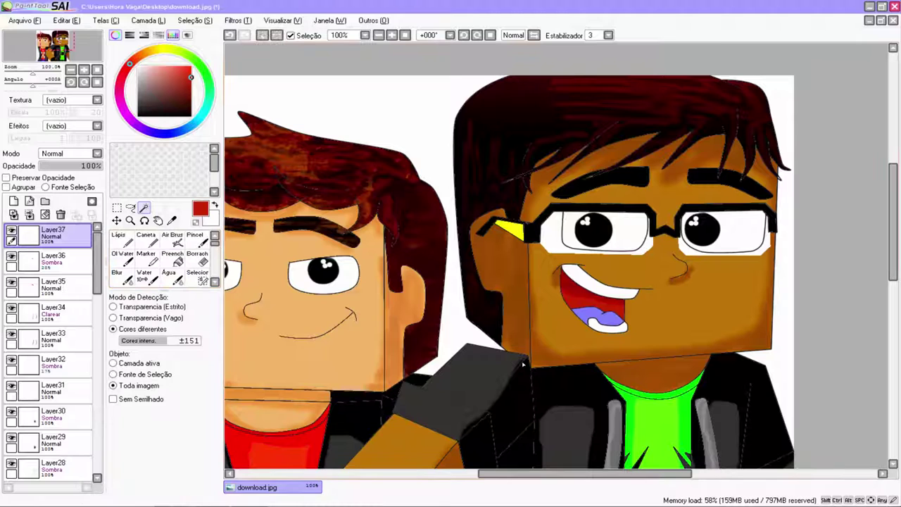
# Fill the selected tongue with bright red
pyautogui.click(173, 258)
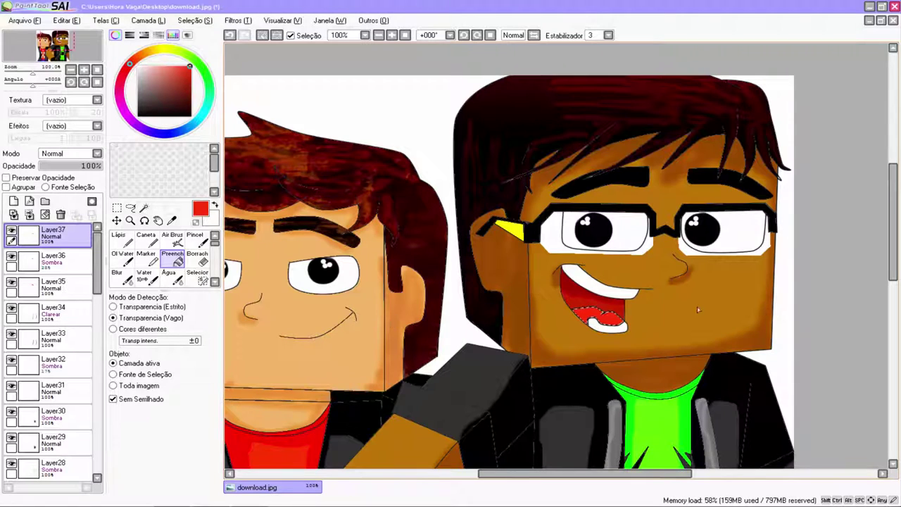
pyautogui.scroll(-4, 392, 324)
pyautogui.scroll(3, 392, 324)
# Add a new layer and clear the tongue selection with the selection eraser at size 500
pyautogui.click(13, 201)
pyautogui.scroll(-1, 154, 266)
pyautogui.click(124, 278)
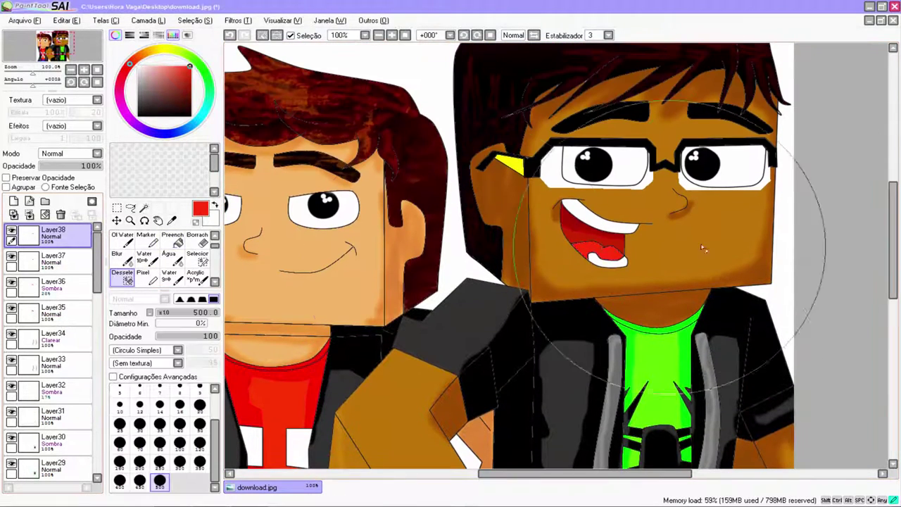
pyautogui.click(650, 266)
pyautogui.moveTo(894, 279); pyautogui.dragTo(894, 258)
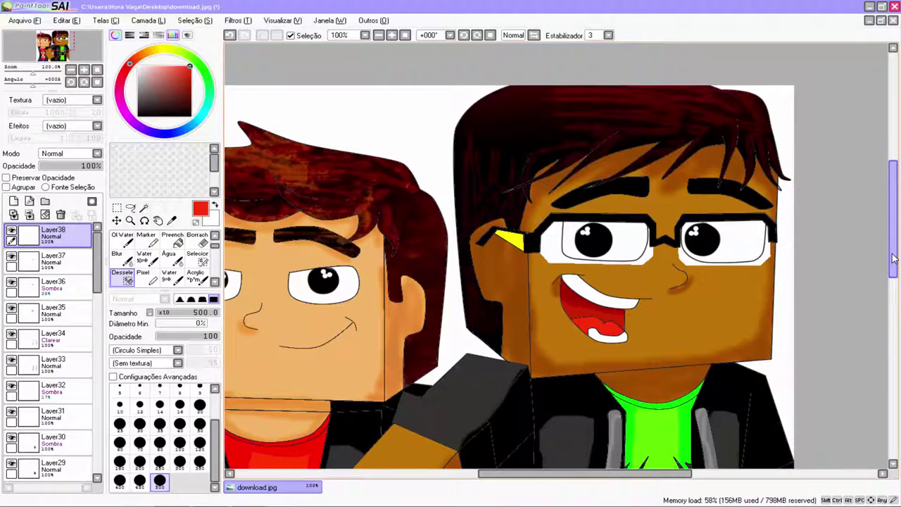
# Magic-wand select the white areas inside both lenses of the right character's glasses, and switch to the fill tool
pyautogui.click(143, 207)
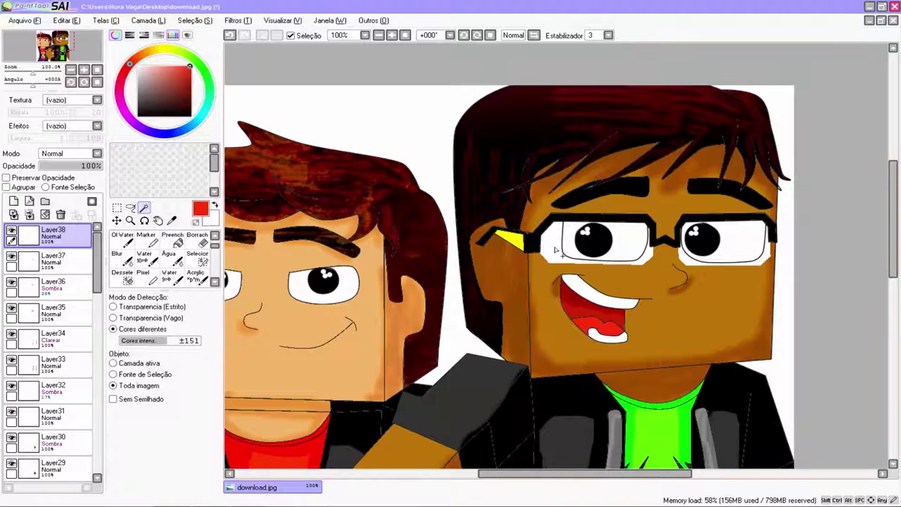
pyautogui.click(557, 250)
pyautogui.keyDown('shift'); pyautogui.click(765, 255); pyautogui.keyUp('shift')
pyautogui.click(172, 238)
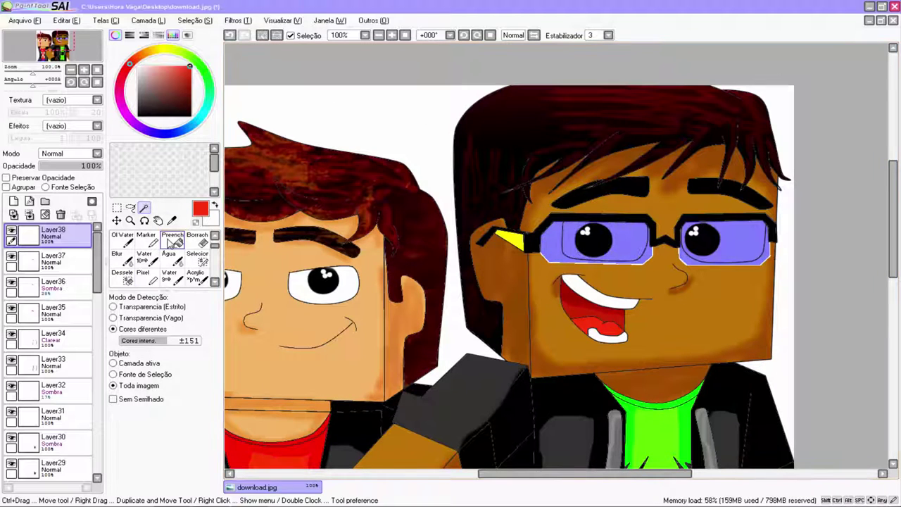
# Fill the selected areas of both glasses lenses with a very pale cyan, saturation 20 and value 252
pyautogui.click(146, 64)
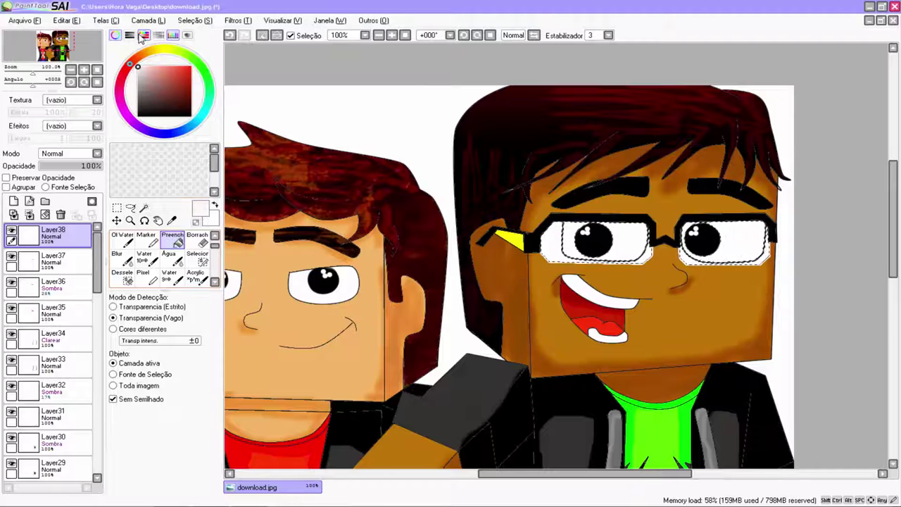
pyautogui.click(143, 34)
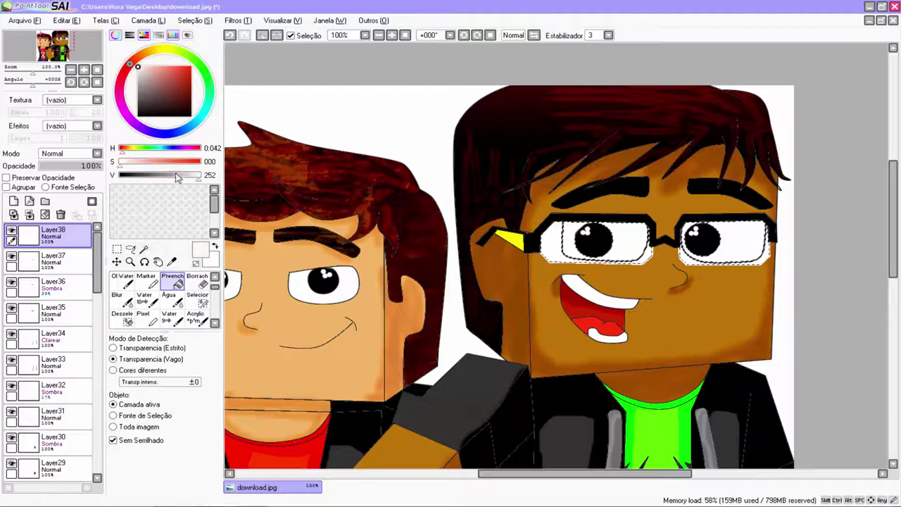
pyautogui.click(161, 148)
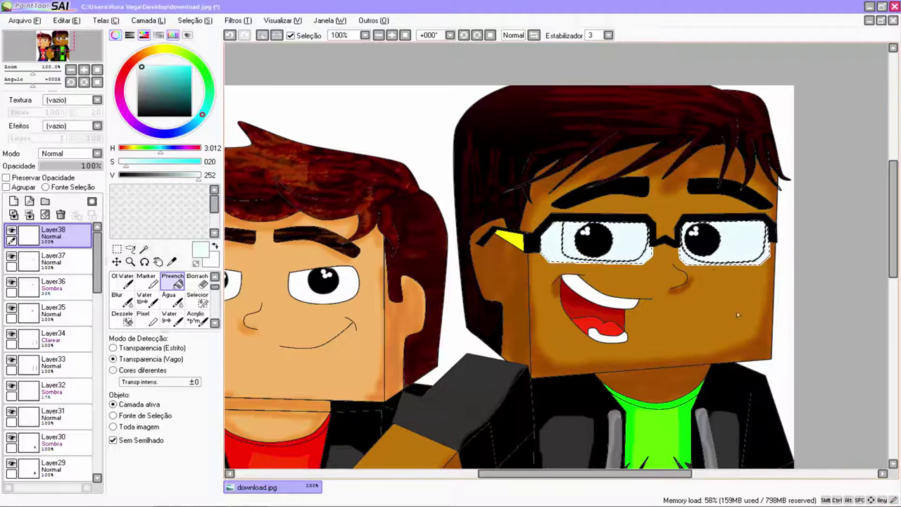
# Add a new layer above the lens color and set its blending mode to Luminosidade
pyautogui.click(13, 202)
pyautogui.click(68, 153)
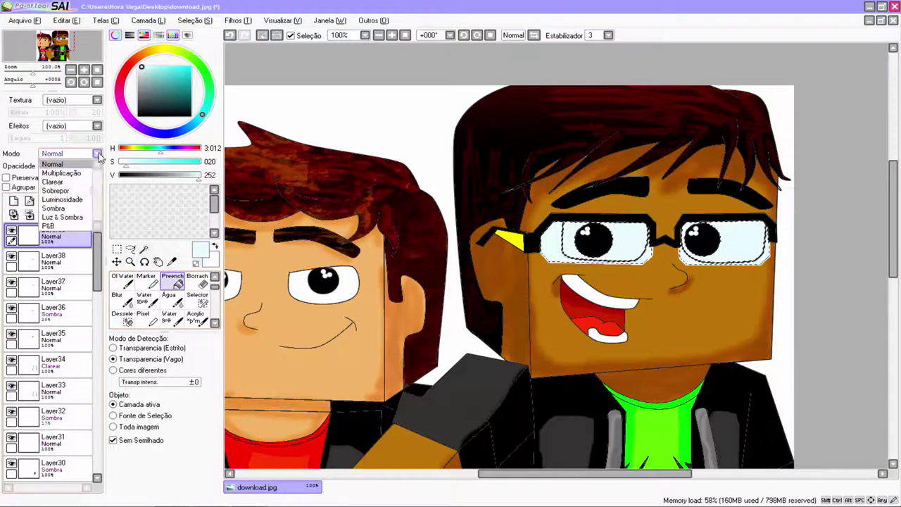
pyautogui.click(68, 200)
# Airbrush soft glare highlights inside both lenses with a size 8 brush in the same pale cyan
pyautogui.scroll(1, 173, 296)
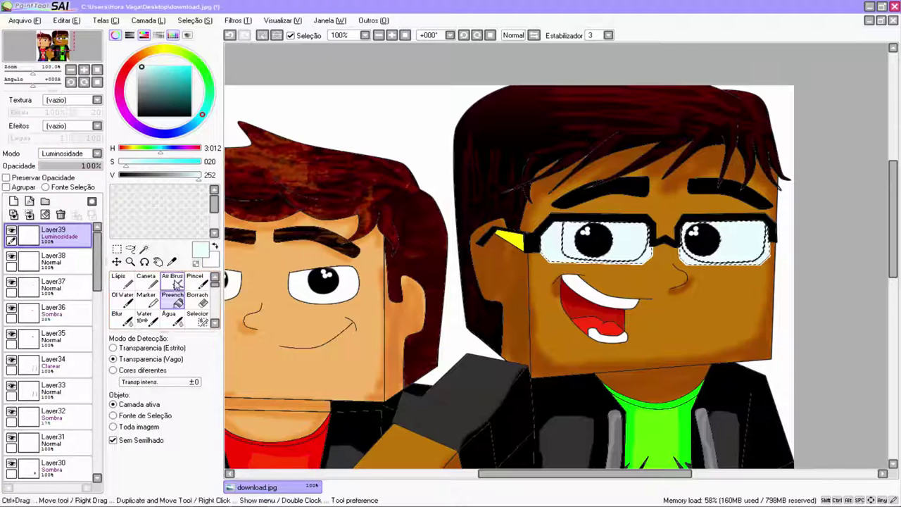
pyautogui.click(172, 280)
pyautogui.scroll(5, 590, 225)
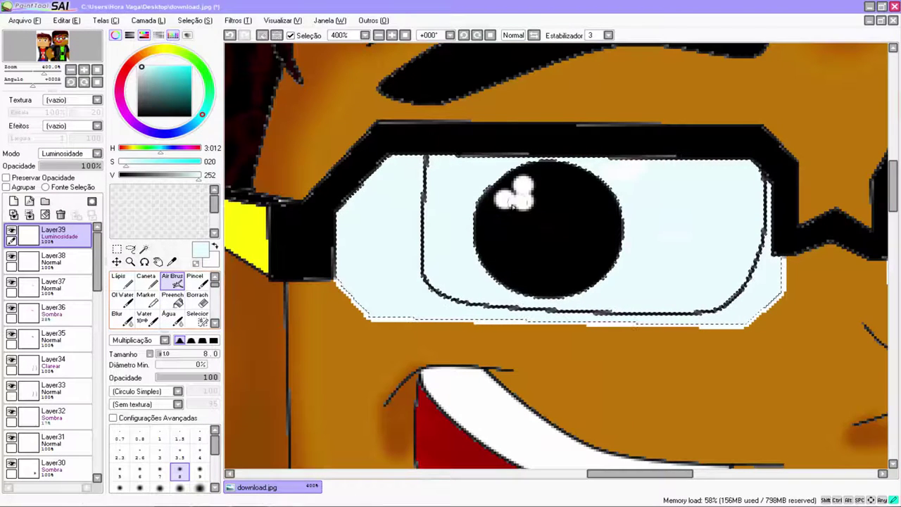
pyautogui.moveTo(665, 474); pyautogui.dragTo(738, 474)
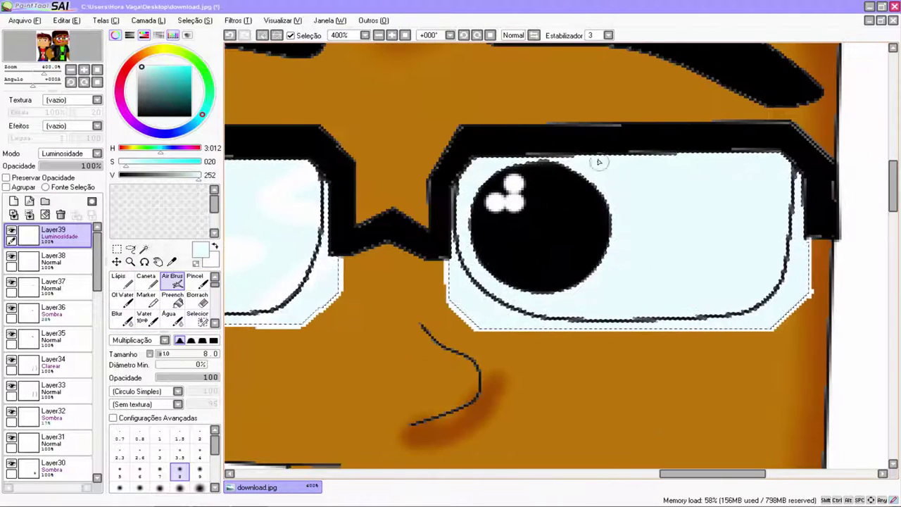
# Clear the lens selection with the selection eraser at size 500
pyautogui.scroll(-5, 709, 388)
pyautogui.scroll(-3, 725, 436)
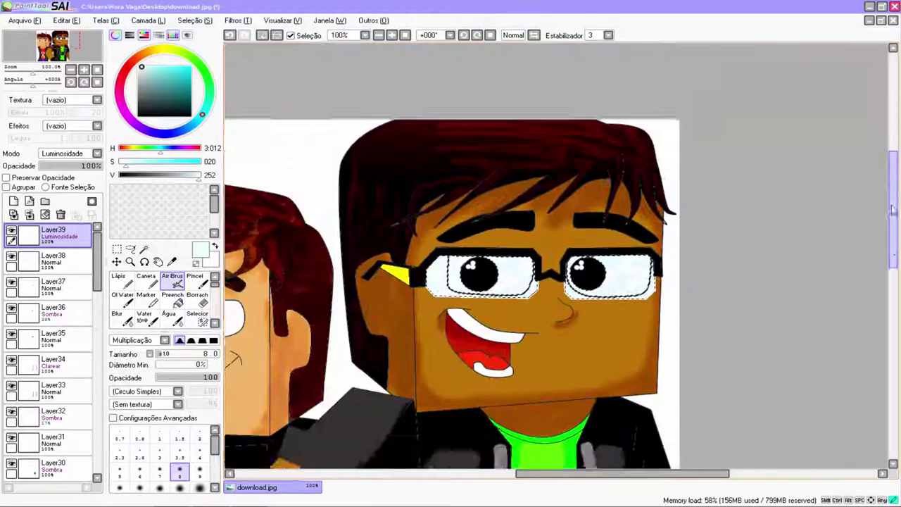
pyautogui.moveTo(718, 474); pyautogui.dragTo(671, 474)
pyautogui.scroll(-2, 660, 292)
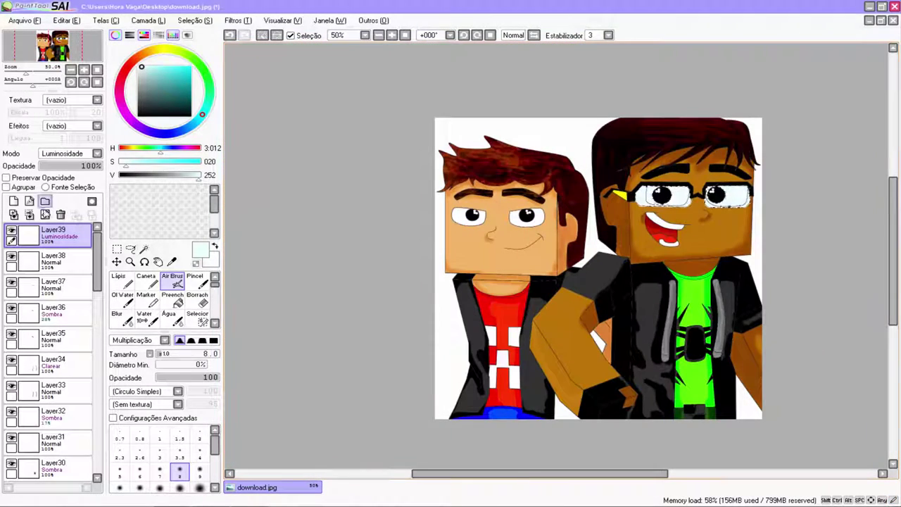
pyautogui.scroll(-2, 141, 303)
pyautogui.click(121, 319)
pyautogui.moveTo(373, 201)
pyautogui.mouseDown()
pyautogui.moveTo(822, 358)
pyautogui.moveTo(353, 321)
pyautogui.mouseUp()
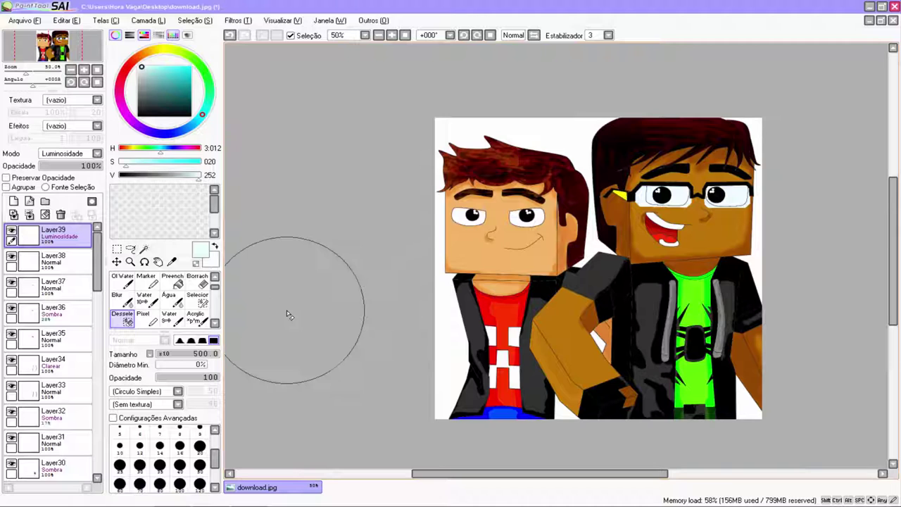